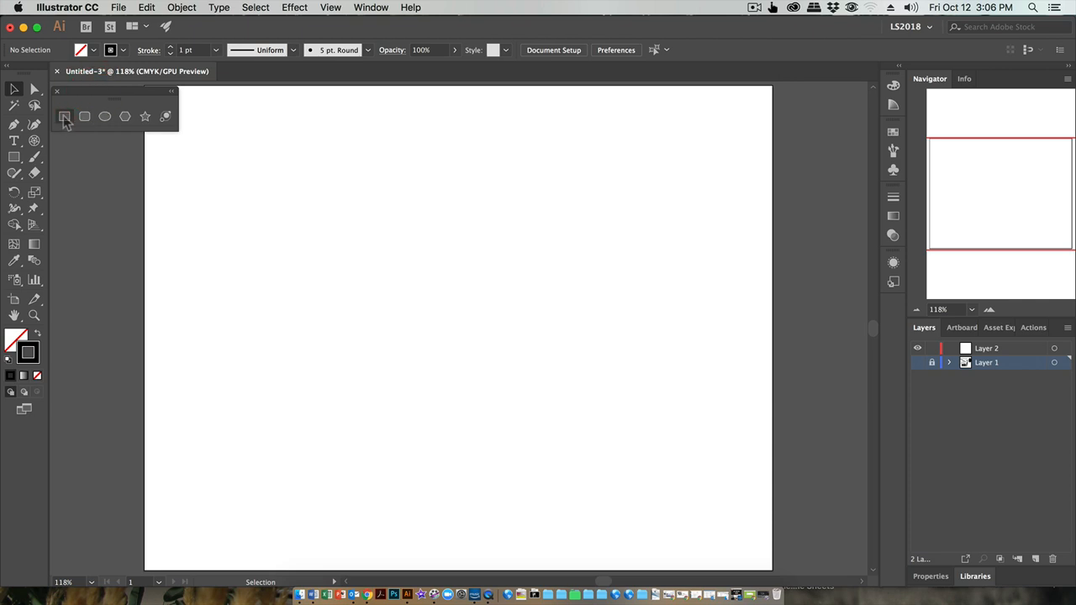
- Draw a rectangle about 2.57 by 1.06 in on Layer 2, near the artboard's upper left, and deselect it
left_click(65, 117)
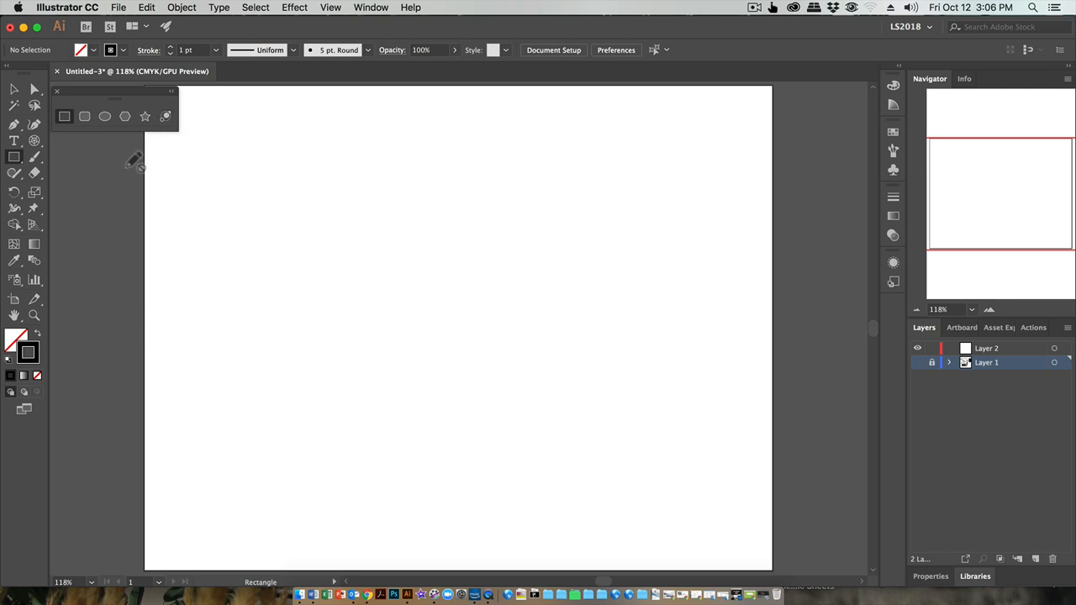
left_click(63, 120)
left_click(972, 349)
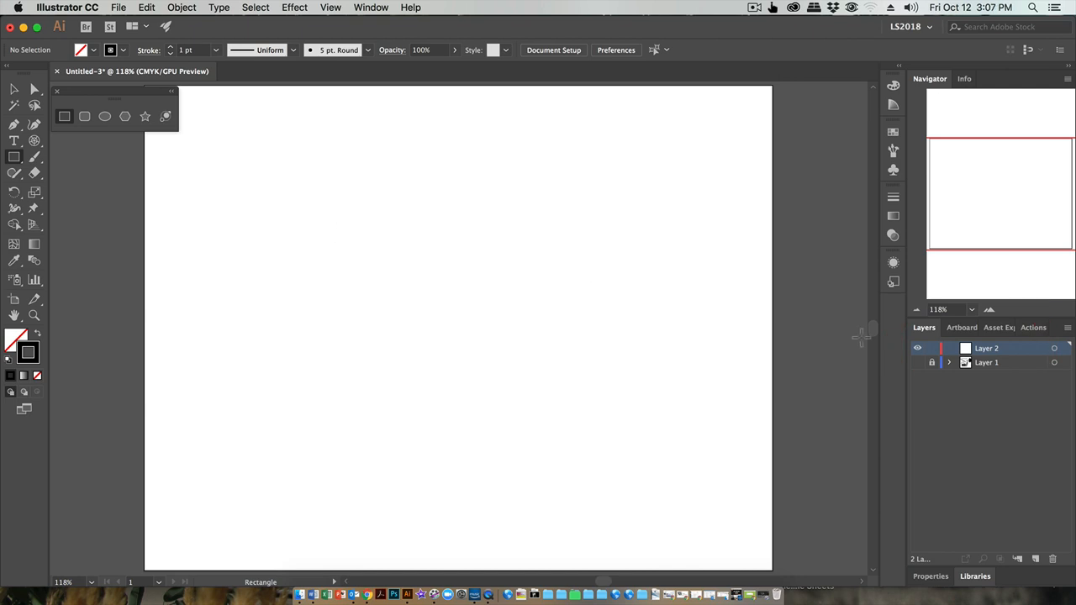
left_click(980, 363)
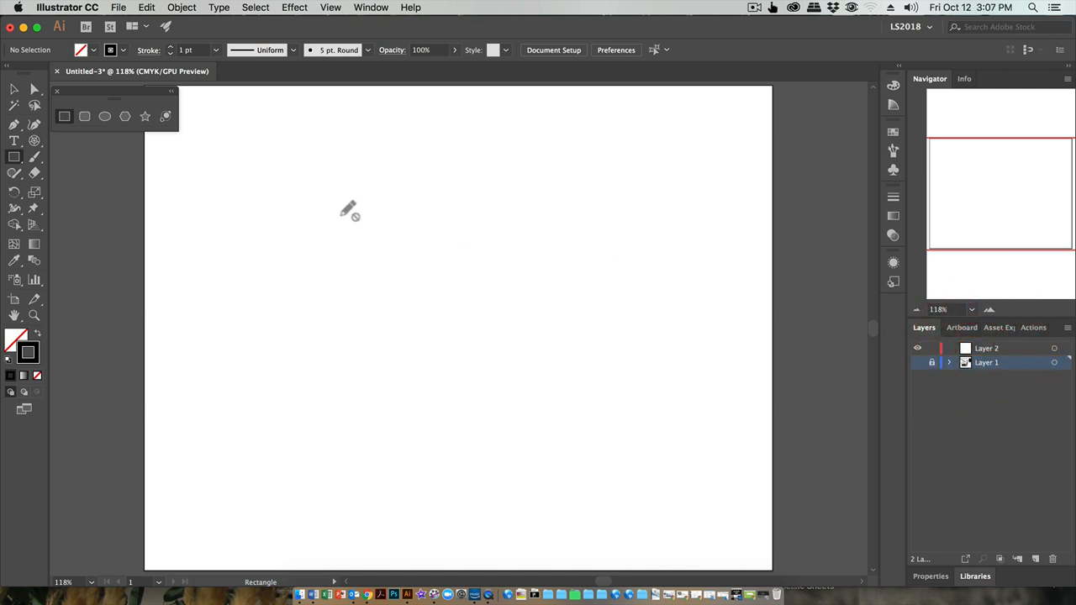
left_click(996, 350)
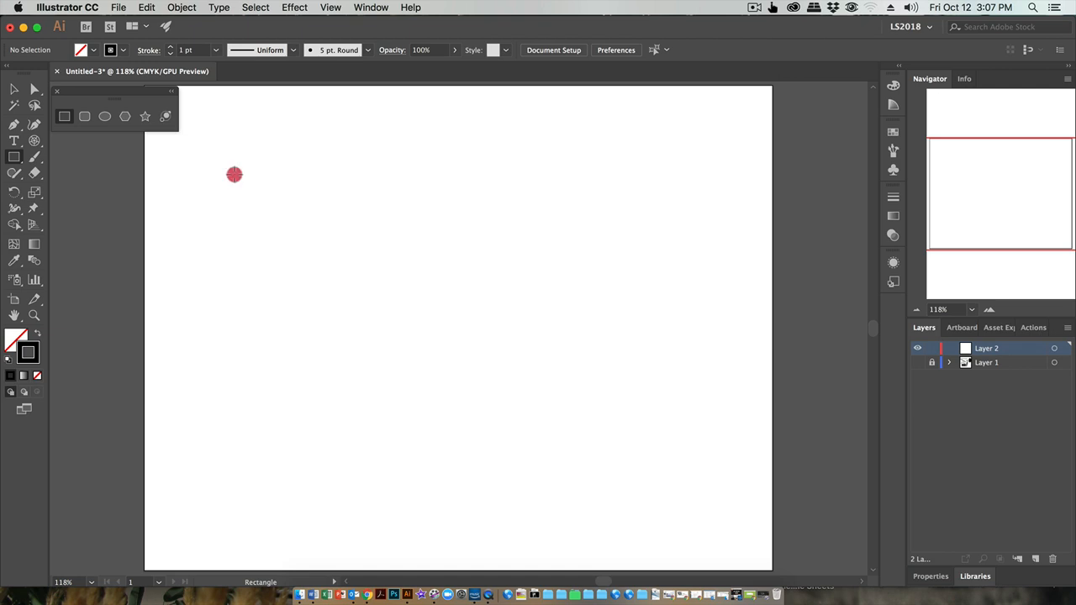
left_click_drag(234, 174, 381, 238)
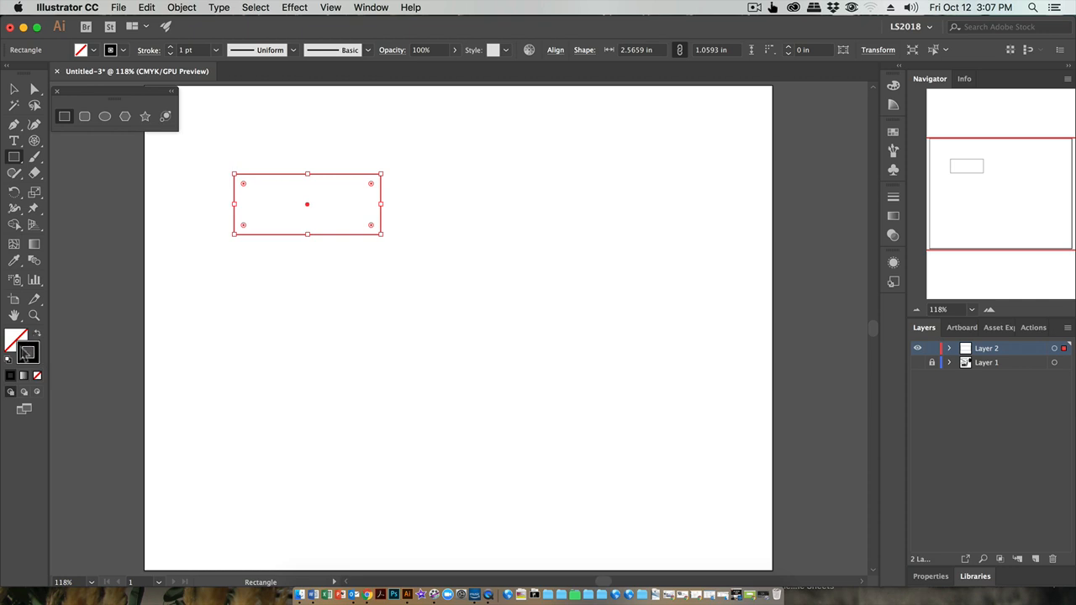
left_click(13, 89)
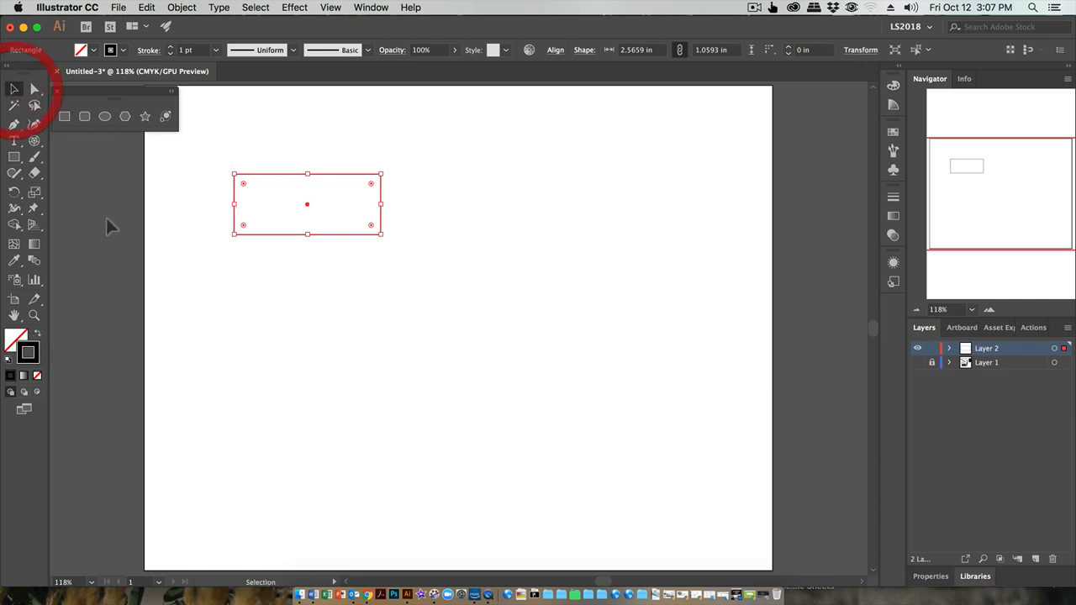
left_click(108, 223)
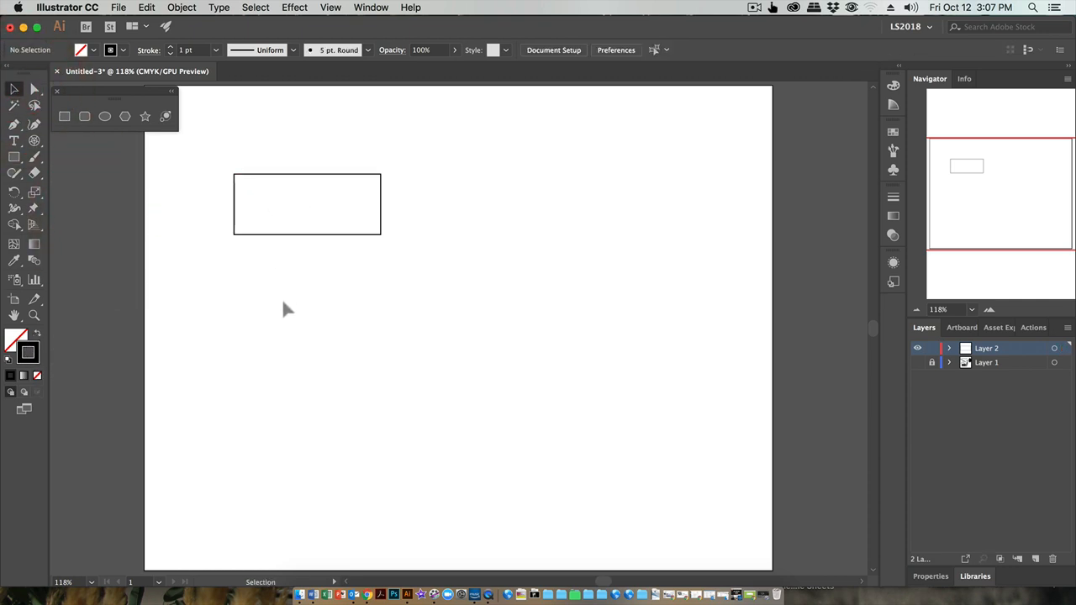
- Move the rectangle partly past the artboard's left edge and back onto the artboard
left_click(15, 338)
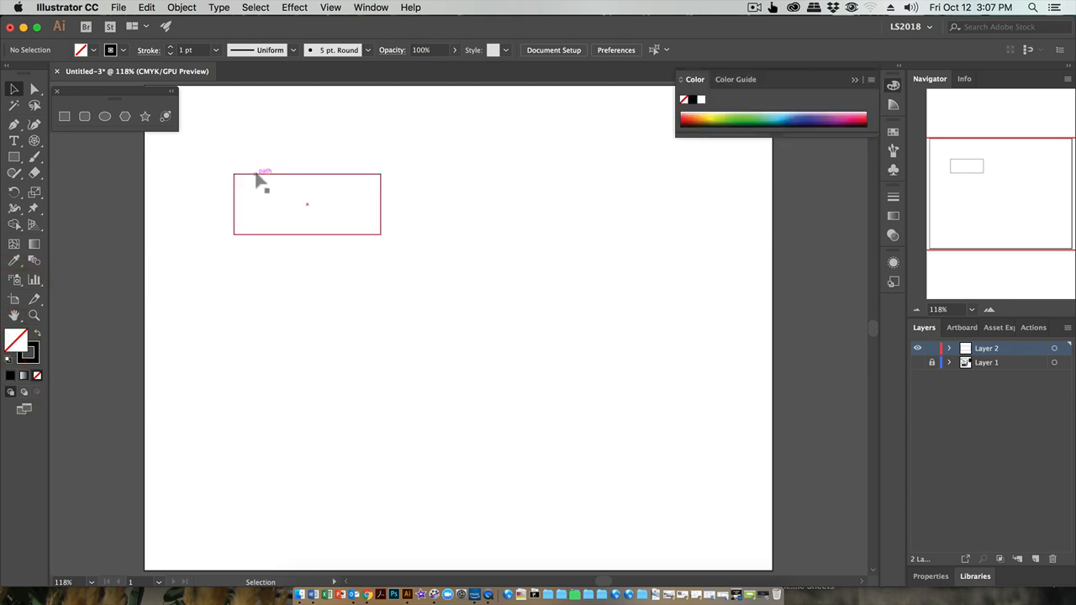
left_click_drag(243, 175, 102, 176)
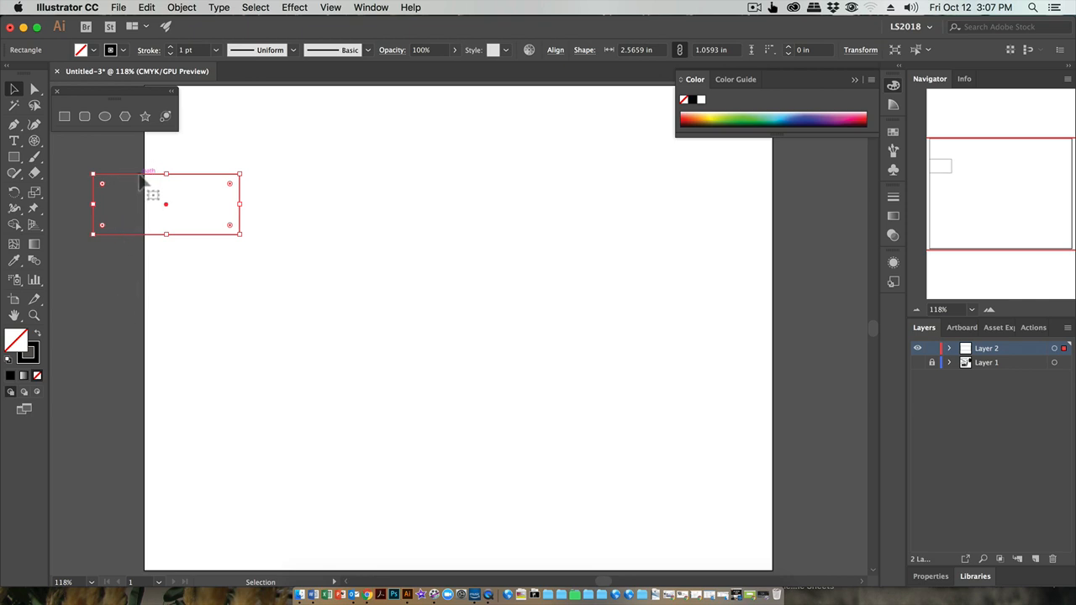
left_click_drag(141, 180, 250, 182)
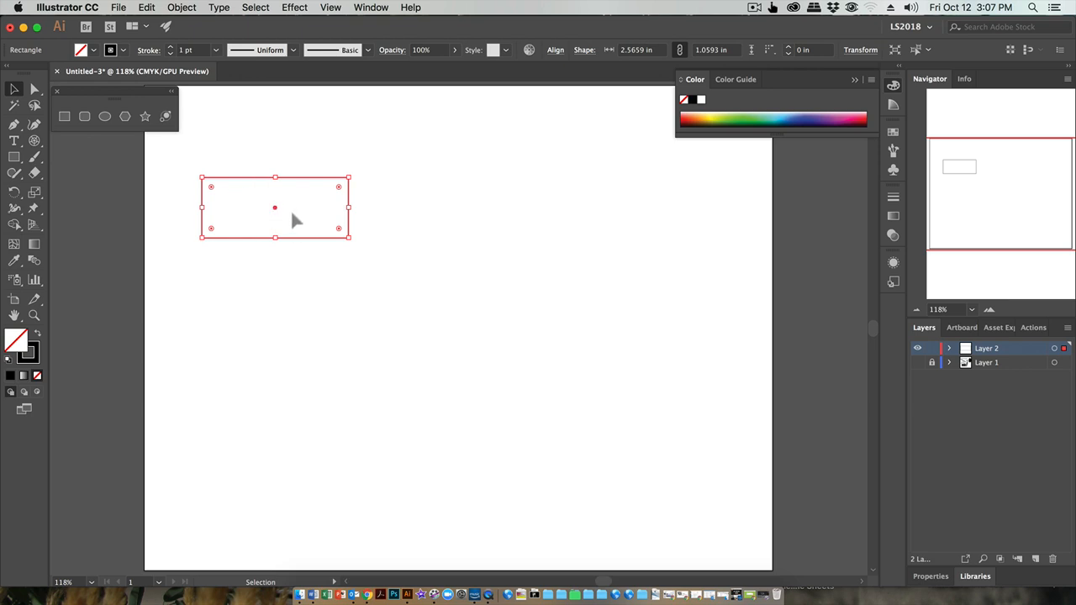
left_click(890, 86)
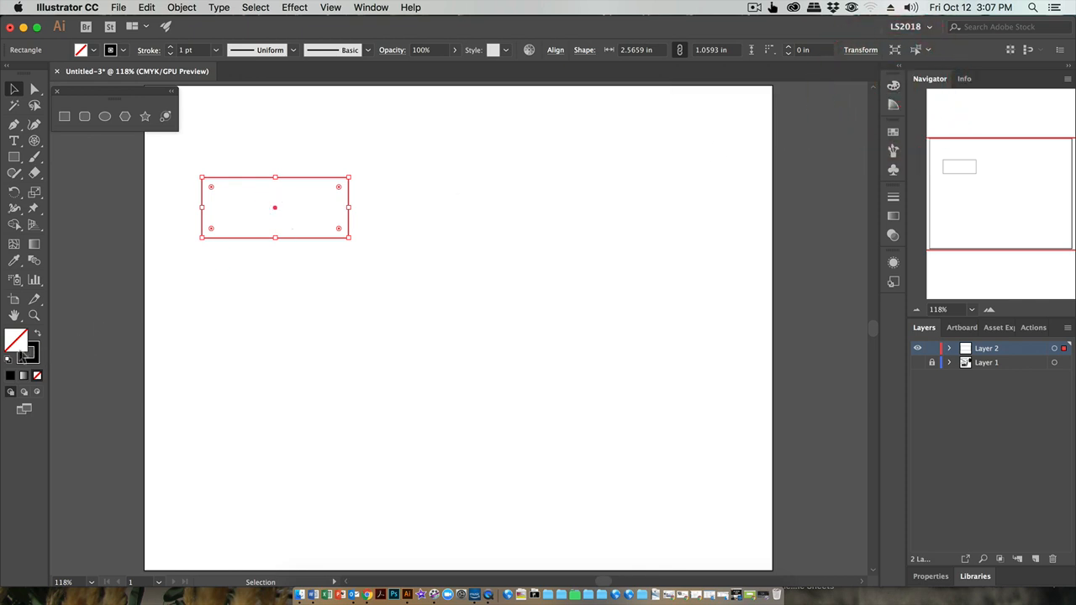
- Fill the rectangle with white and move it slightly toward the artboard's left edge
left_click(93, 51)
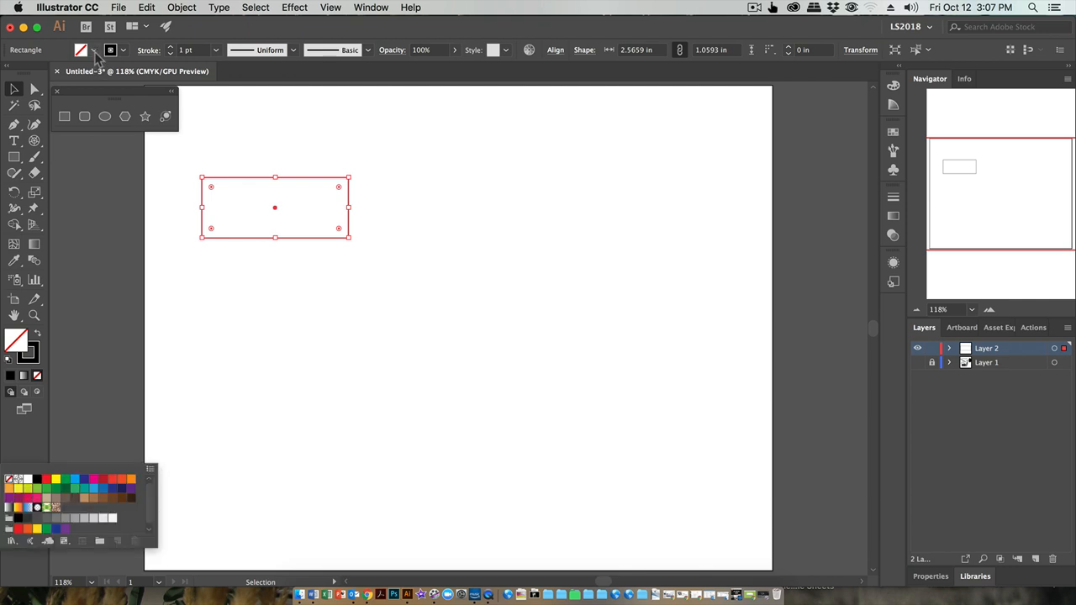
left_click(27, 480)
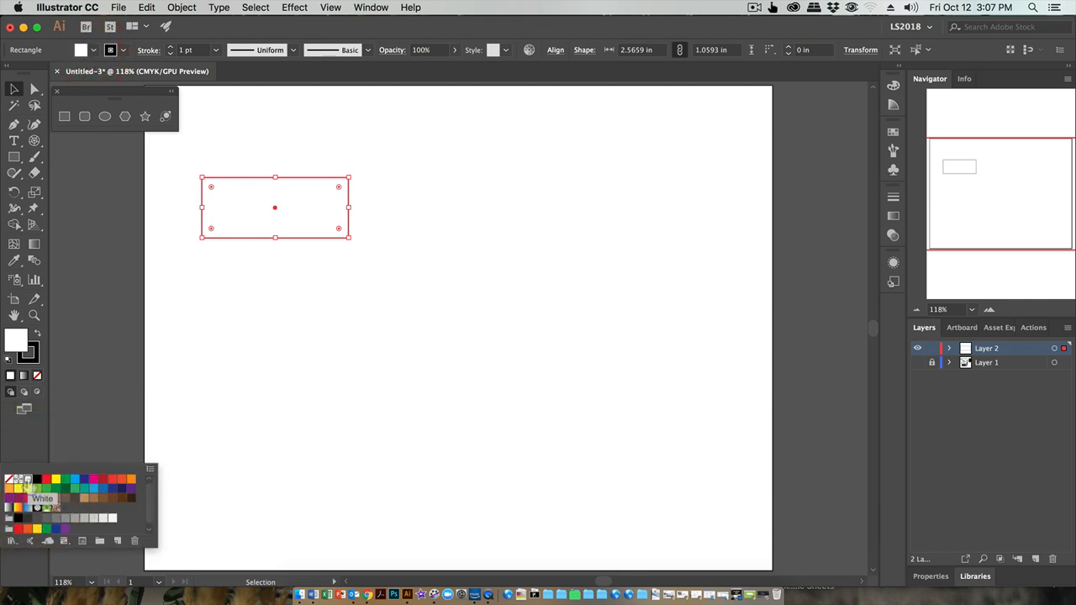
left_click(227, 177)
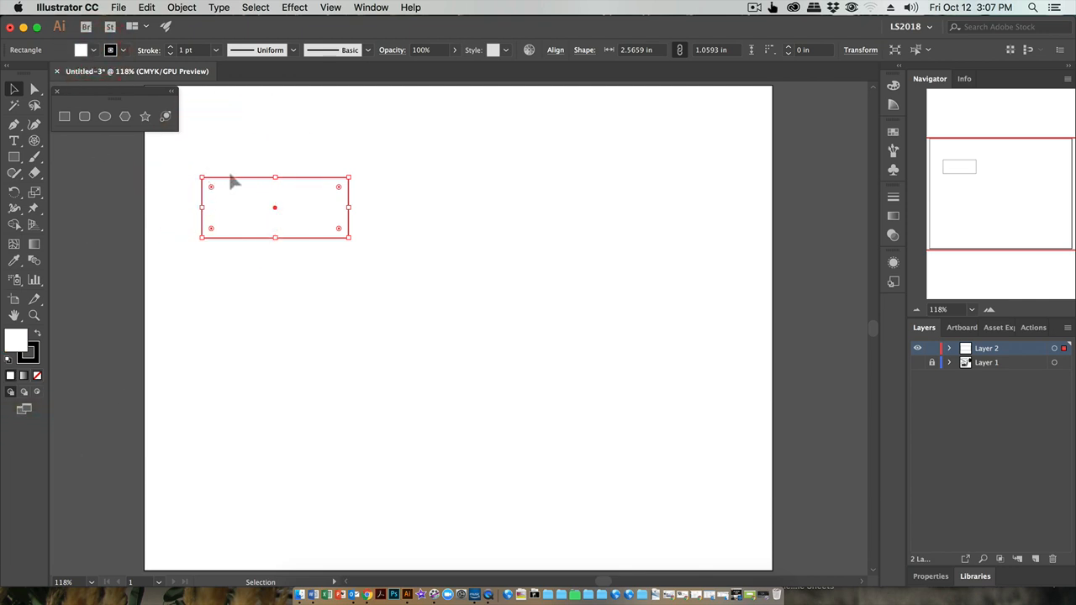
left_click_drag(234, 185, 202, 184)
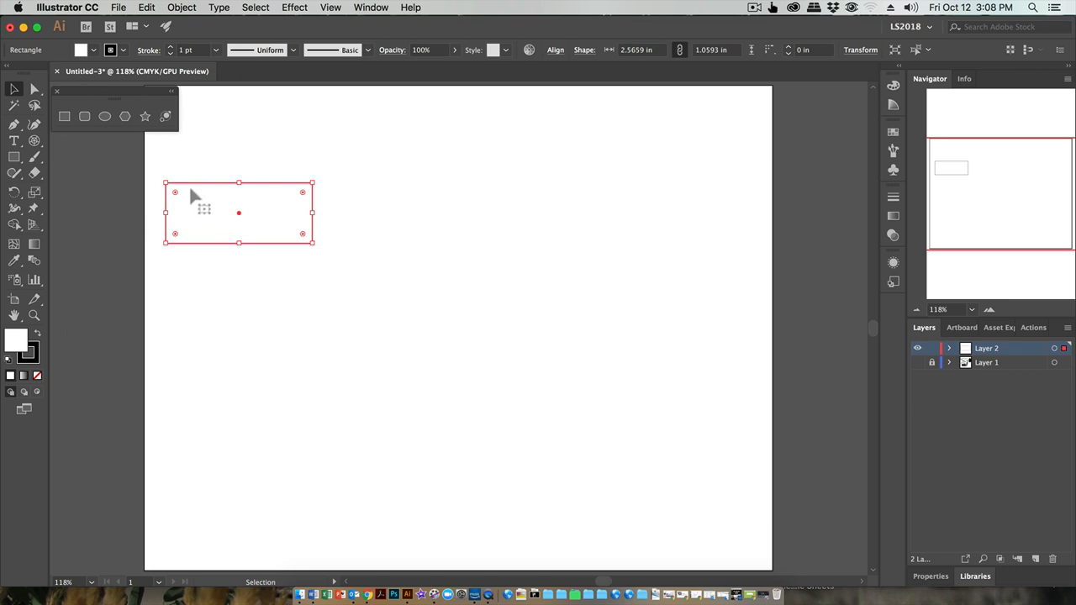
- Swap the rectangle's fill and stroke colors and place it across the artboard's left edge
left_click(37, 333)
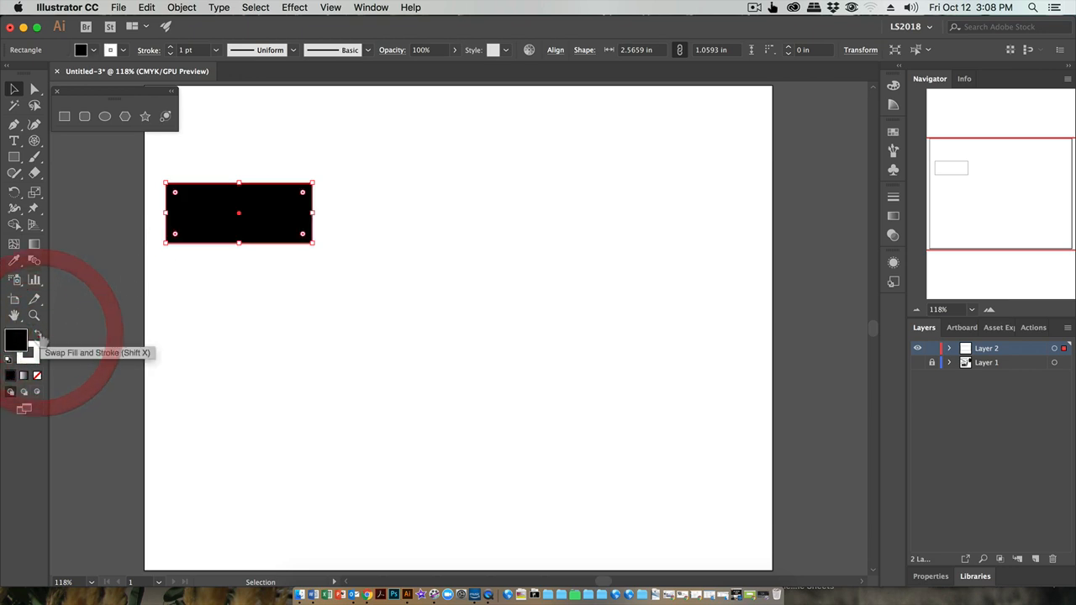
left_click_drag(208, 225, 136, 245)
left_click(101, 153)
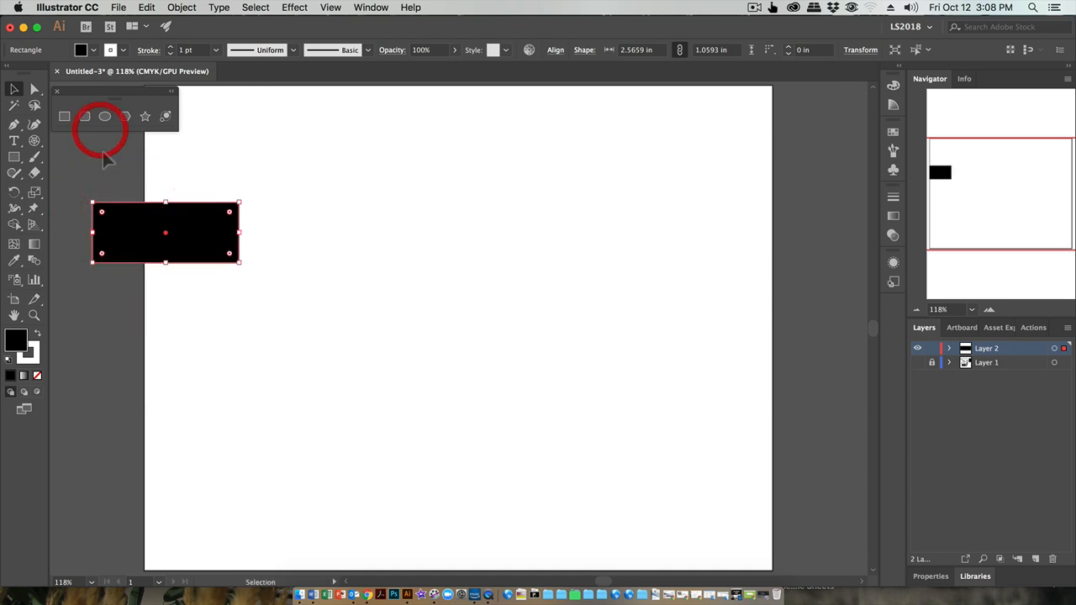
left_click(128, 227)
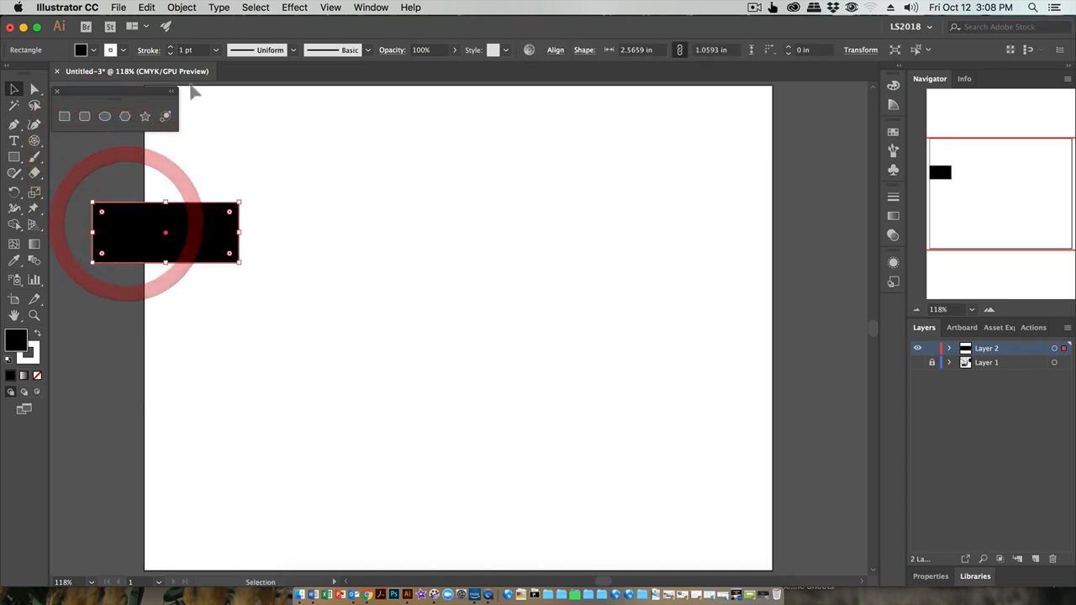
- Increase the rectangle's stroke weight to 6 pt and deselect it
left_click(170, 48)
left_click(170, 48)
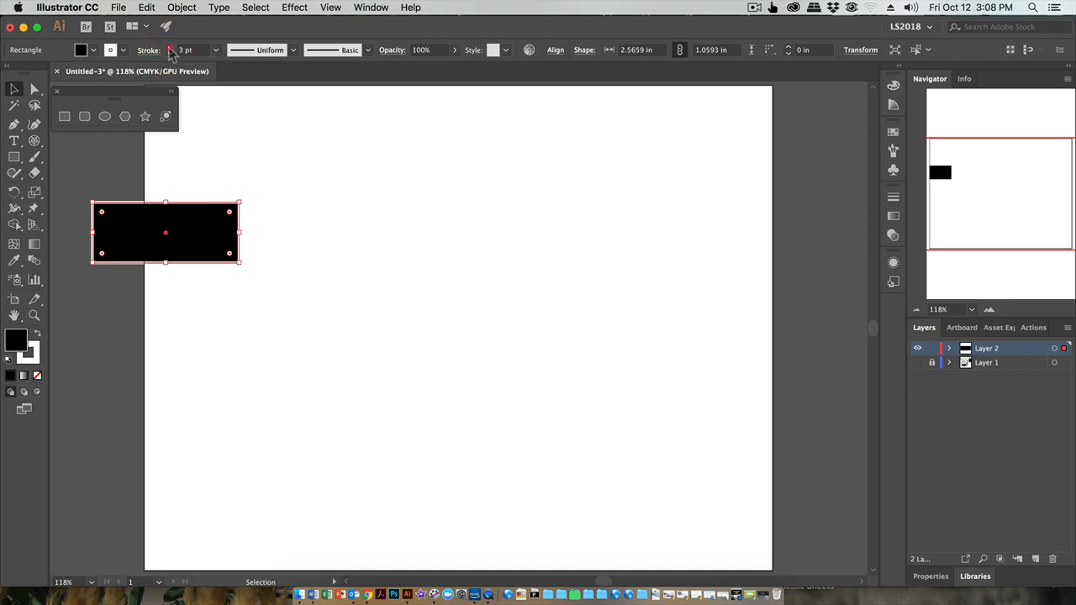
left_click(170, 48)
left_click(170, 48)
left_click(101, 173)
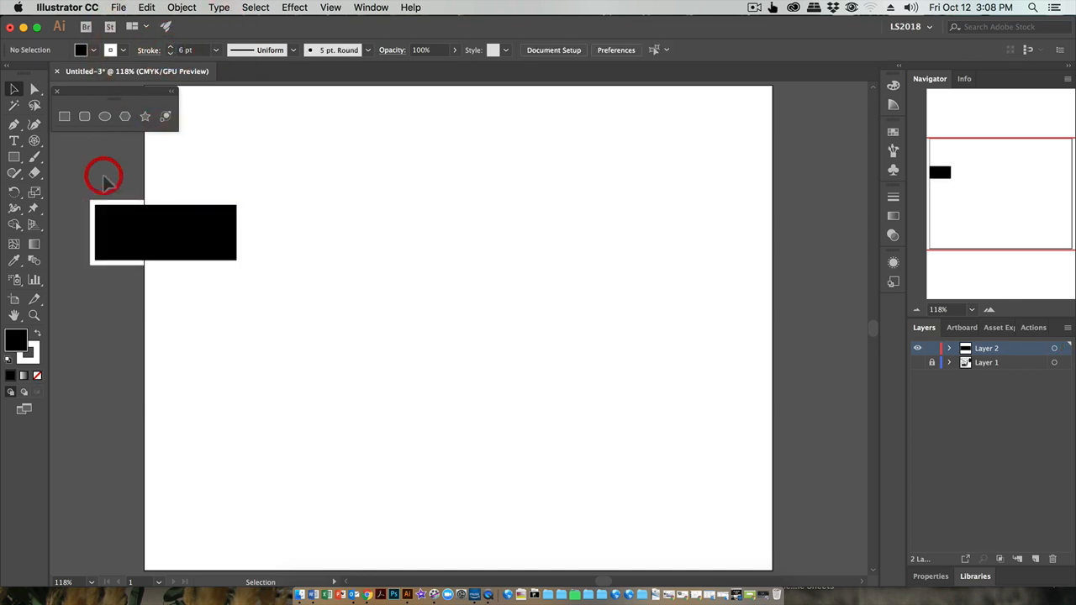
- Move the black rectangle completely off the artboard onto the area to its left
left_click_drag(124, 237, 96, 241)
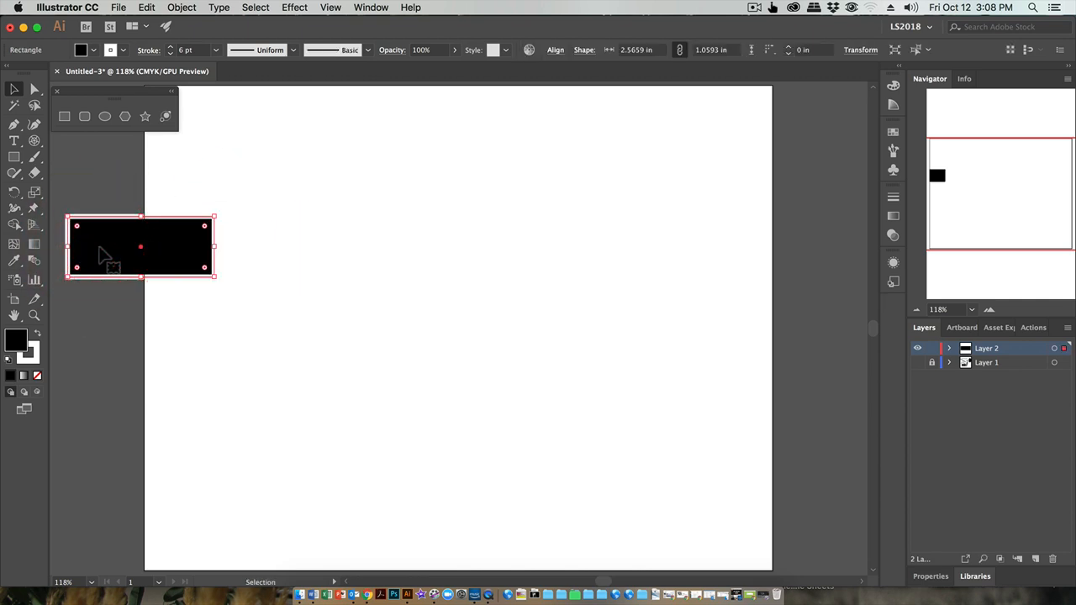
left_click_drag(100, 246, 294, 251)
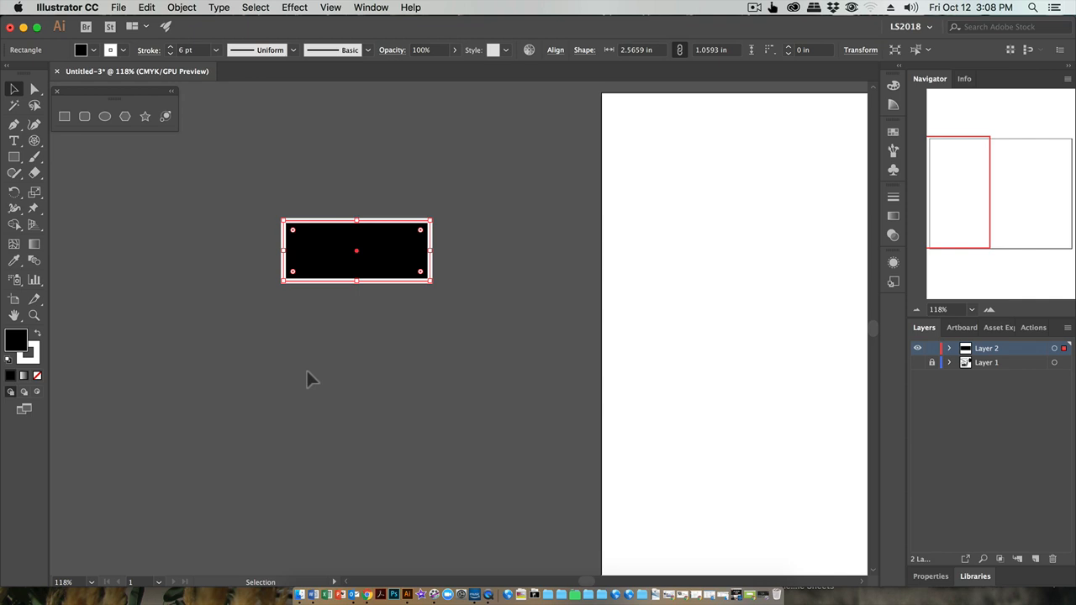
- Examine the full extent of the canvas surrounding the artboard, then return to the whole-artboard view
key("super+minus")
key("super+minus")
key("super+minus")
key("super+minus")
key("super+minus")
key("super+minus")
key("super+minus")
key("super+minus")
key("super+minus")
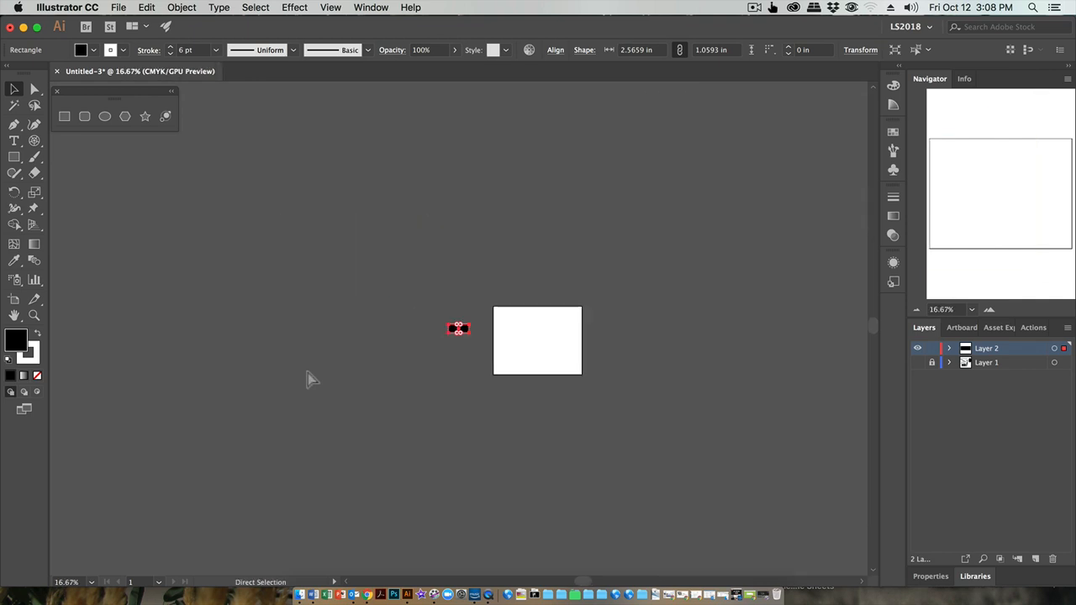
key("super+minus")
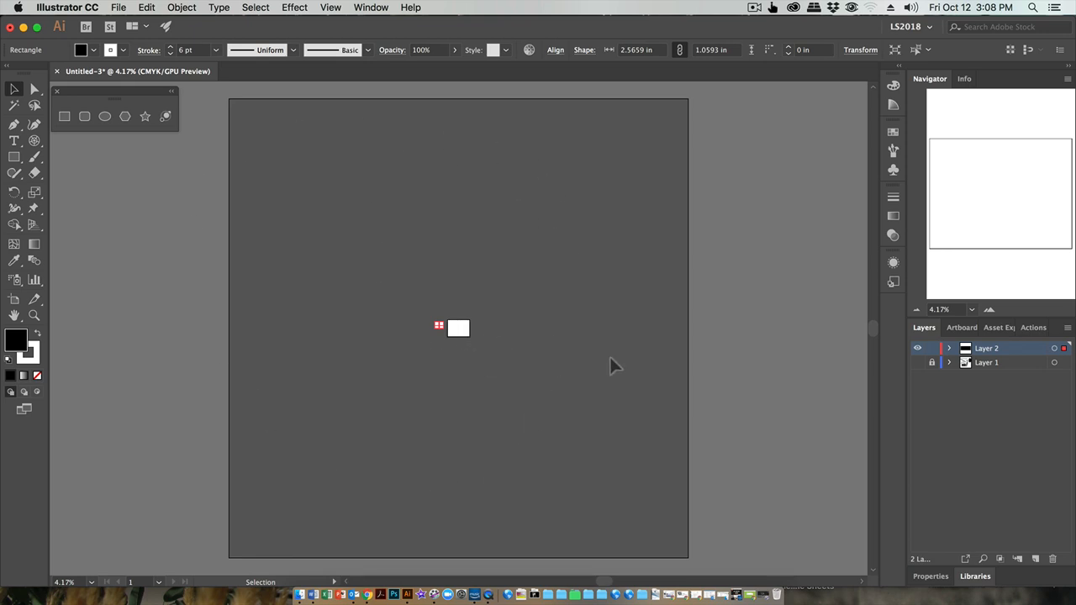
key("super")
key("super+0")
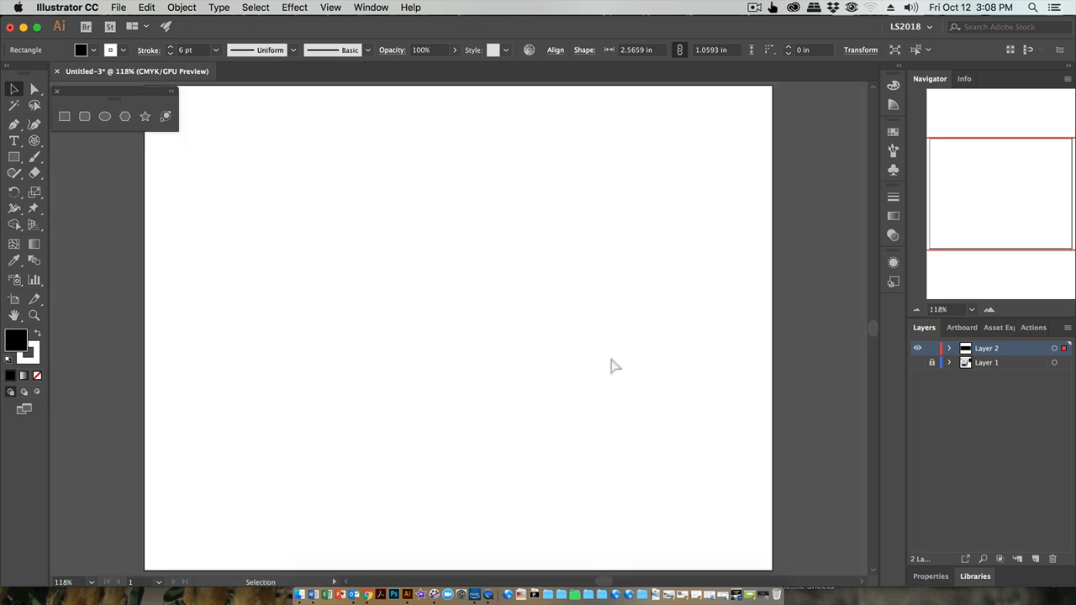
- Move the black rectangle back onto the artboard near its upper-left corner and fit the artboard in view
key("super+1")
left_click_drag(493, 337, 761, 290)
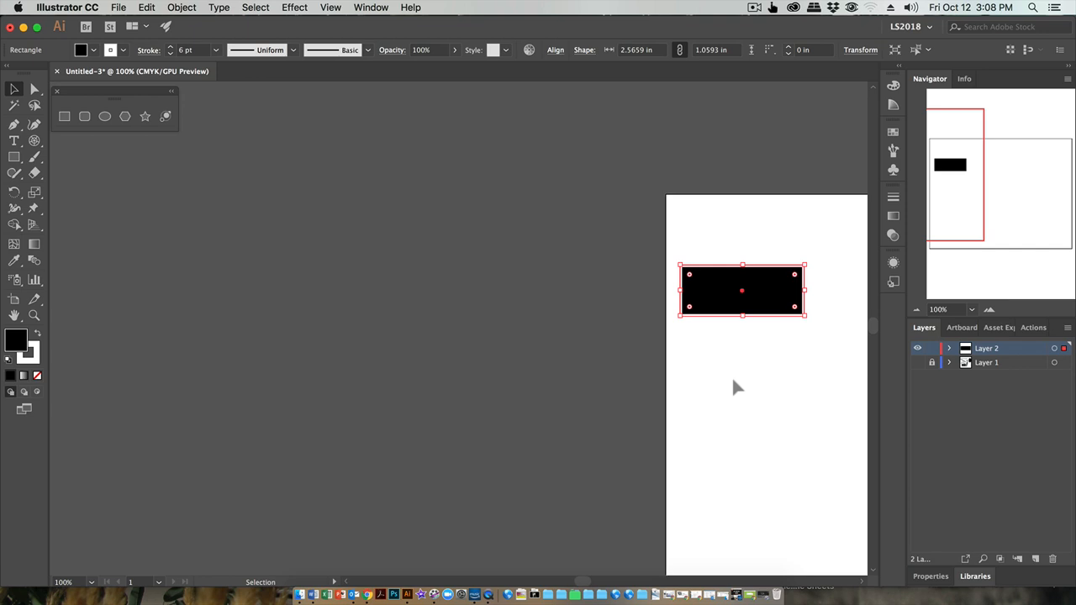
key("a")
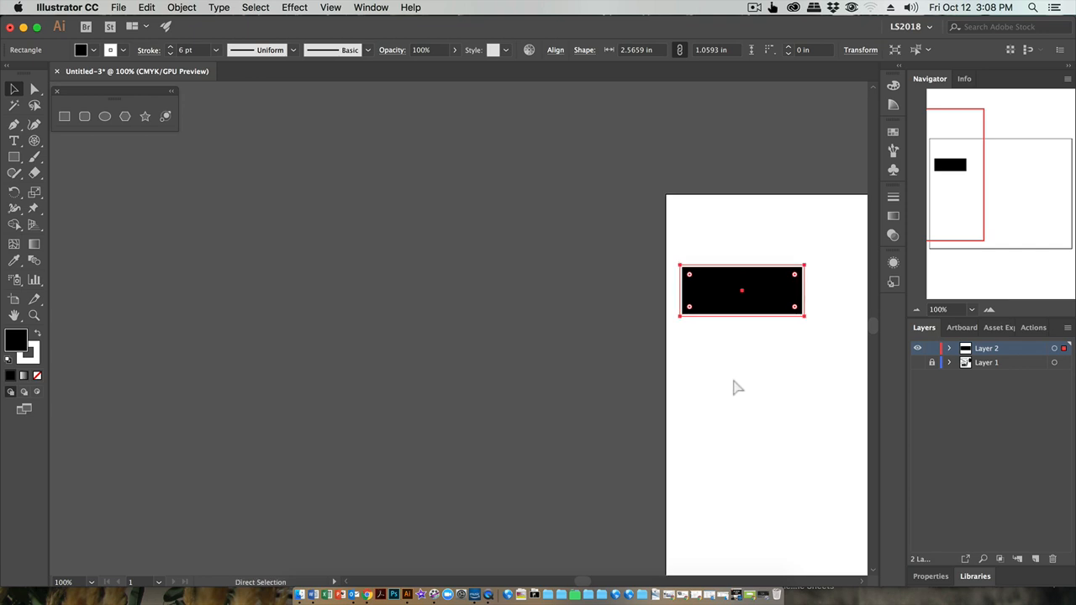
key("super+0")
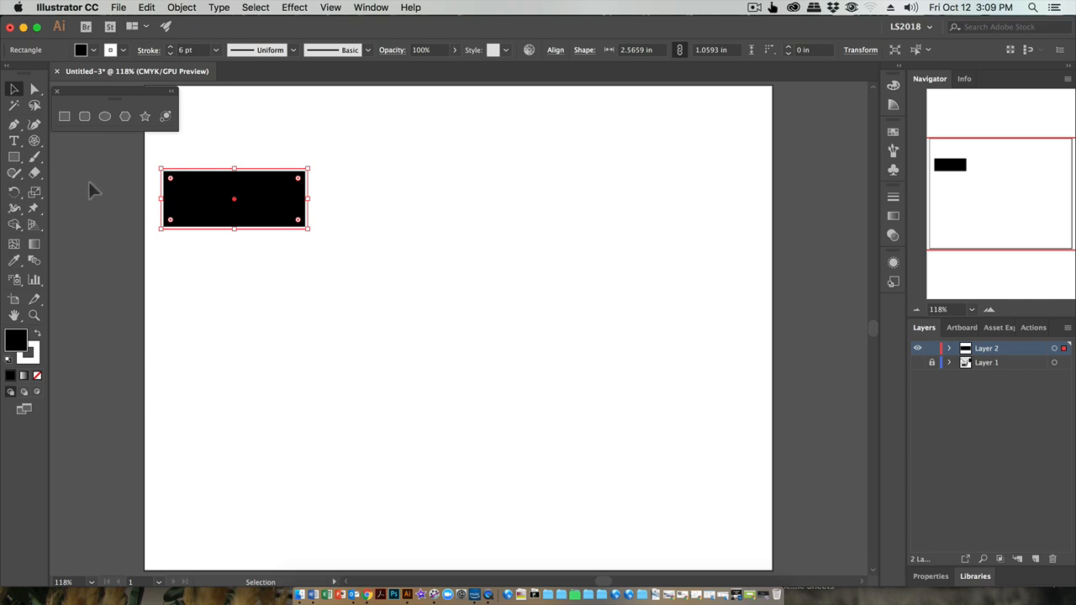
- Draw a rounded rectangle about 3.06 by 1.54 in to the right of the black rectangle
left_click(90, 182)
left_click(84, 116)
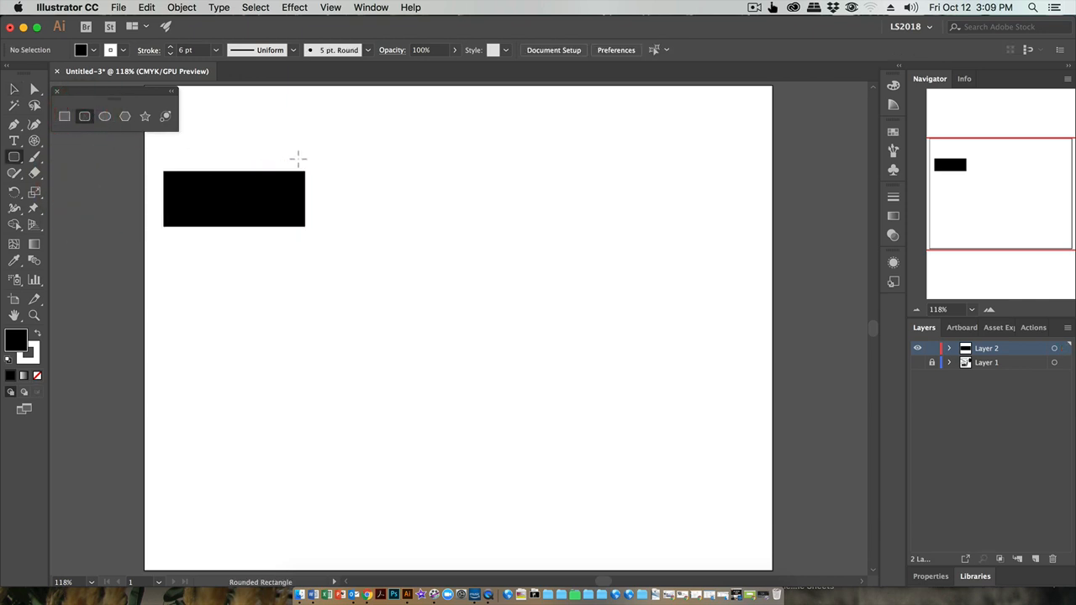
left_click_drag(338, 153, 514, 241)
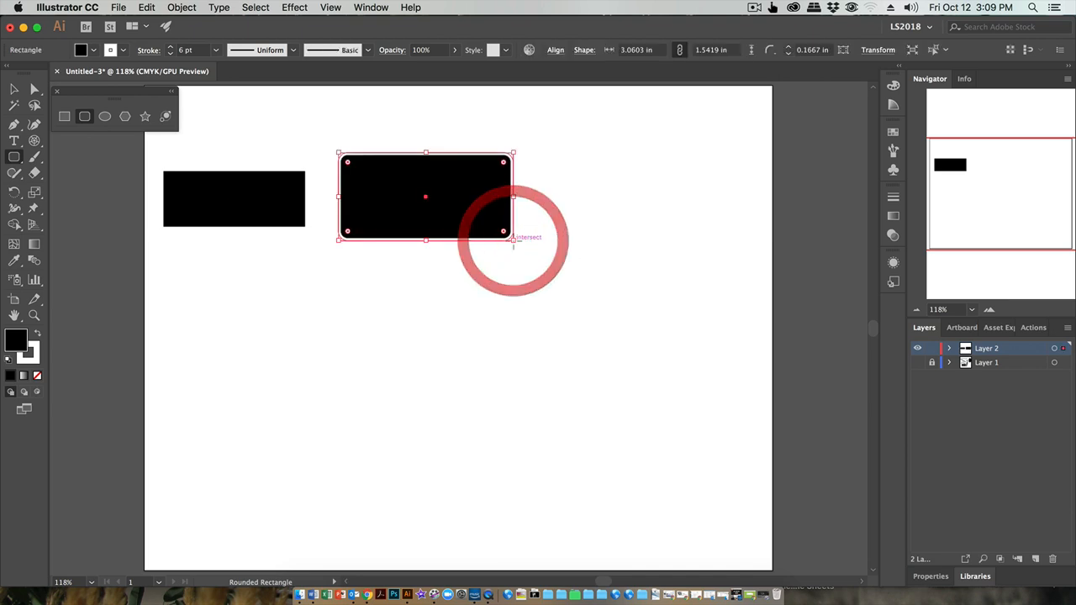
- Draw a circle about 1.37 in wide below the plain rectangle and a smaller, slightly rotated hexagon to its right
left_click(104, 116)
left_click_drag(198, 270, 244, 340)
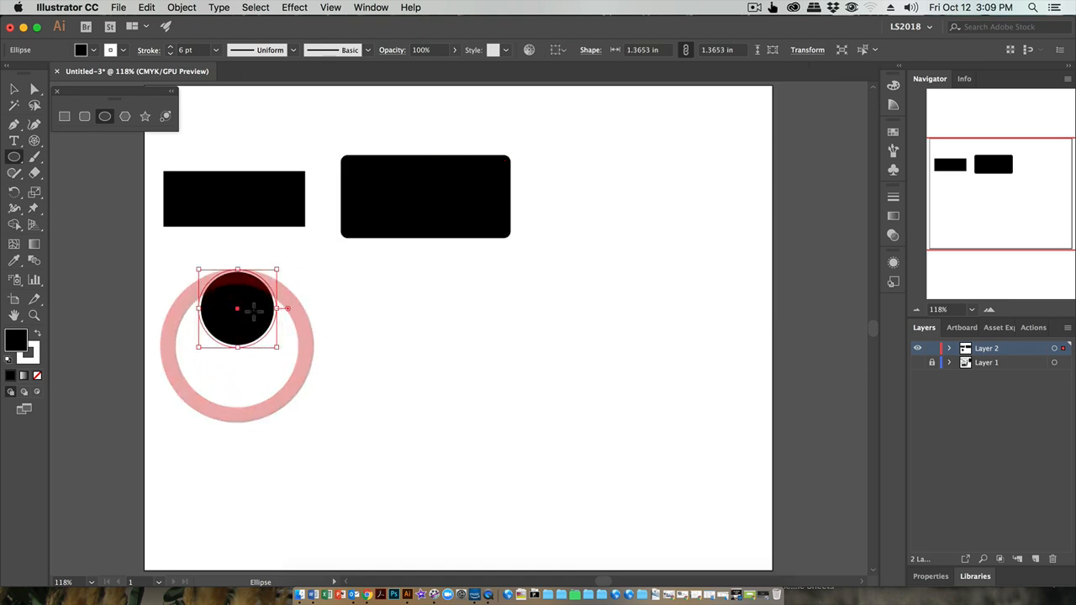
left_click(124, 116)
left_click_drag(366, 308, 368, 271)
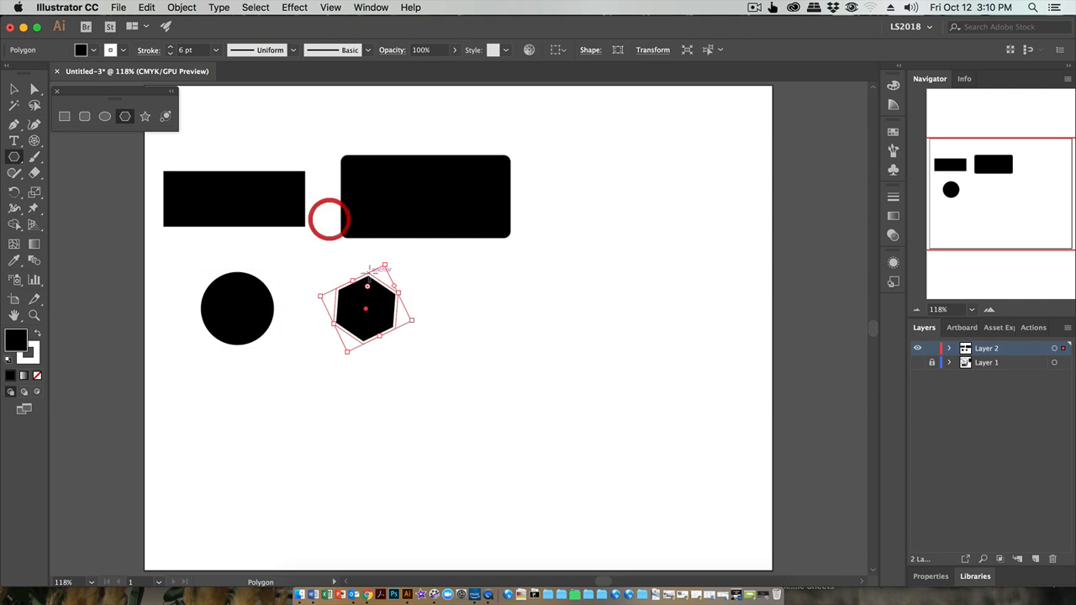
- Draw a rotated four-pointed star about 1.86 in wide to the right of the hexagon, adjusting its number of points
left_click(144, 116)
left_click_drag(531, 287, 577, 333)
key("Up")
key("Up")
key("Up")
key("Up")
key("Up")
key("Up")
key("Up")
key("Up")
key("Up")
key("Up")
key("Up")
key("Up")
key("Up")
key("Up")
key("Up")
key("Up")
key("Up")
key("Up")
key("Up")
key("Down")
key("Down")
key("Down")
key("Down")
key("Down")
key("Down")
key("Down")
key("Down")
key("Down")
key("Down")
key("Down")
key("Down")
key("Down")
key("Down")
key("Down")
key("Down")
key("Down")
key("Down")
key("Down")
key("Down")
key("Up")
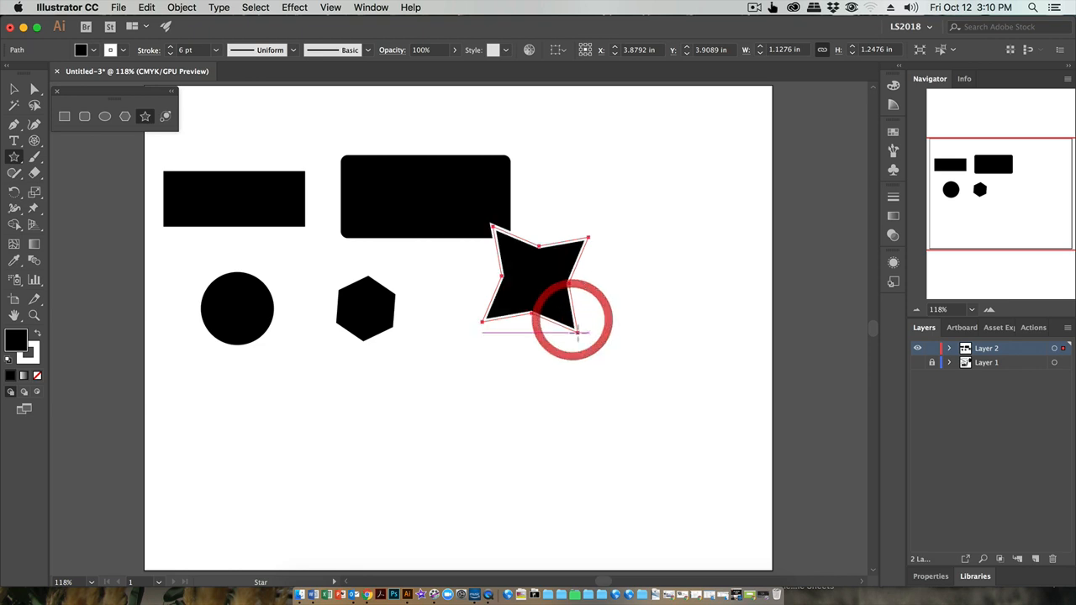
- Draw a flare about 3.87 by 2.39 in, from the artboard's upper-right area down to the centre of the star
left_click(165, 116)
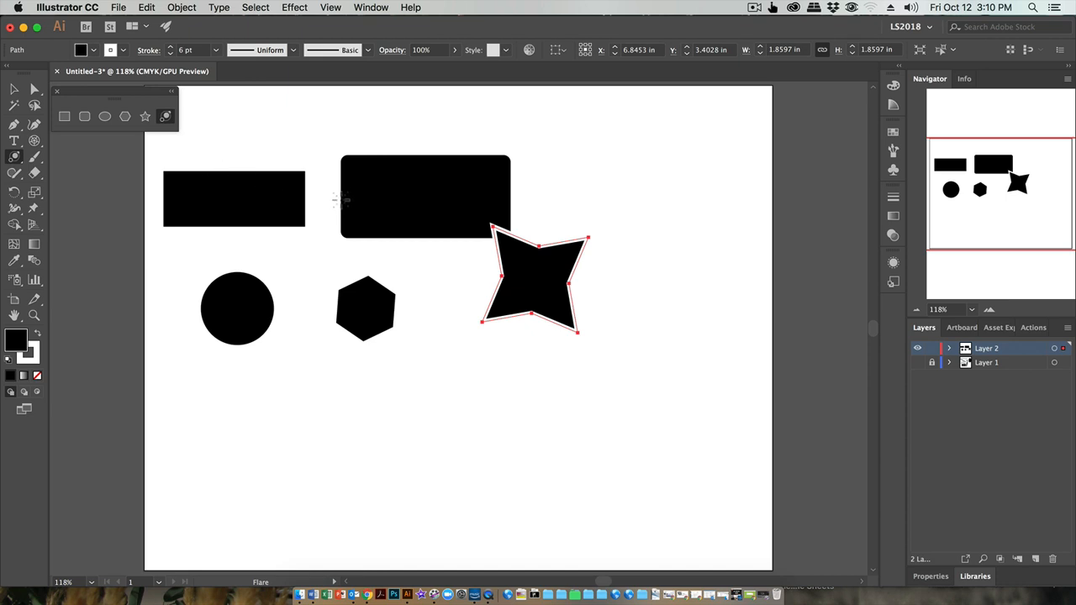
scroll(441, 190, "up", 1)
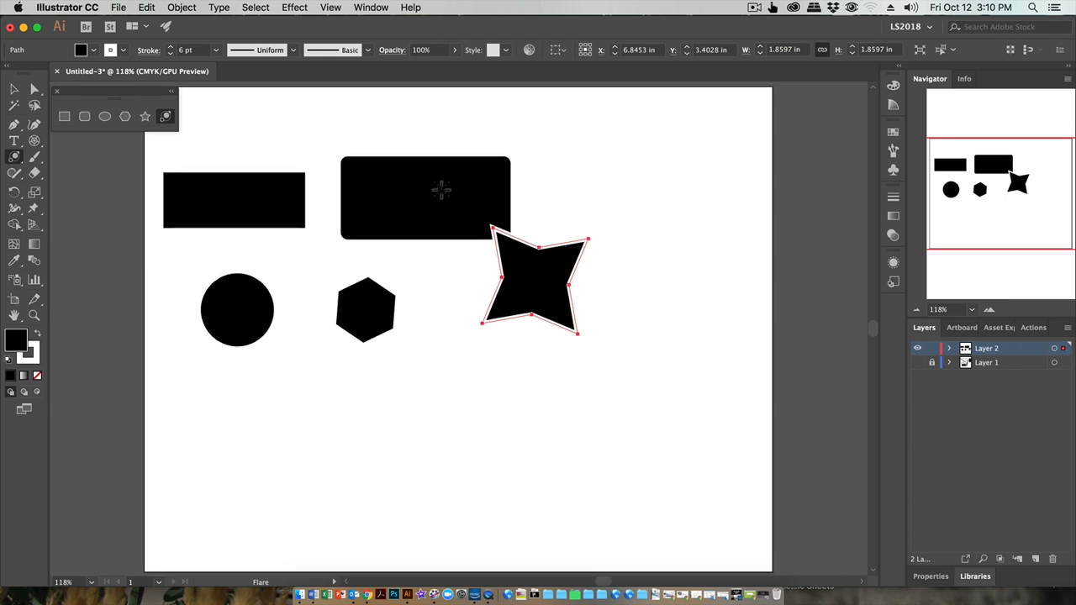
scroll(595, 234, "up", 1)
left_click_drag(685, 193, 690, 224)
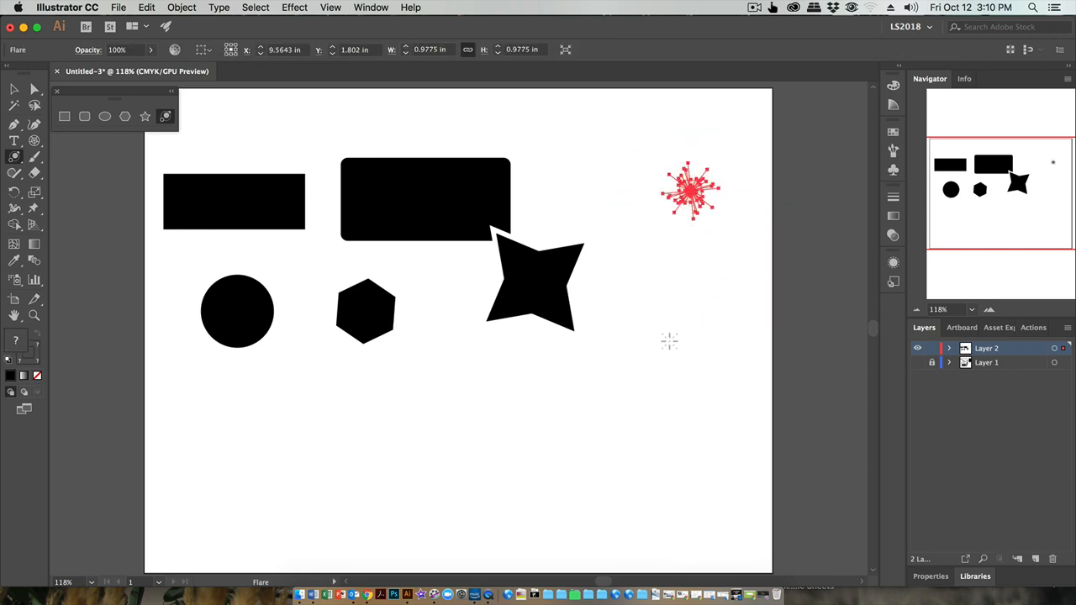
left_click(534, 280)
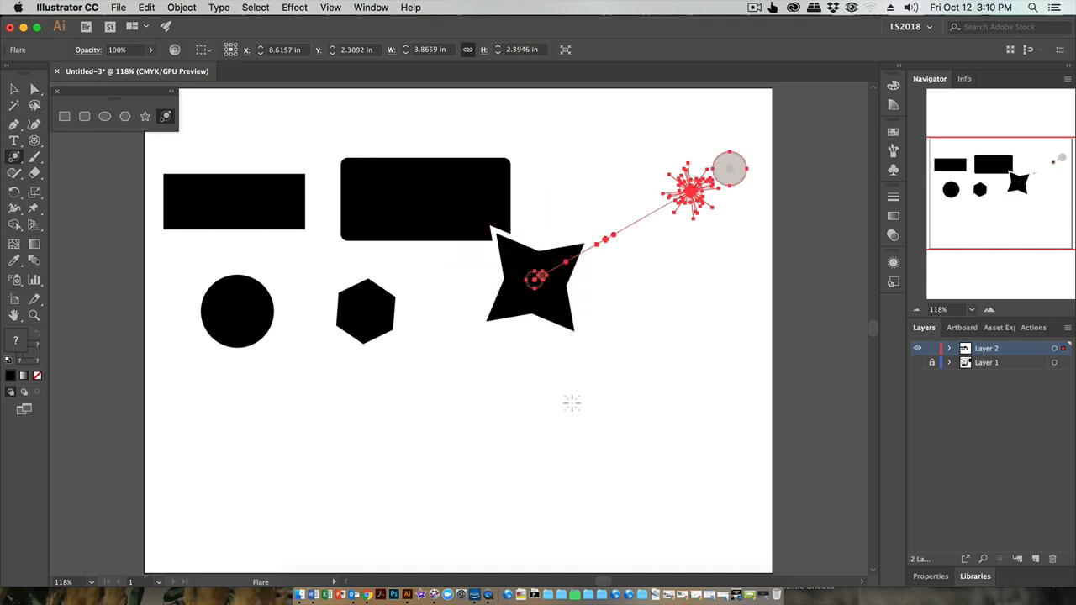
key("v")
left_click(577, 385)
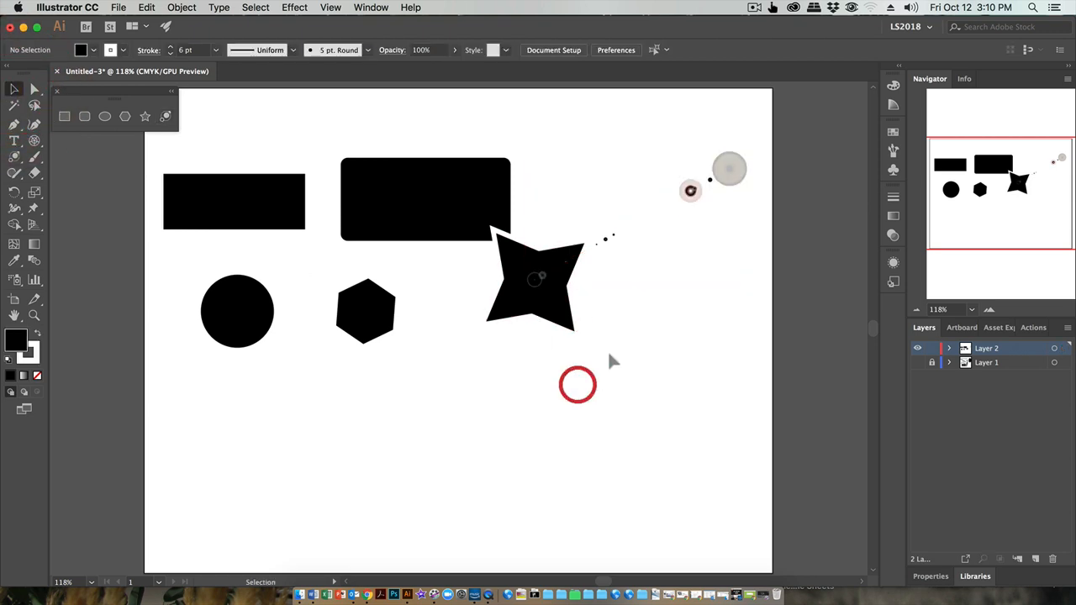
- Enlarge the flare slightly toward the artboard's upper-right corner
left_click(689, 189)
mouse_move(747, 151)
left_mouse_down()
mouse_move(757, 131)
mouse_move(757, 149)
left_mouse_up()
left_click(637, 431)
- Try moving only the flare's centre anchor point down and to the right with Direct Selection, and undo the move
key("a")
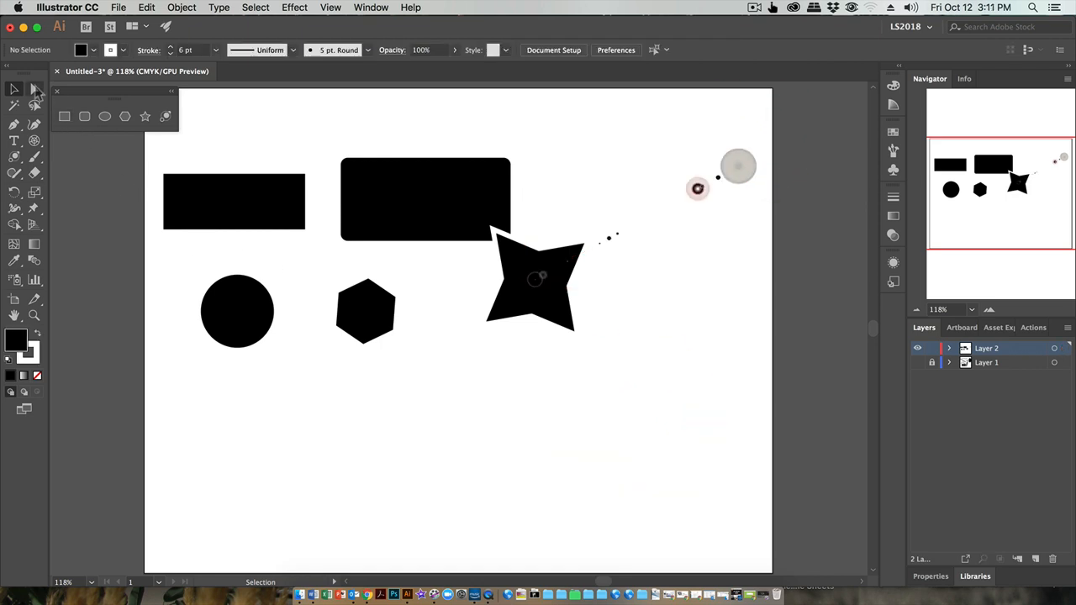
left_click(698, 190)
left_click_drag(698, 190, 719, 224)
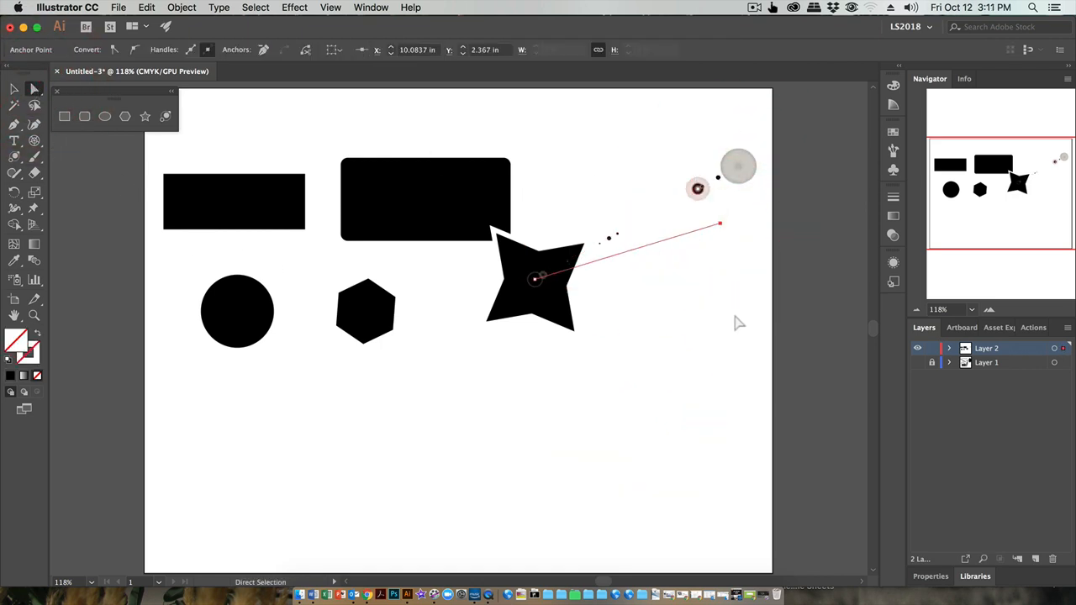
key("super+z")
key("super+z")
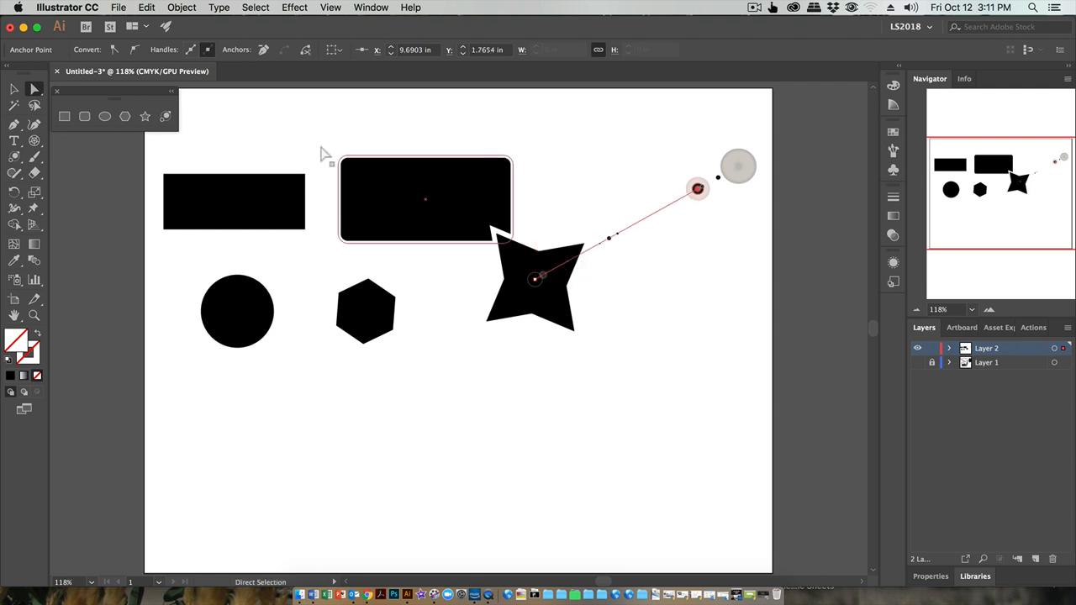
- Flip and resize the flare to about 2.96 by 2.05 in so its rays lie over the rounded rectangle
left_click(14, 88)
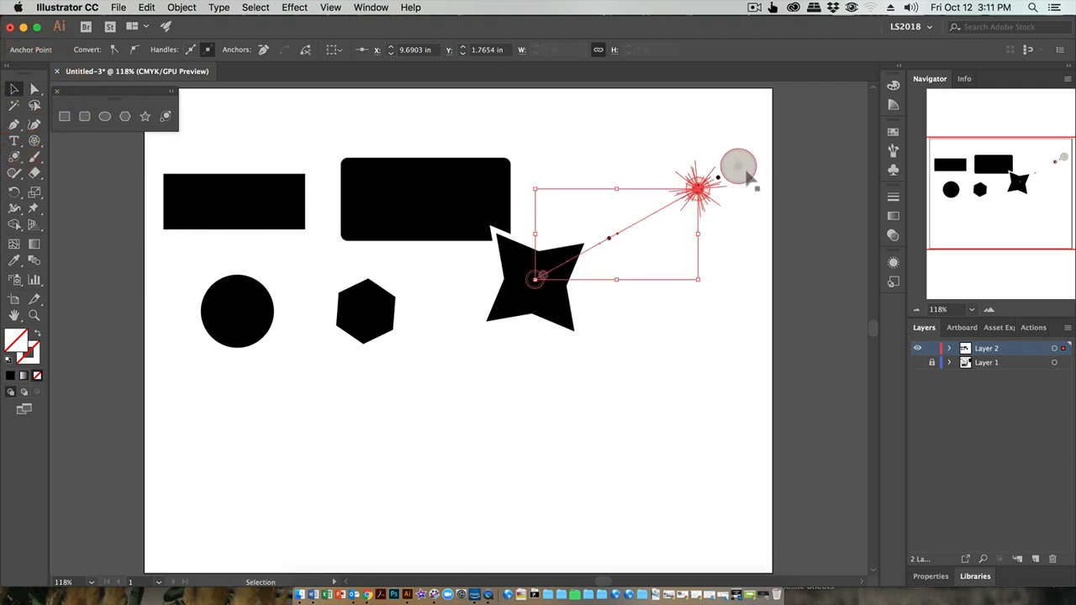
left_click(742, 168)
left_click_drag(760, 150, 348, 151)
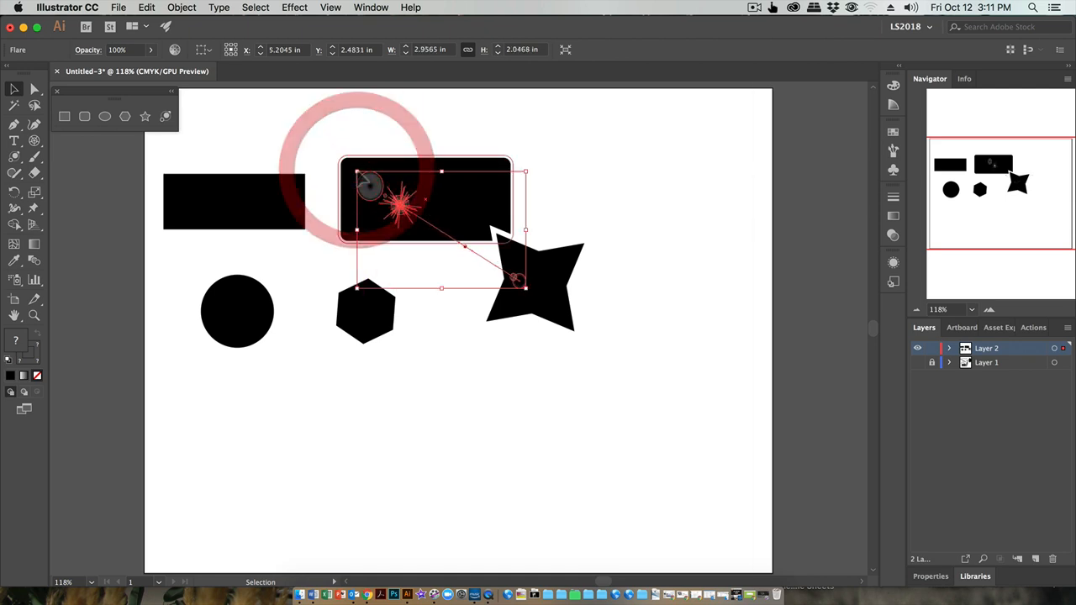
left_click(348, 137)
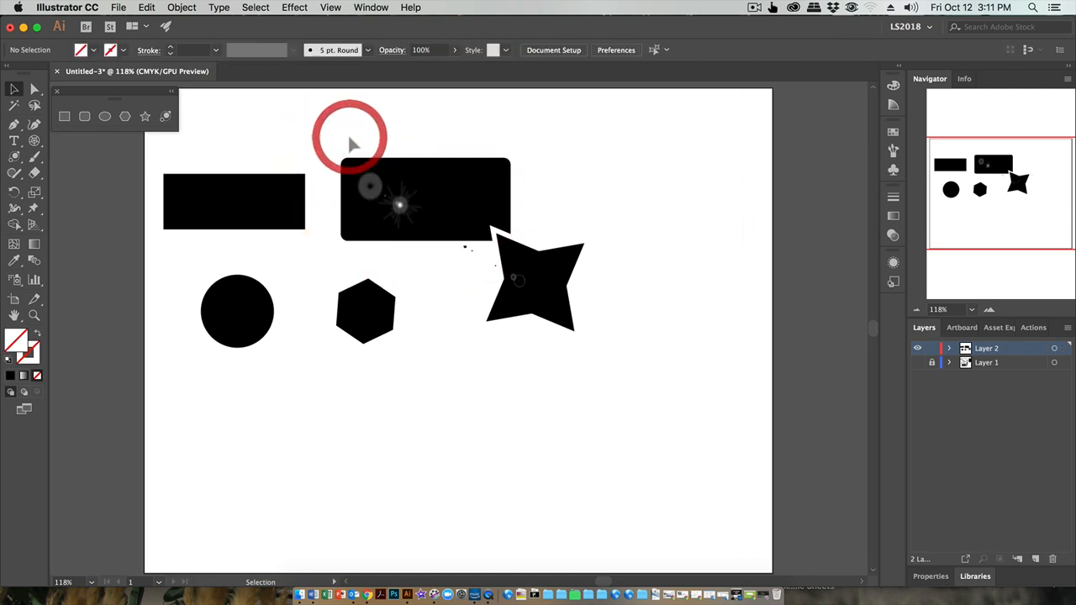
- Enlarge the flare to stretch from the rounded rectangle's upper-left corner to the star's lower-right arm
left_click(395, 202)
left_click_drag(526, 286, 588, 341)
left_click_drag(358, 172, 333, 147)
left_click_drag(594, 346, 579, 328)
left_click(622, 304)
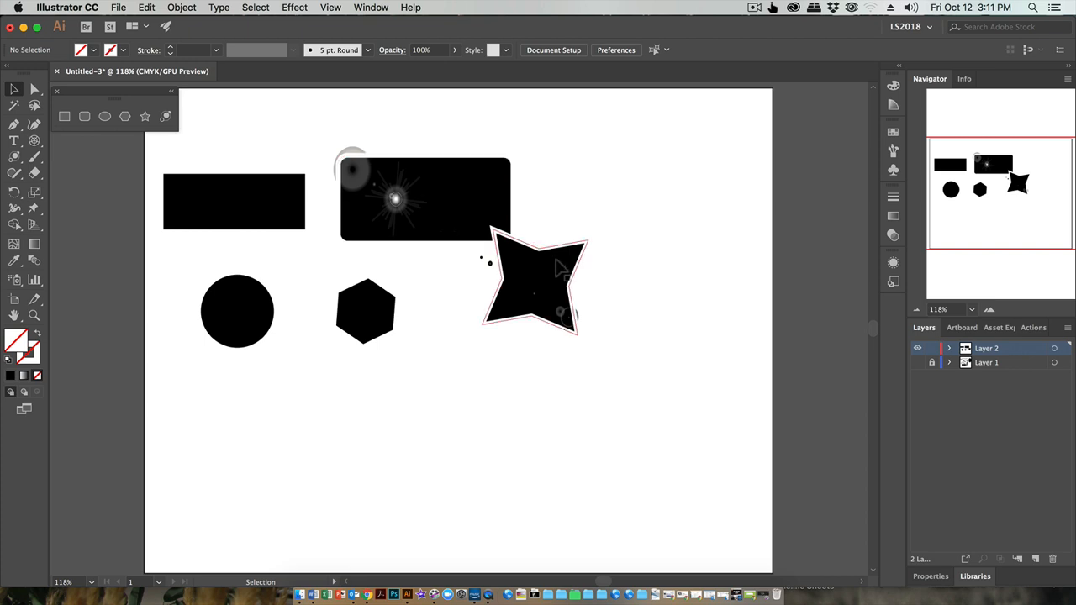
- Flip the flare up across the artboard's top edge and move the star to about X 7.80, Y 4.11 in
left_click(552, 286)
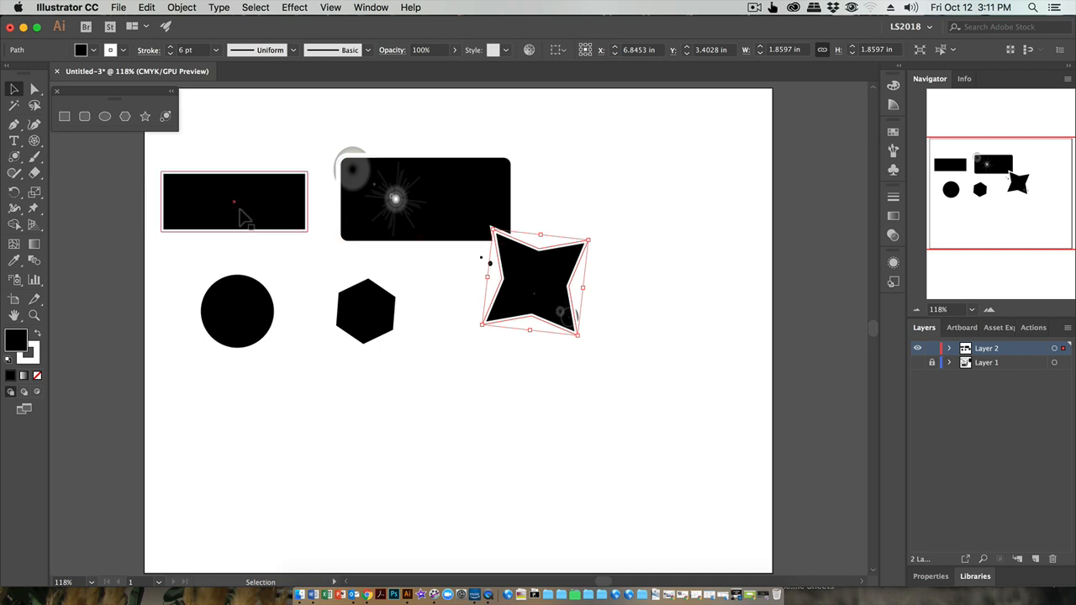
left_click(362, 231)
left_click_drag(529, 286, 579, 324)
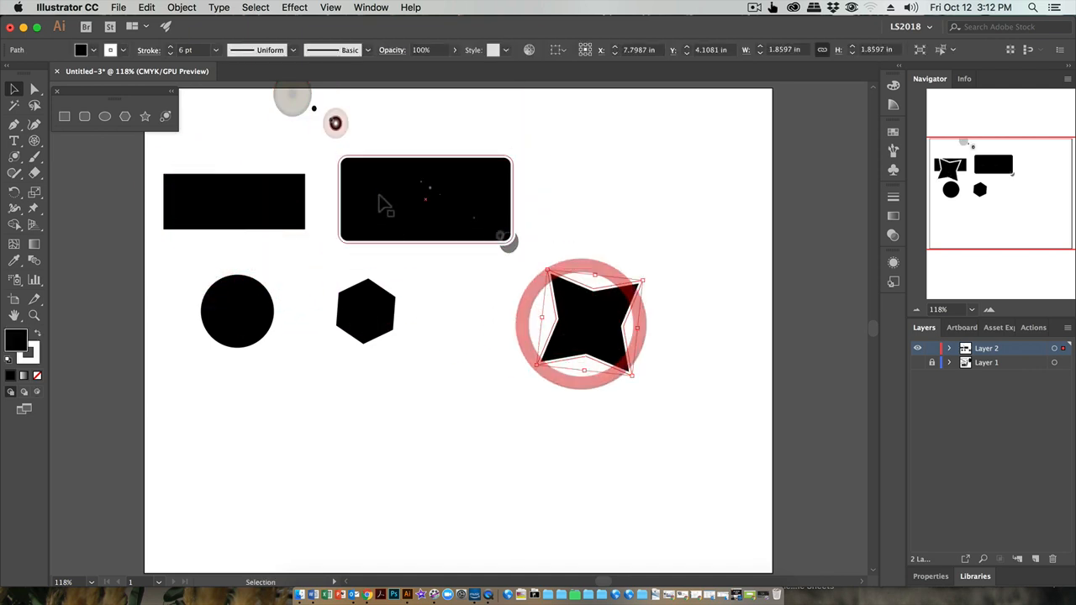
- Shift the rounded rectangle slightly down and right, and move the star back to overlap its lower-right corner
mouse_move(384, 205)
left_mouse_down()
mouse_move(293, 207)
mouse_move(386, 188)
mouse_move(411, 221)
mouse_move(396, 216)
left_mouse_up()
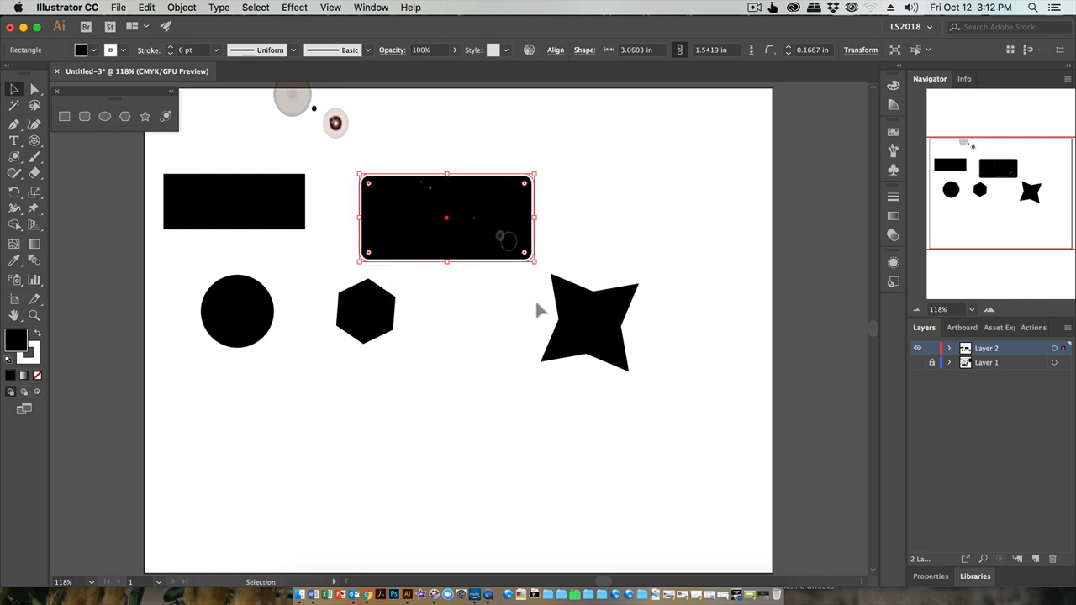
left_click(583, 319)
right_click(581, 318)
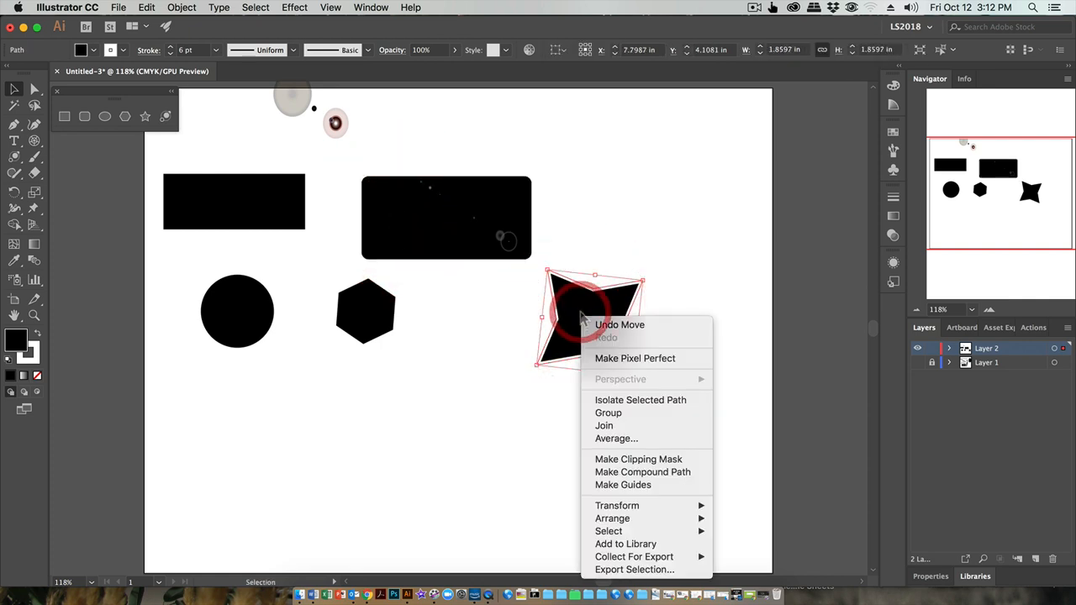
left_click(581, 318)
left_click_drag(581, 318, 555, 282)
- Send the star to the back of the stacking order and bring it forward one level
right_click(552, 274)
mouse_move(602, 481)
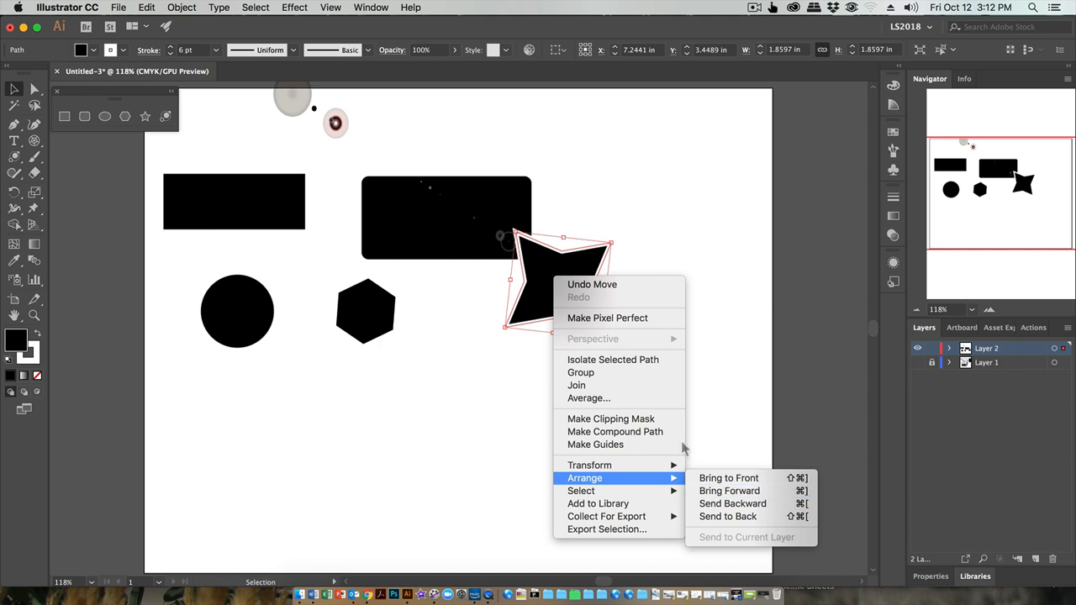
left_click(538, 264)
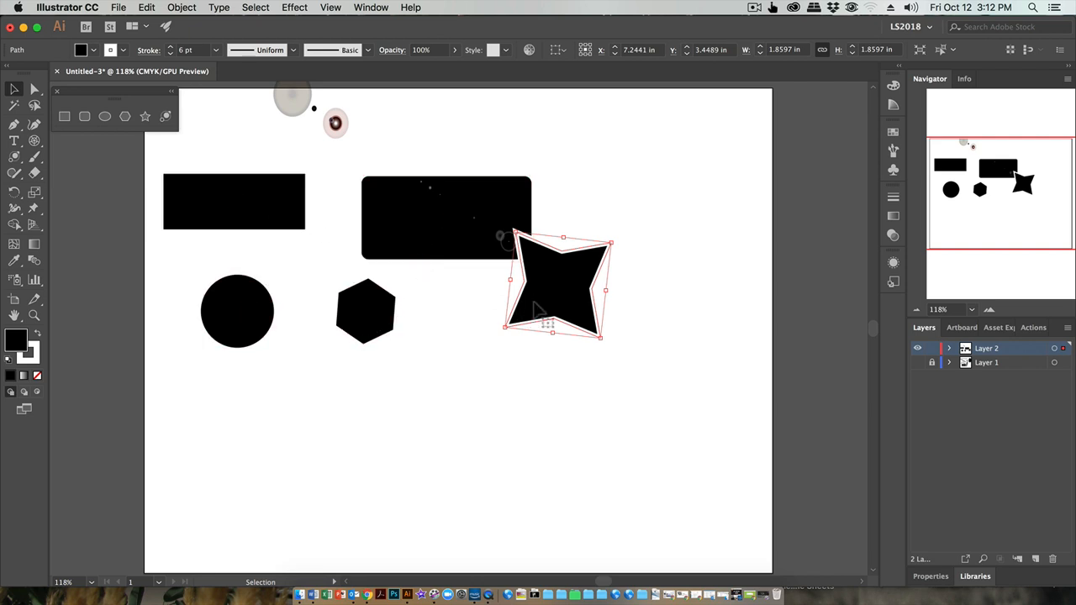
right_click(561, 299)
mouse_move(670, 505)
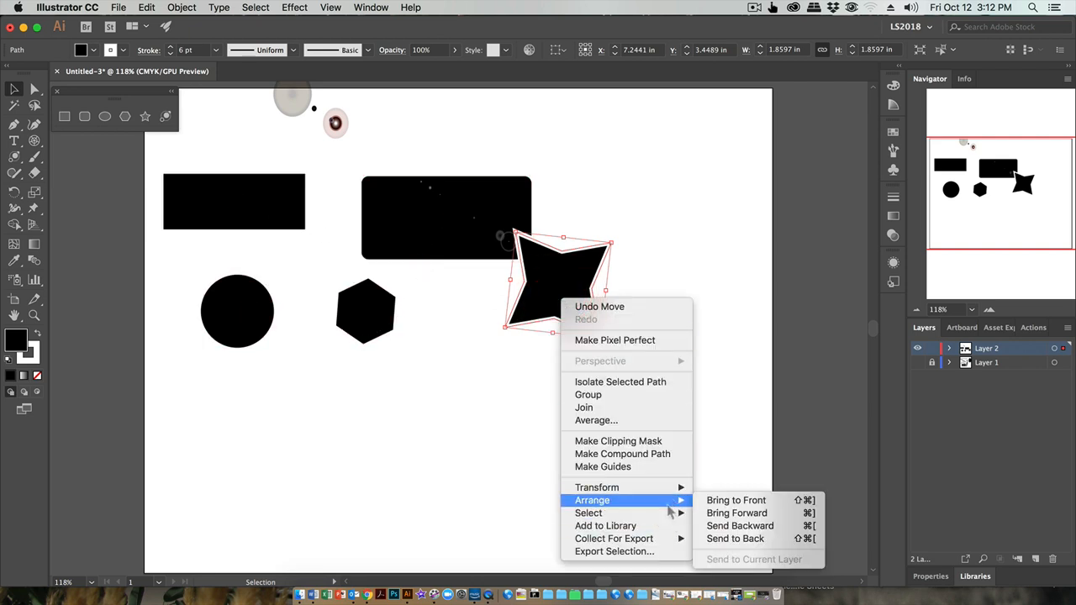
left_click(715, 539)
right_click(579, 300)
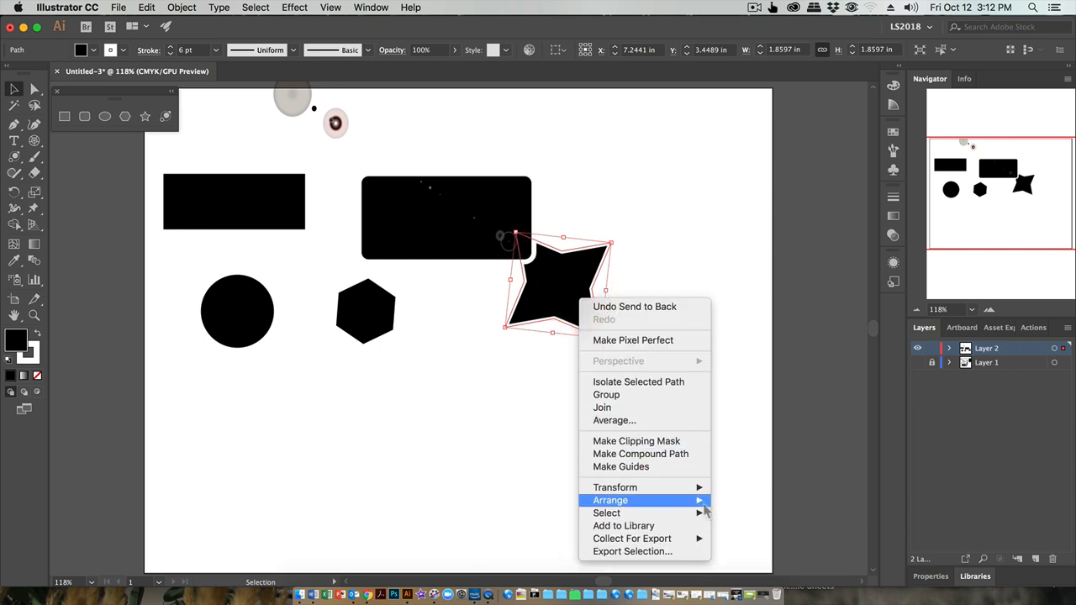
left_click(736, 514)
- Overlap the shapes, with the star bridging the two rectangles and the hexagon on the rounded rectangle's lower-right corner
left_click_drag(554, 290, 337, 219)
left_click(628, 325)
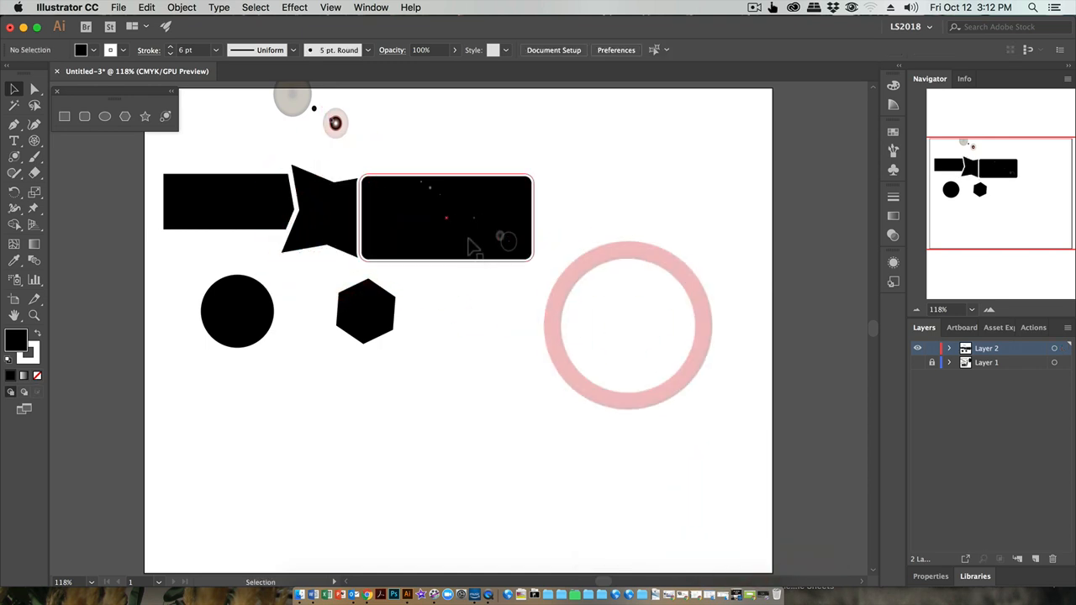
mouse_move(473, 246)
left_mouse_down()
mouse_move(458, 259)
mouse_move(466, 264)
left_mouse_up()
left_click_drag(379, 311, 501, 261)
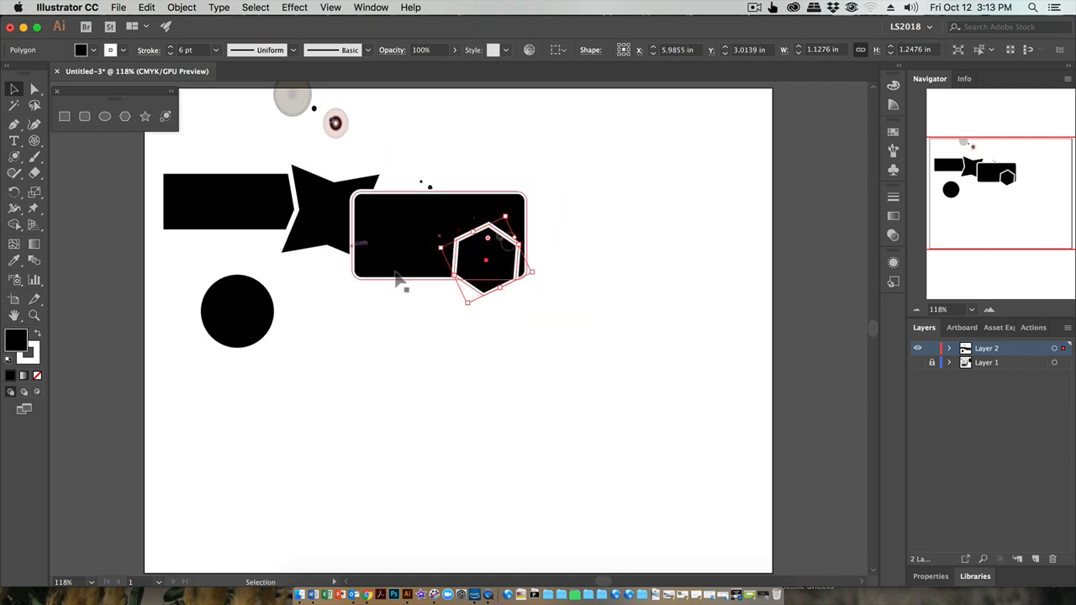
- Set the rounded rectangle's stroke color to None
left_click(376, 225)
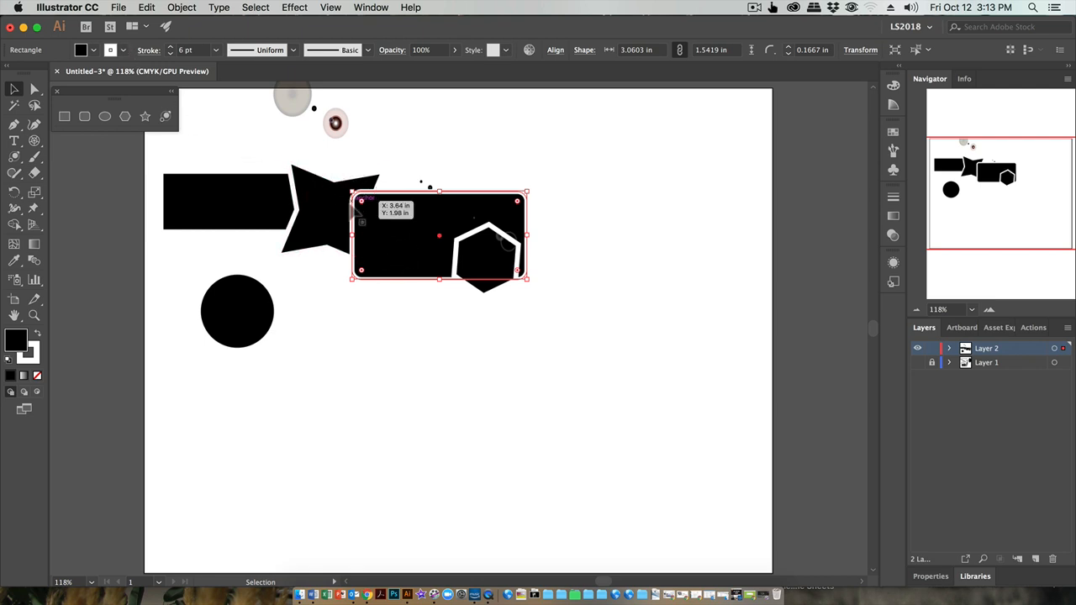
left_click(123, 49)
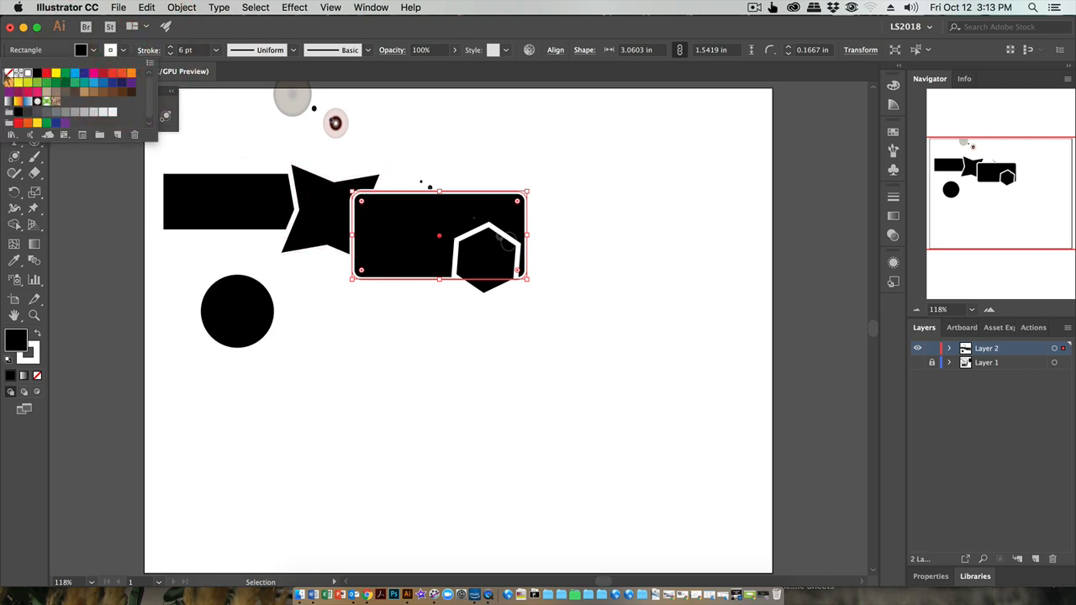
left_click(9, 73)
left_click(385, 373)
left_click(390, 372)
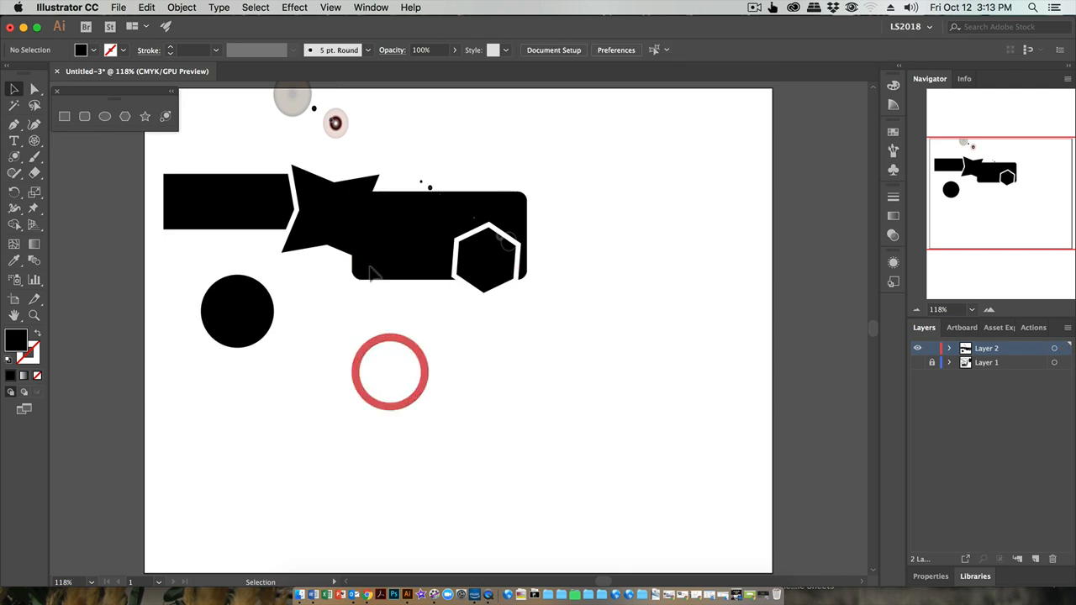
- Undo the removal of the rounded rectangle's stroke and deselect it
left_click(395, 229)
key("ctrl+z")
left_click(411, 330)
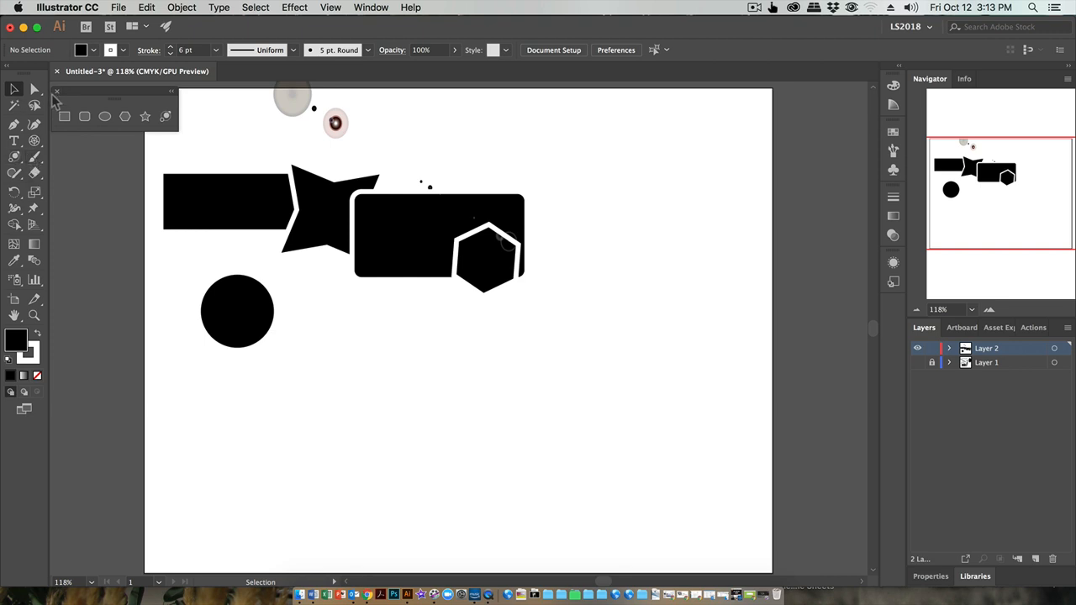
- Close the floating shape tools and paint a winding brush stroke about 2.81 by 2.51 in to the right of the shapes
left_click(56, 91)
left_click_drag(34, 156, 35, 158)
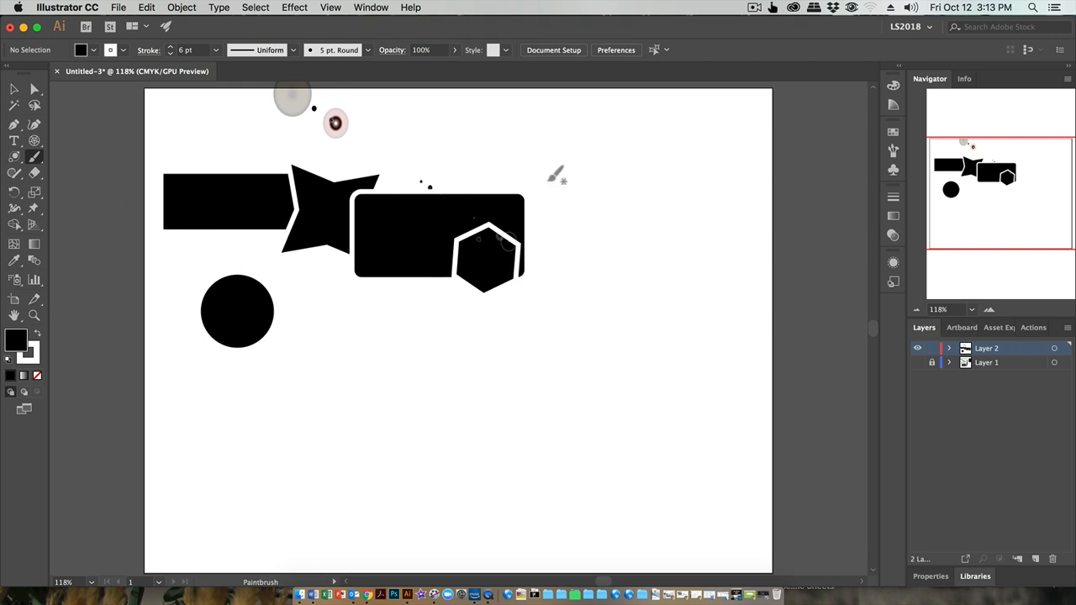
mouse_move(557, 153)
left_mouse_down()
mouse_move(716, 161)
mouse_move(593, 230)
mouse_move(672, 280)
left_mouse_up()
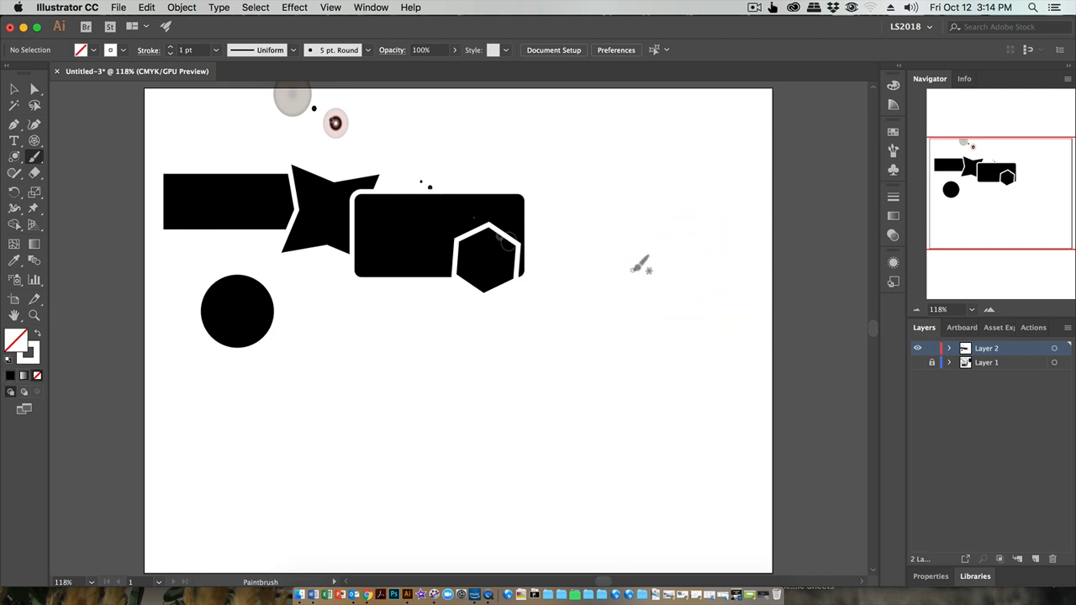
left_click(36, 360)
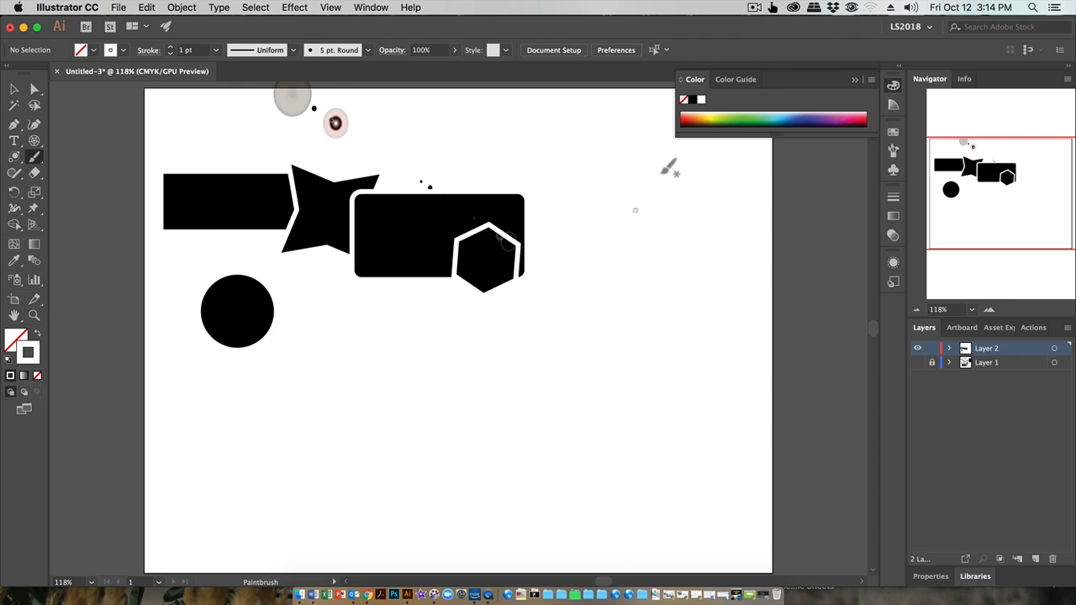
left_click(893, 87)
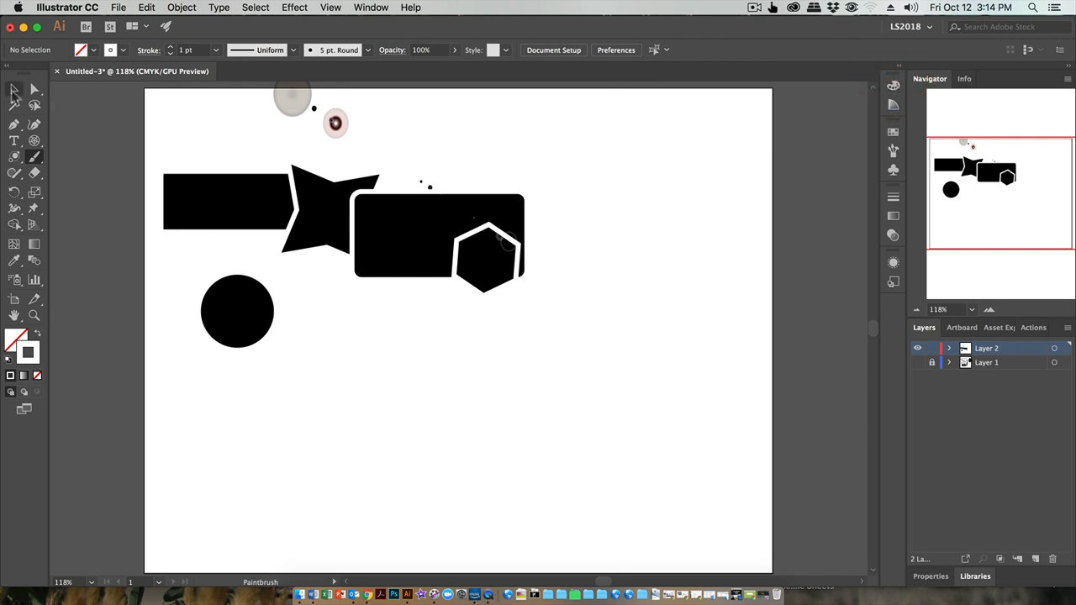
left_click(14, 89)
left_click(528, 136)
left_click_drag(528, 136, 783, 364)
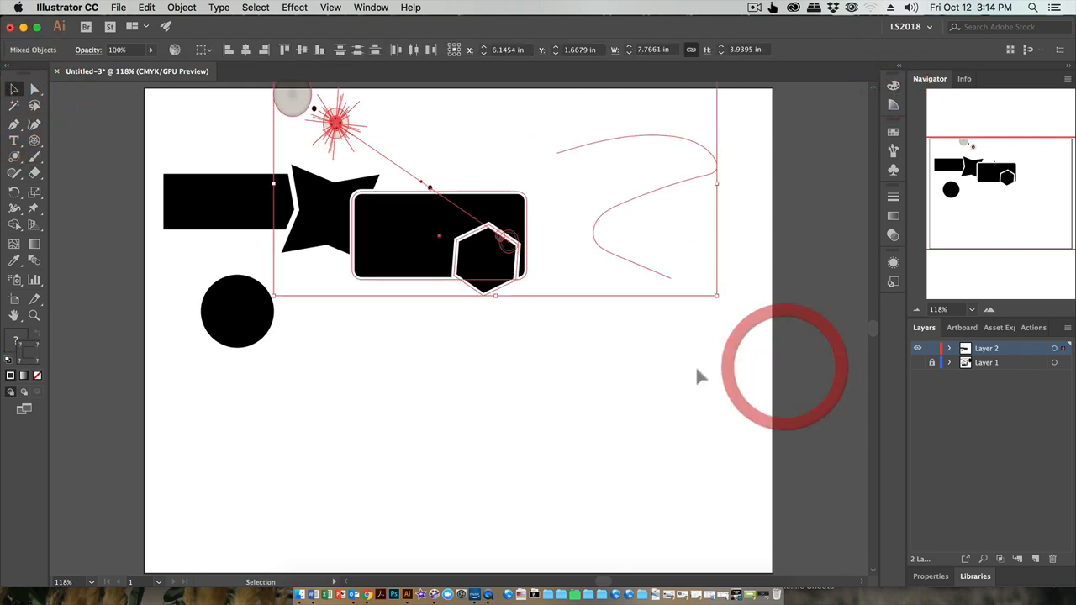
left_click(697, 367)
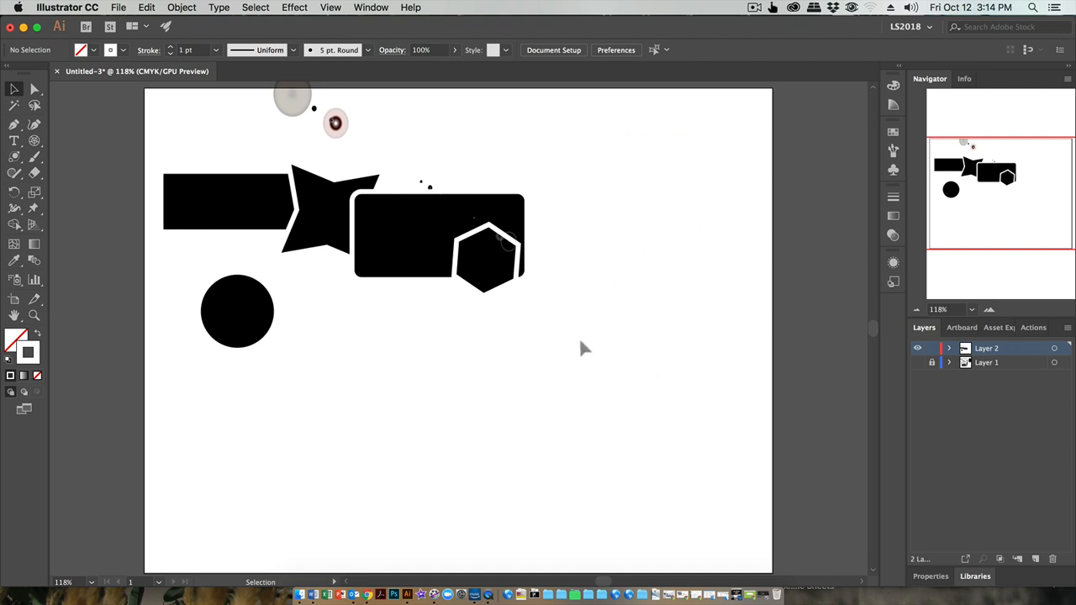
- Select only the painted curve on the right and set its stroke color to black
left_click_drag(560, 348, 811, 182)
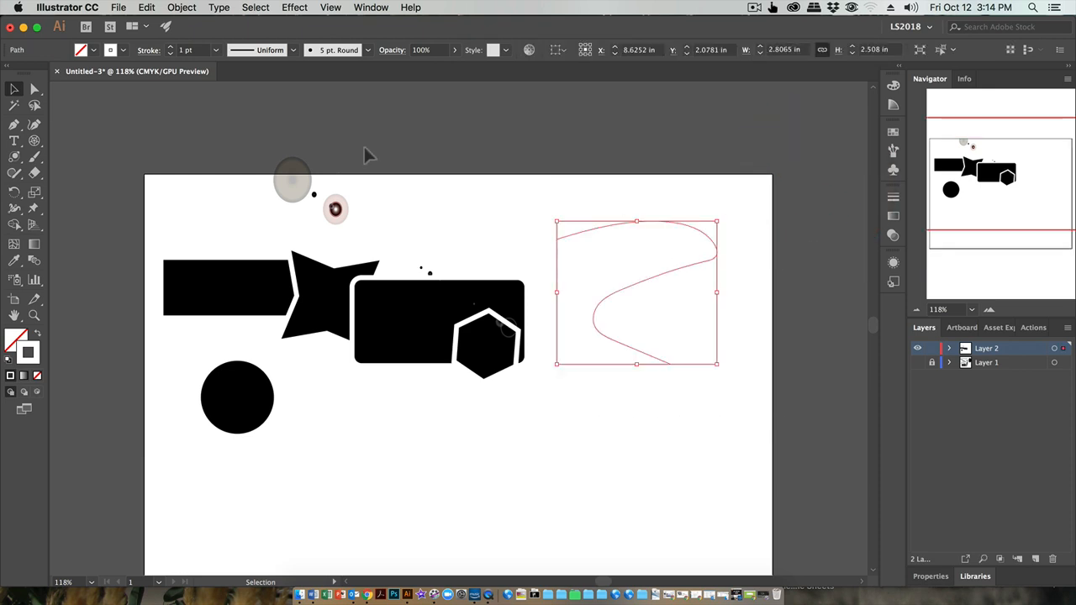
left_click_drag(364, 148, 857, 465)
left_click(563, 447)
left_click_drag(603, 436, 668, 177)
left_click(110, 50)
left_click(37, 73)
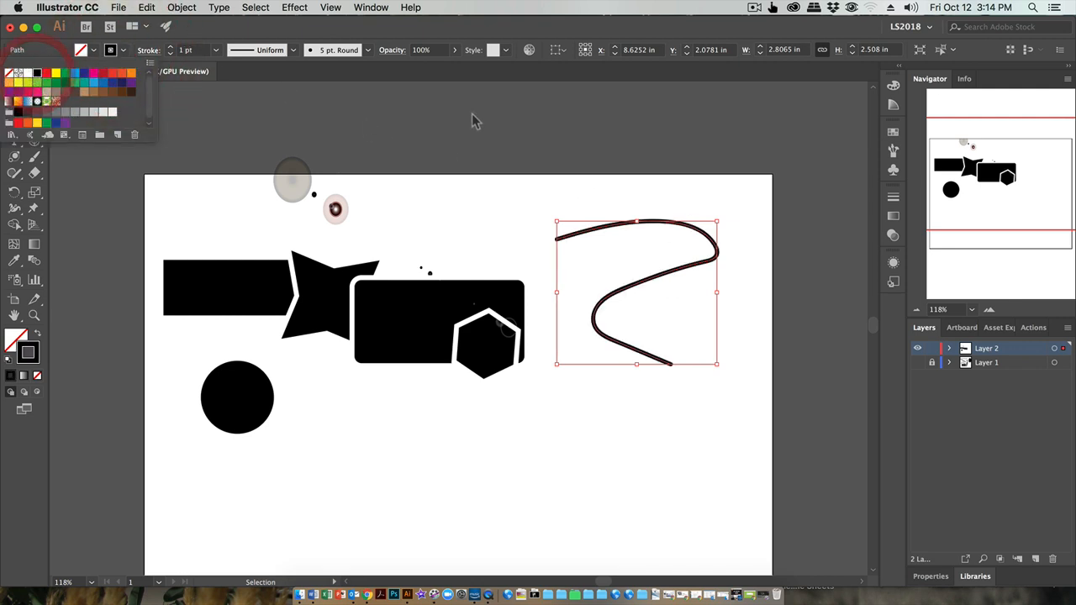
left_click(476, 143)
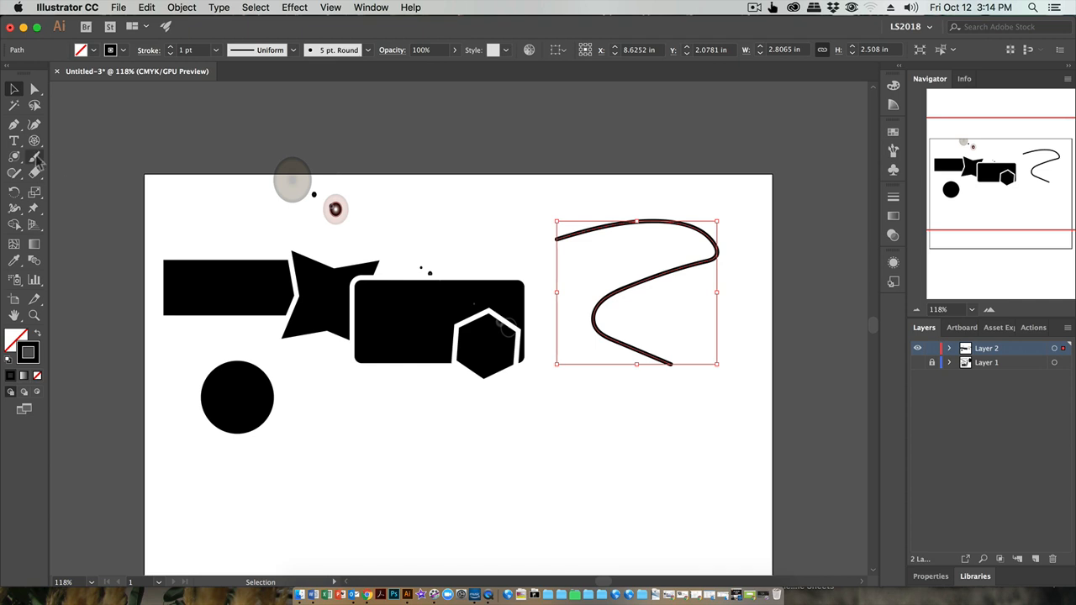
- Set the Paintbrush fidelity fully to Smooth and paint two wavy vertical strokes, one on each side of the existing winding curve
left_click(494, 159)
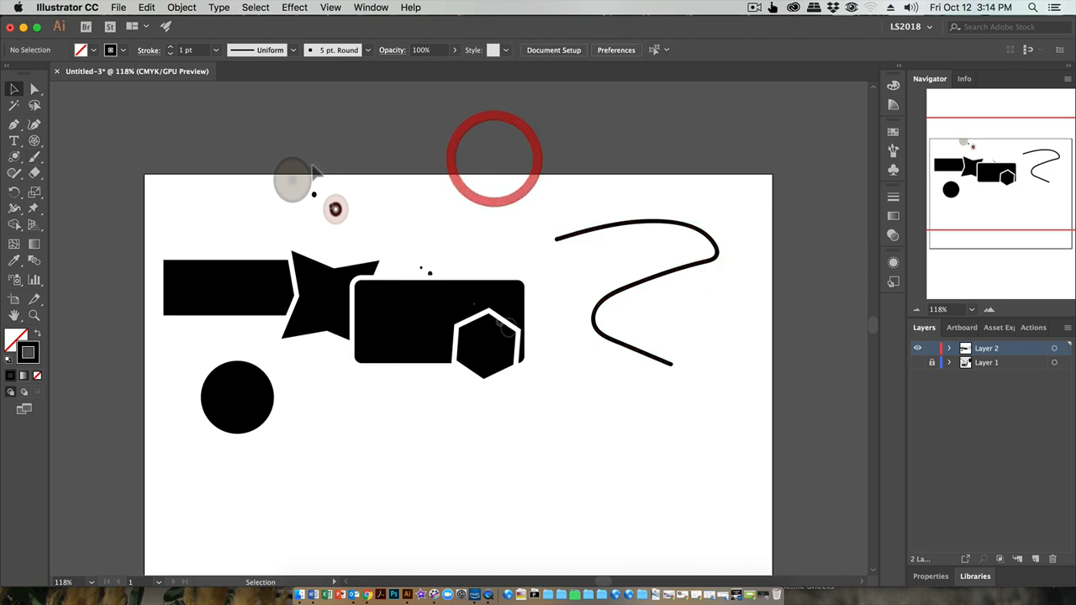
double_click(36, 158)
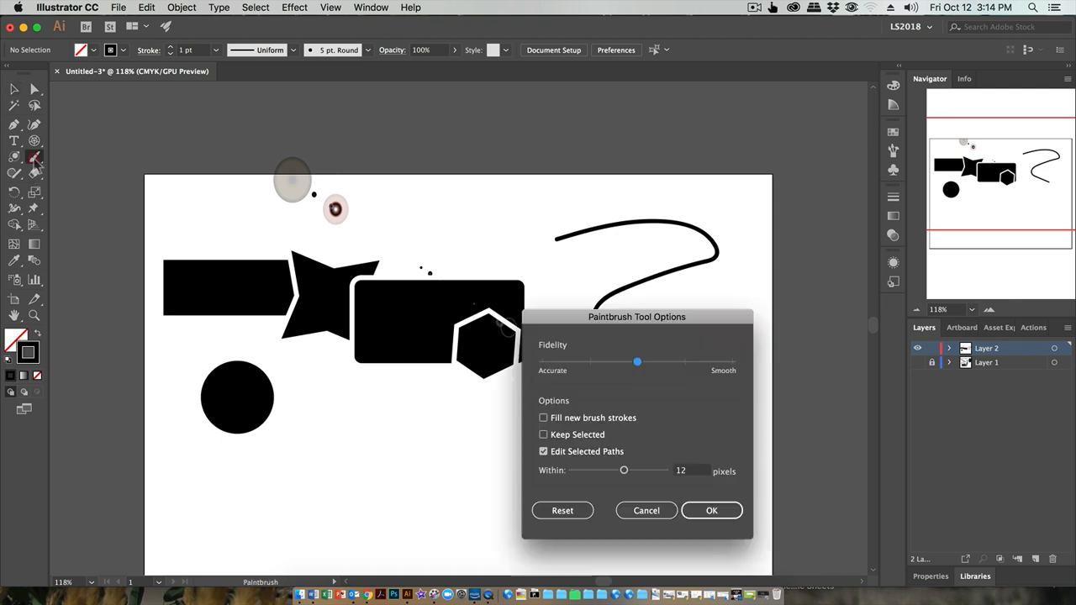
mouse_move(569, 325)
left_mouse_down()
mouse_move(613, 313)
mouse_move(683, 322)
left_mouse_up()
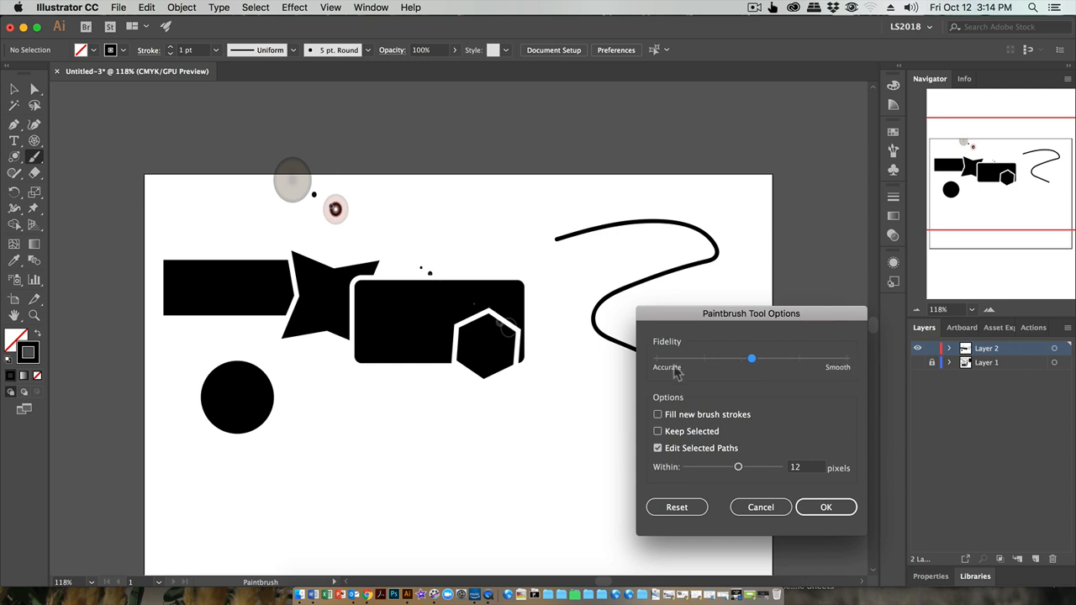
mouse_move(709, 323)
left_mouse_down()
mouse_move(486, 362)
mouse_move(275, 363)
left_mouse_up()
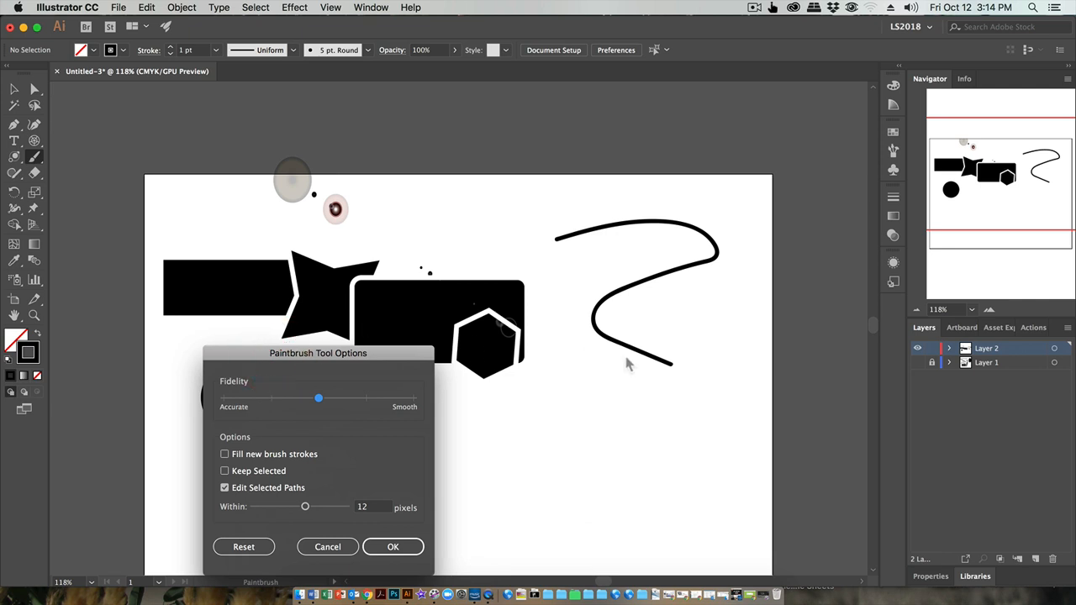
mouse_move(347, 361)
left_mouse_down()
mouse_move(527, 247)
mouse_move(230, 165)
mouse_move(218, 136)
left_mouse_up()
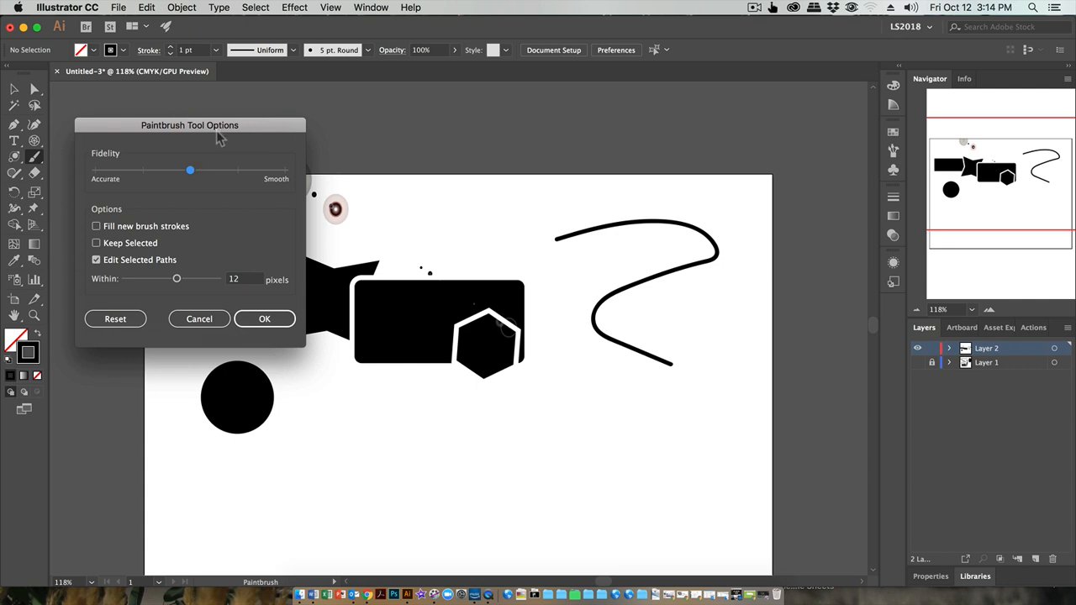
left_click(284, 170)
left_click(266, 318)
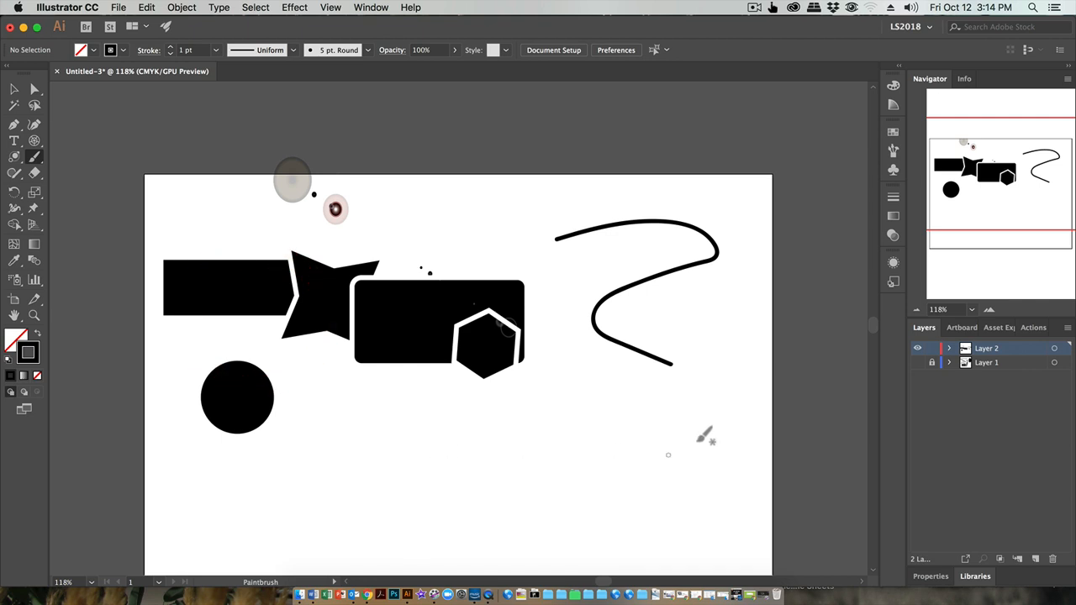
mouse_move(709, 439)
left_mouse_down()
mouse_move(715, 394)
mouse_move(747, 327)
mouse_move(713, 239)
left_mouse_up()
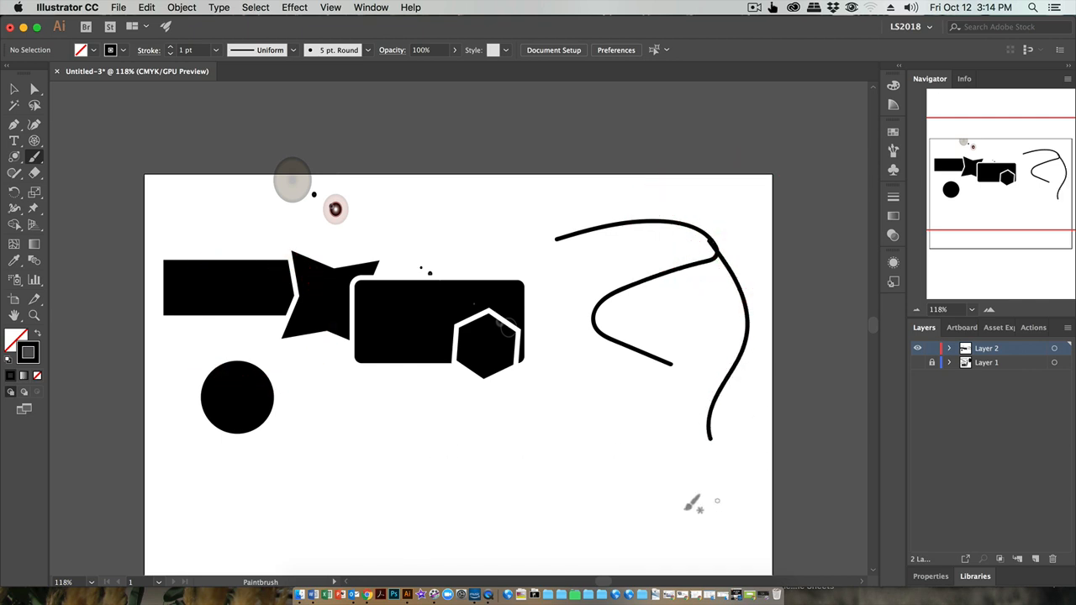
mouse_move(611, 506)
left_mouse_down()
mouse_move(618, 471)
mouse_move(577, 405)
mouse_move(576, 341)
mouse_move(524, 267)
left_mouse_up()
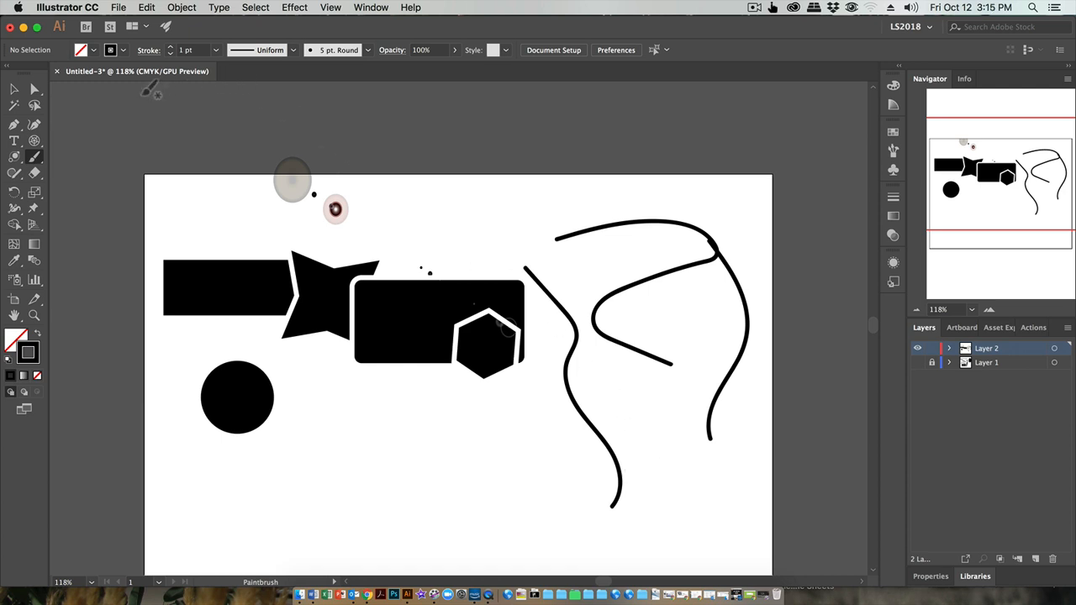
- Set the Paintbrush fidelity fully to Accurate and paint a nearly horizontal stroke above the winding curve
double_click(34, 156)
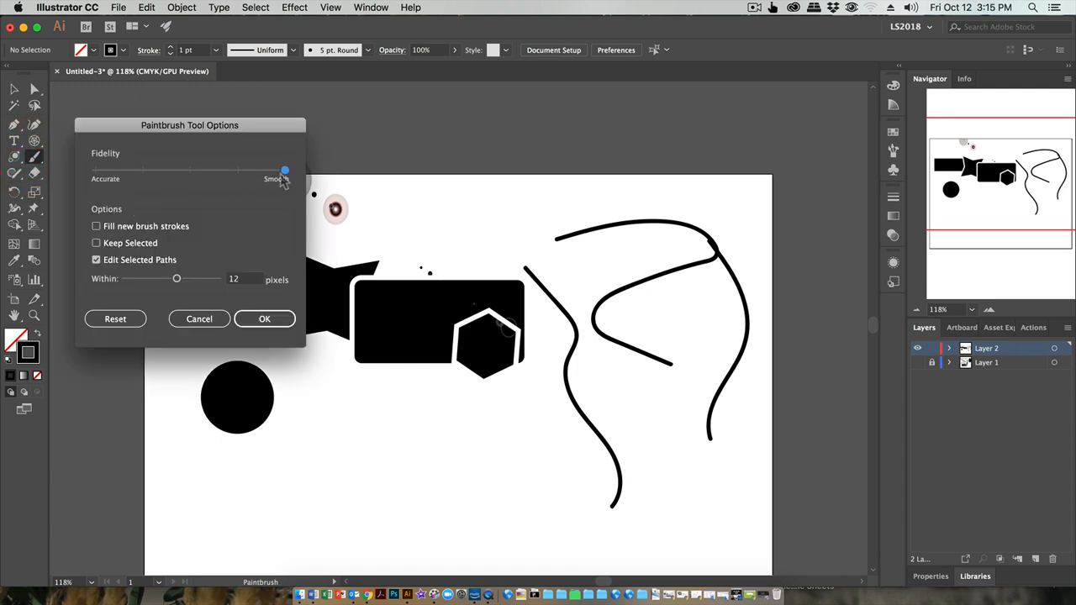
left_click_drag(286, 173, 95, 173)
left_click(477, 498)
left_click(263, 318)
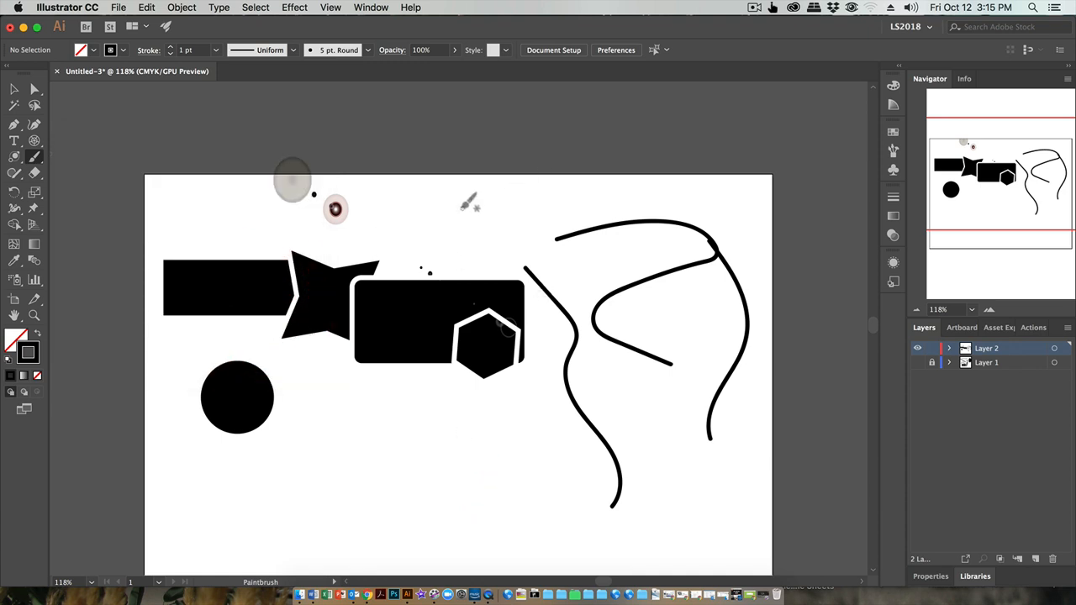
mouse_move(455, 205)
left_mouse_down()
mouse_move(588, 192)
mouse_move(707, 202)
left_mouse_up()
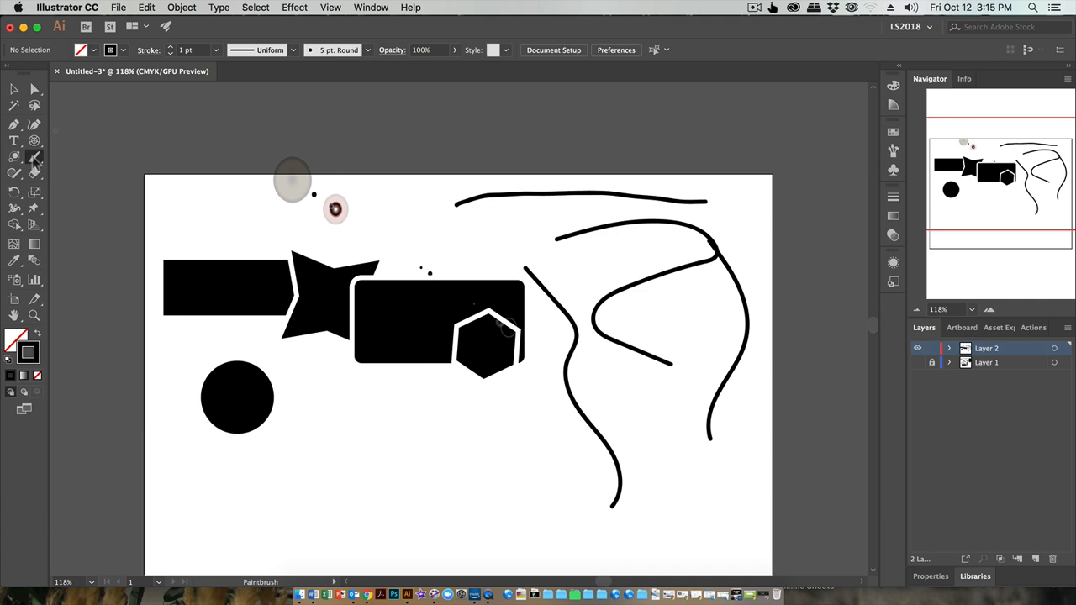
- Set the Paintbrush fidelity to one mark short of Smooth
double_click(34, 158)
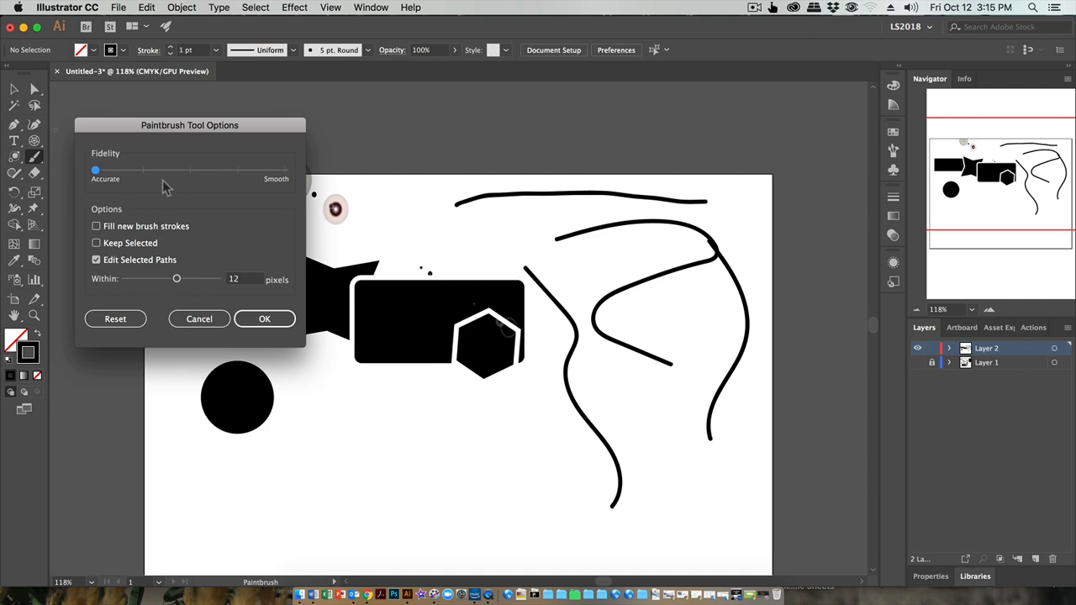
left_click_drag(98, 171, 238, 171)
left_click(262, 320)
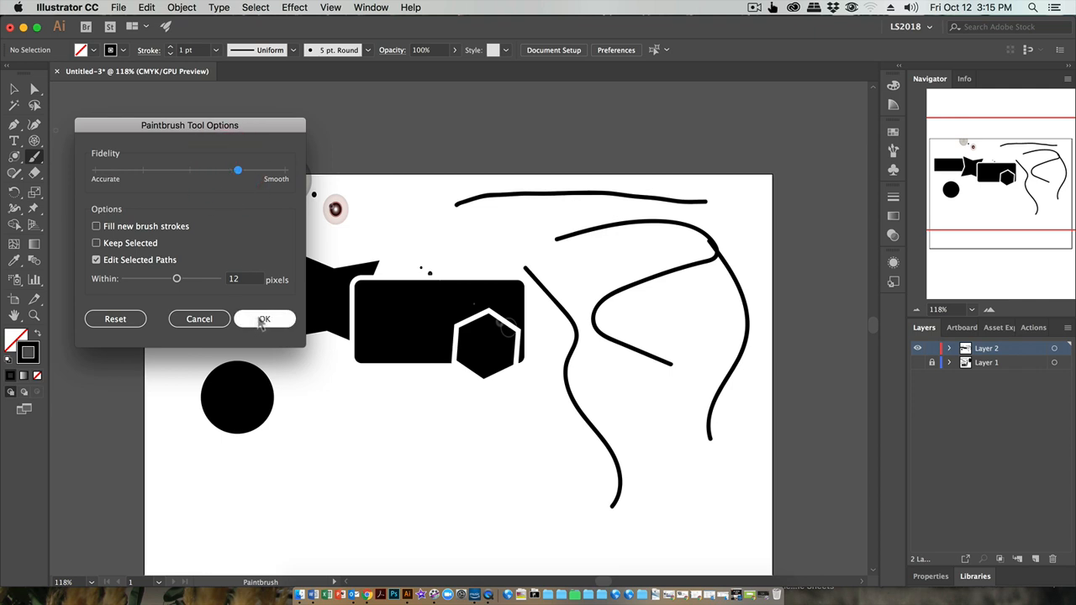
- Delete the nearly horizontal stroke above the winding curve
left_click(14, 89)
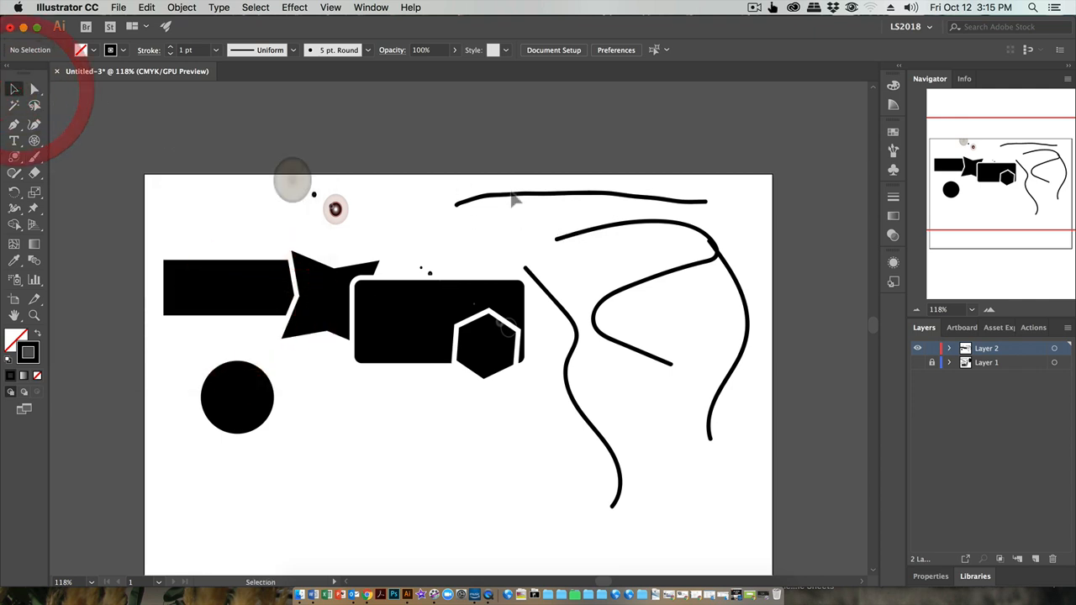
left_click(514, 199)
key("Delete")
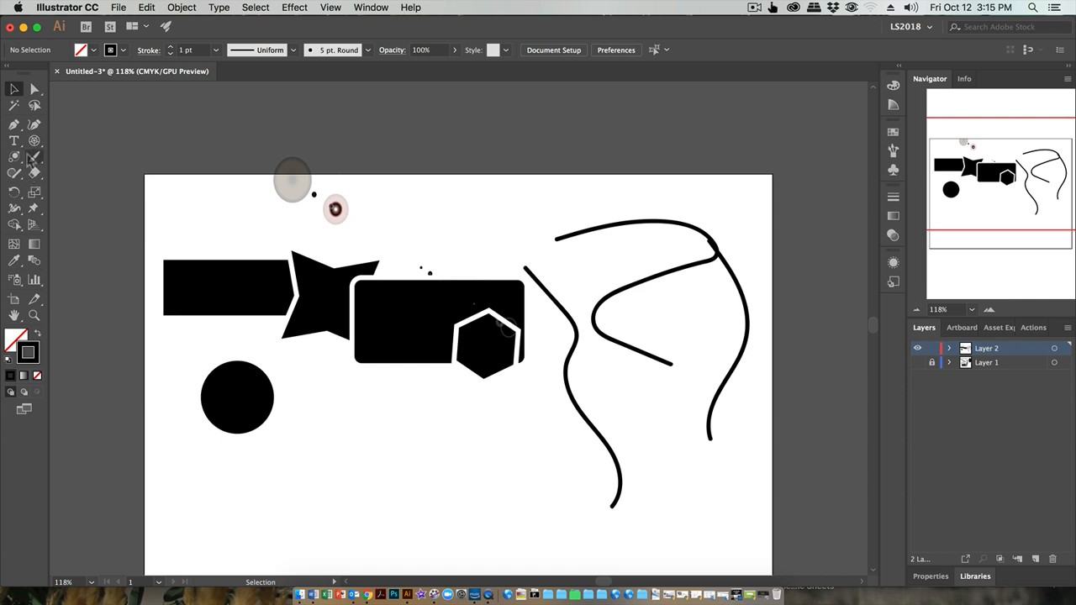
- Paint a wave about 5.12 by 1.09 in above the curves and a rough circle about 1.64 by 1.65 in over the artboard's upper-left corner
left_click(34, 158)
mouse_move(496, 208)
left_mouse_down()
mouse_move(534, 180)
mouse_move(790, 220)
left_mouse_up()
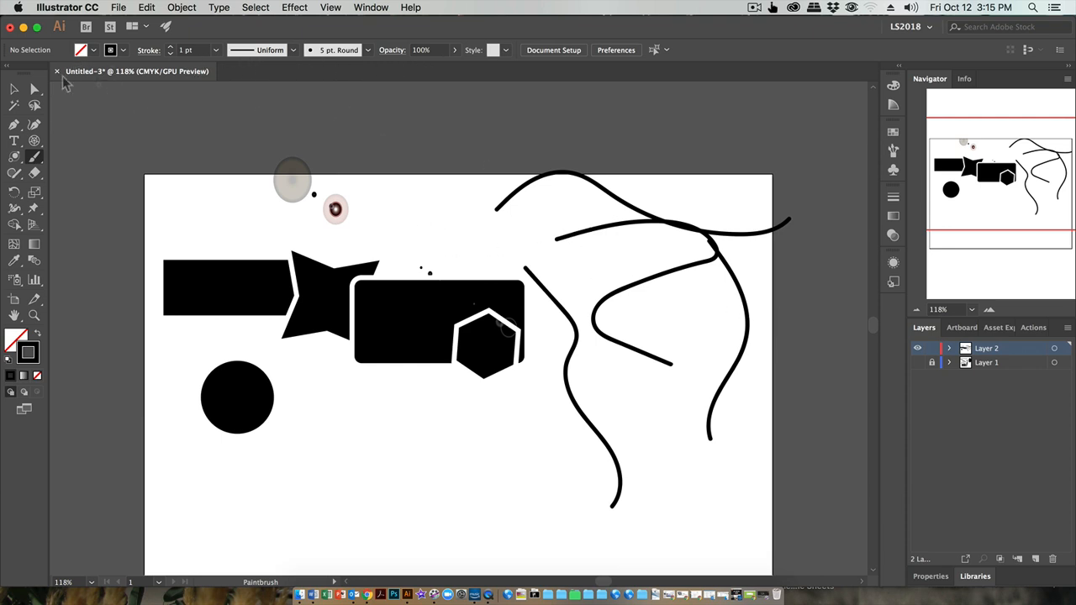
left_click(14, 88)
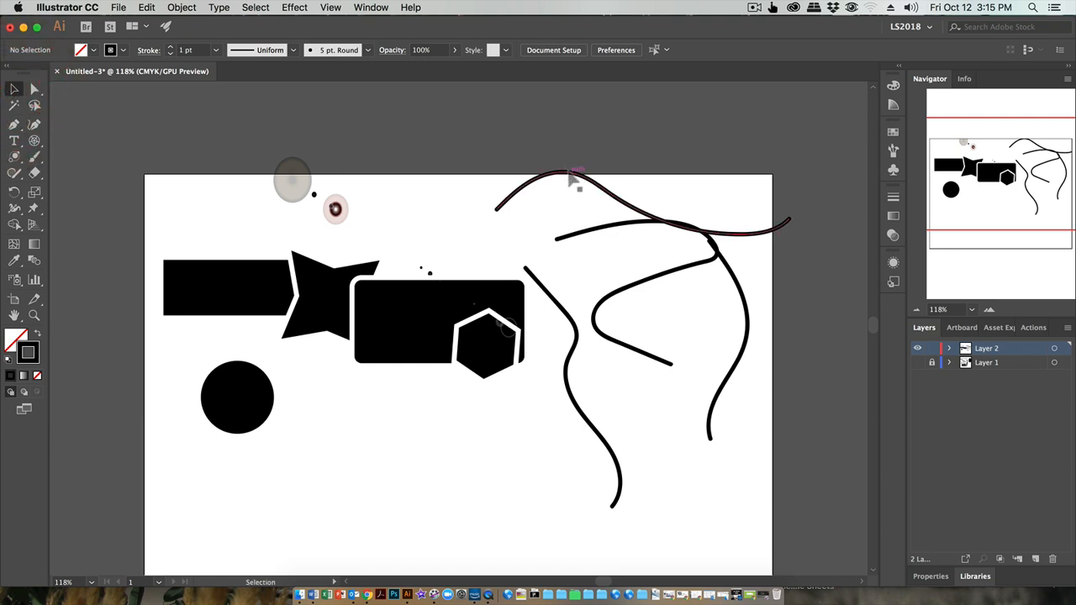
left_click(569, 173)
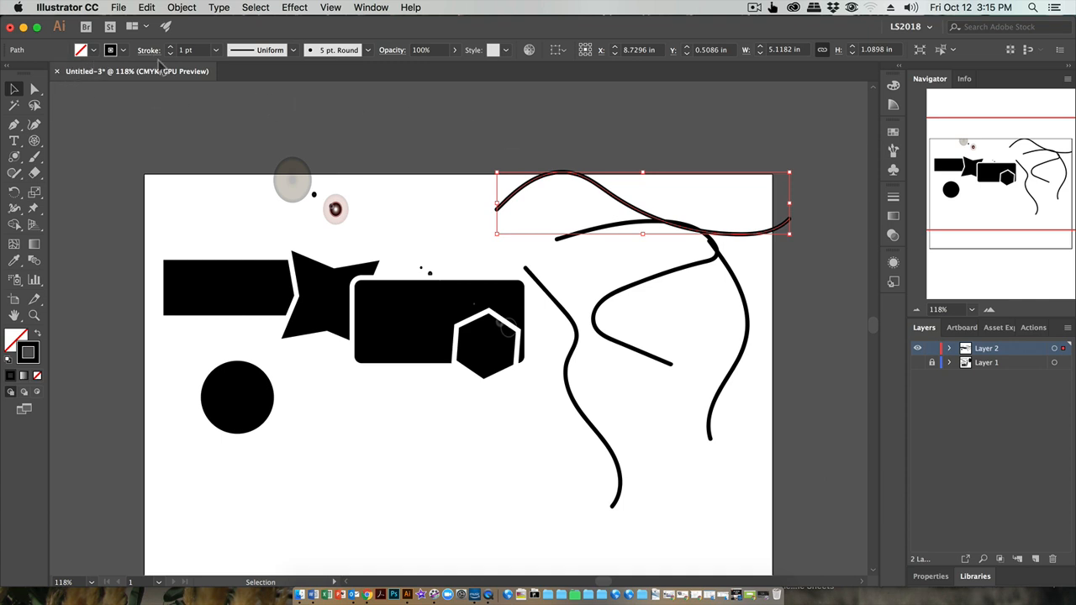
left_click(34, 157)
mouse_move(88, 191)
left_mouse_down()
mouse_move(176, 185)
mouse_move(131, 131)
left_mouse_up()
- Try a red fill color for new brush strokes and reset the fill to None
left_click(93, 50)
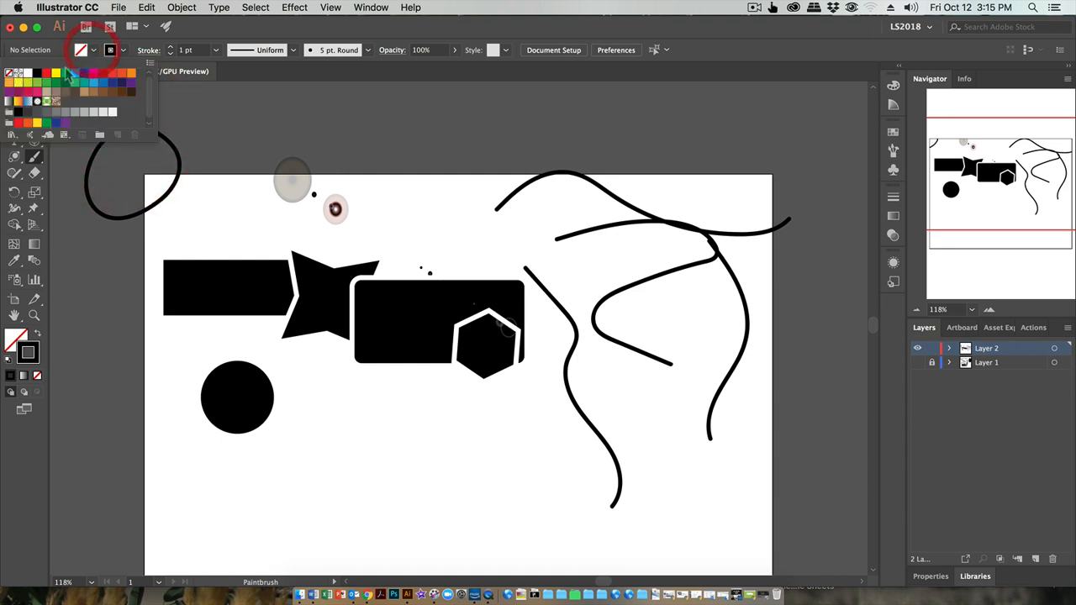
left_click(46, 74)
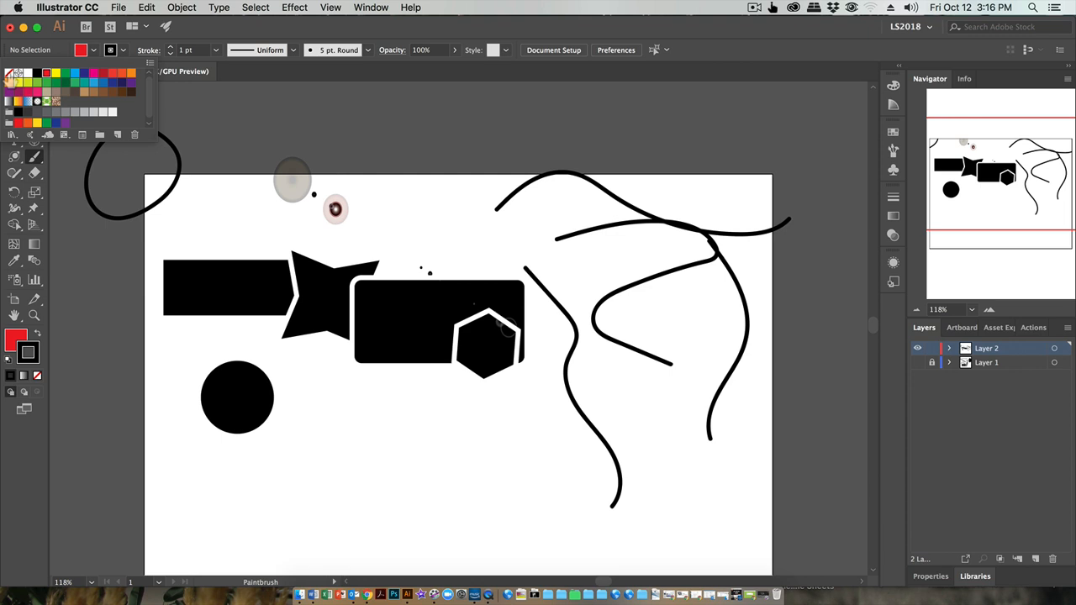
left_click(9, 75)
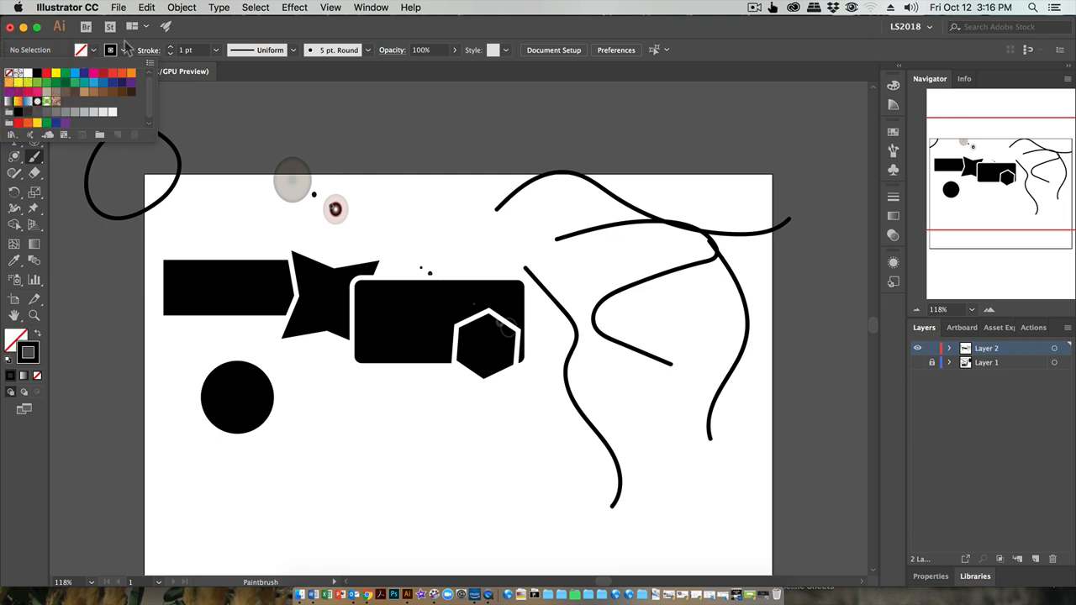
left_click(123, 50)
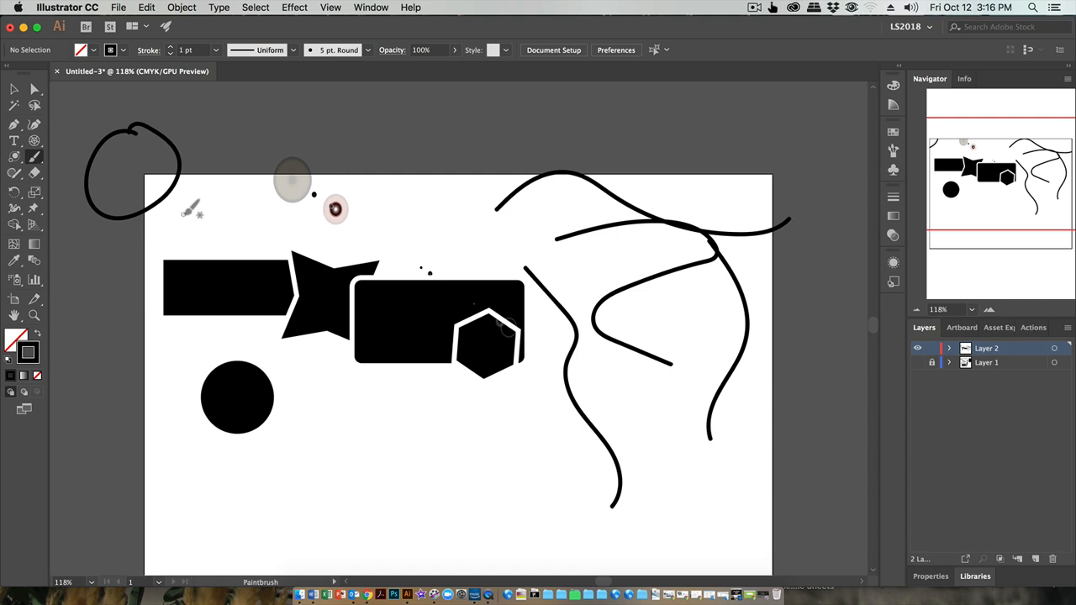
- Select the hand-painted circle at the artboard's corner and set its stroke weight to 3 pt
left_click(14, 89)
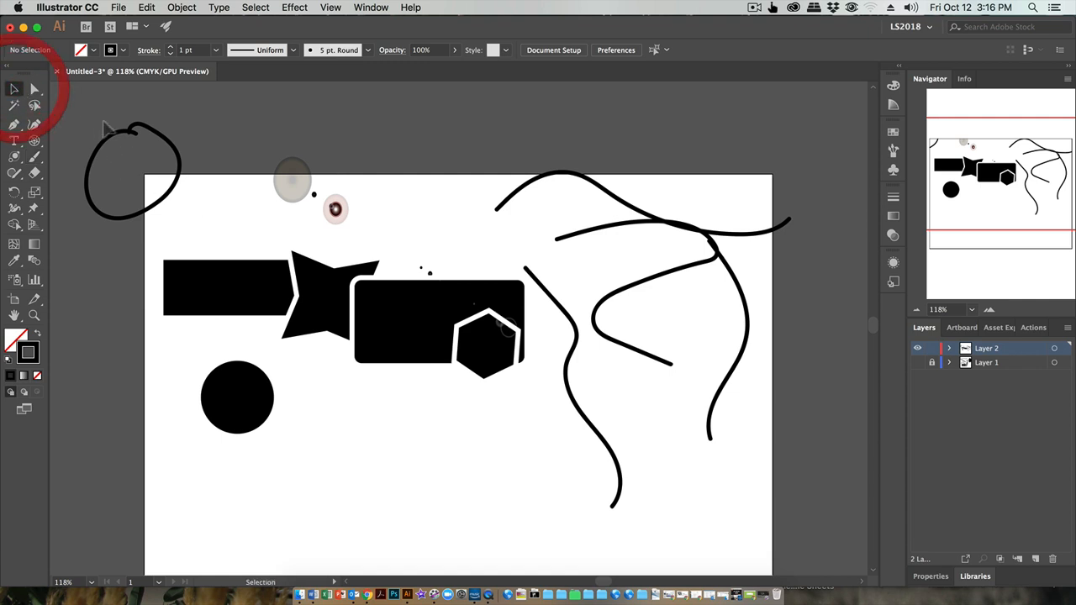
left_click(137, 136)
left_click(134, 131)
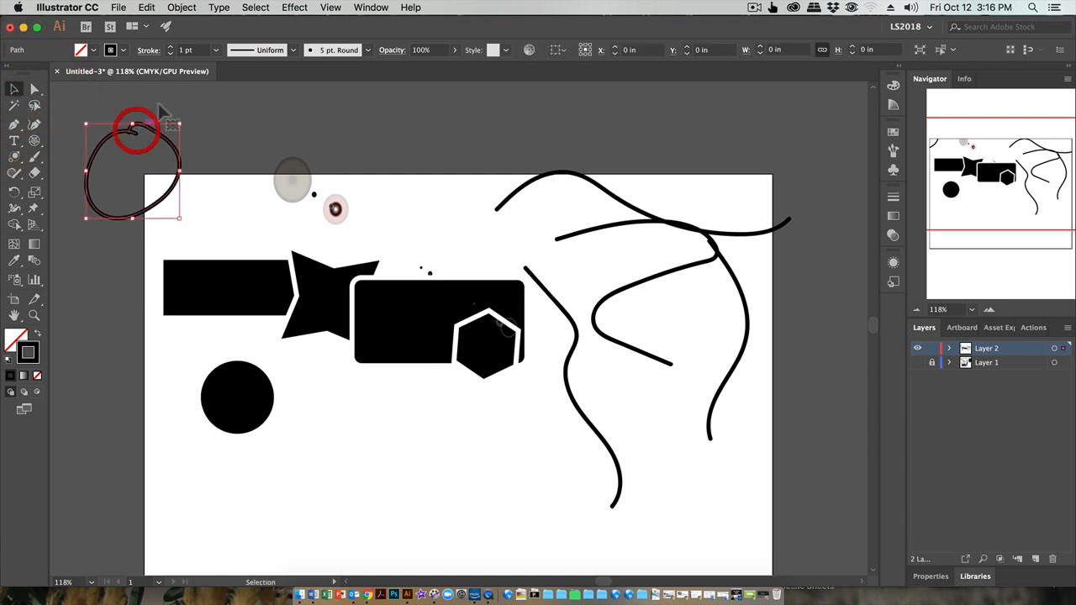
left_click(170, 48)
left_click(170, 48)
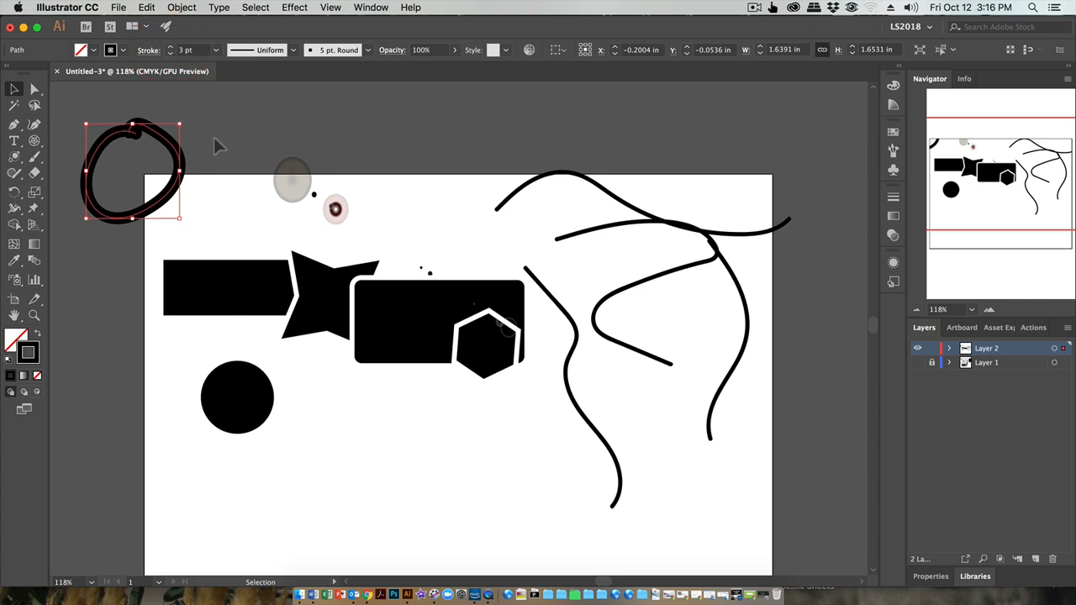
- Apply the first lens-shaped variable width profile to the hand-painted circle and deselect it
left_click(292, 50)
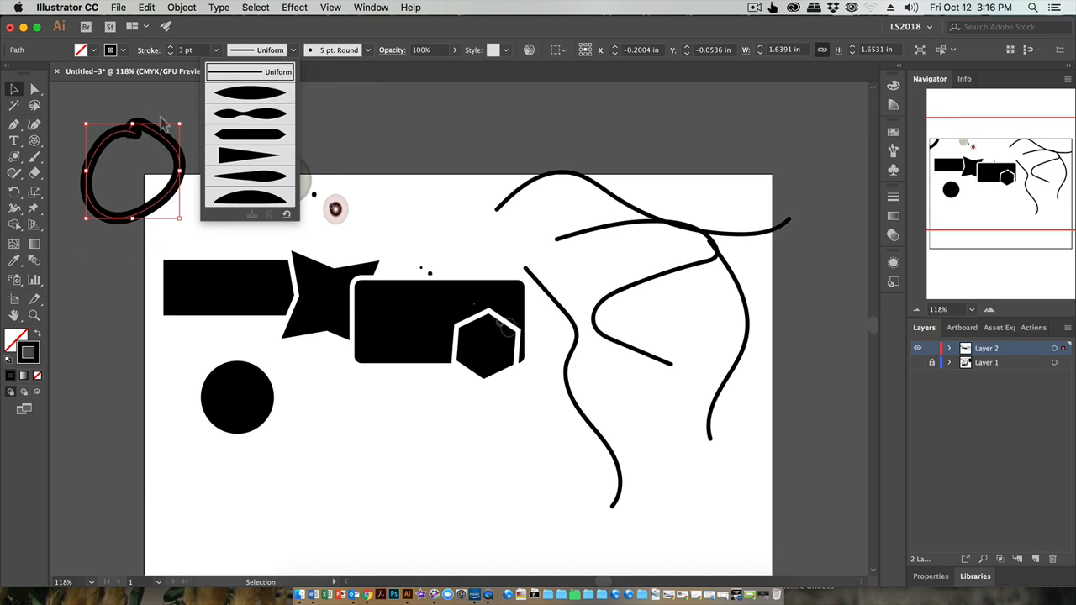
left_click(244, 97)
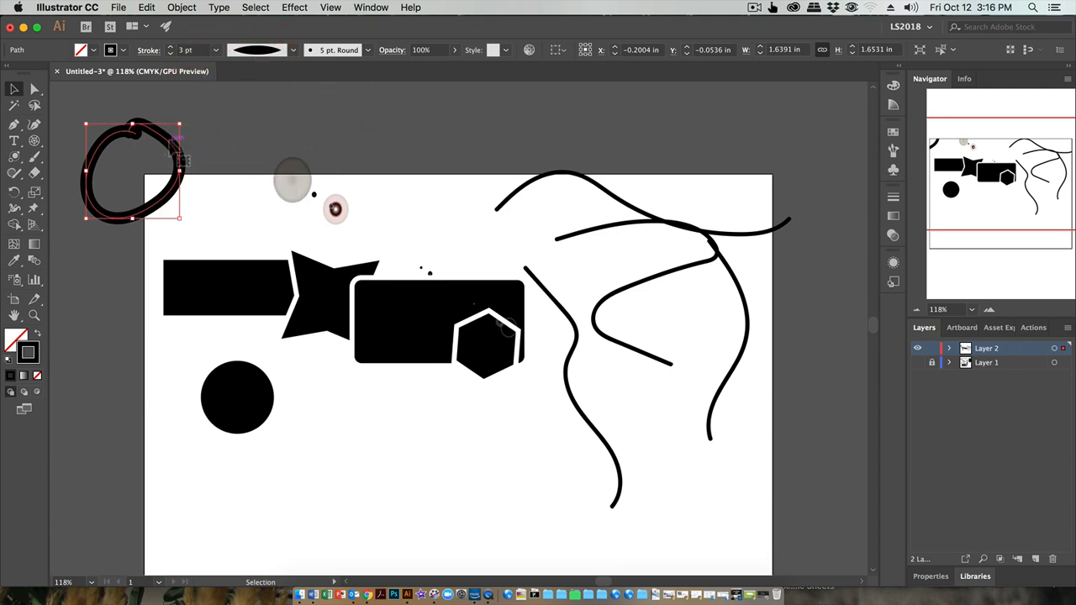
left_click(222, 122)
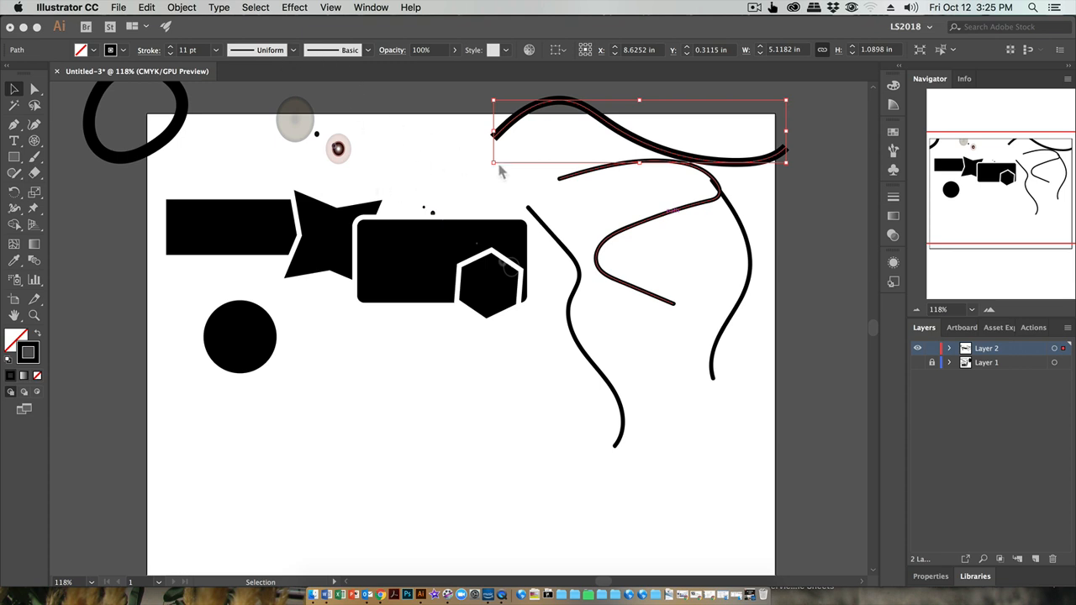
- Review the width profiles and brush definitions for the uppermost wavy stroke and choose the Basic brush
left_click(795, 212)
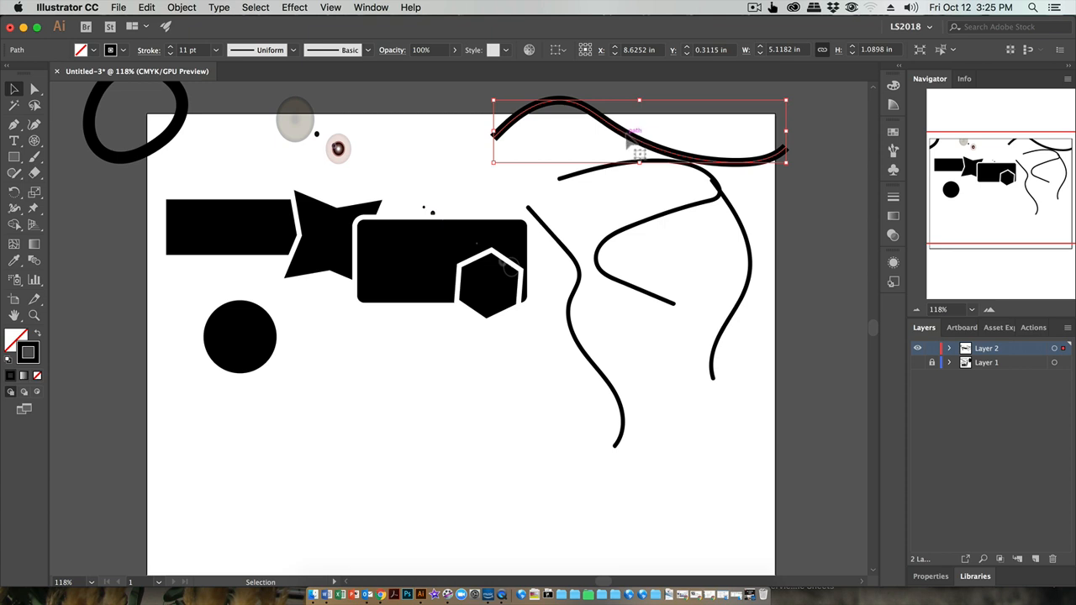
left_click(293, 50)
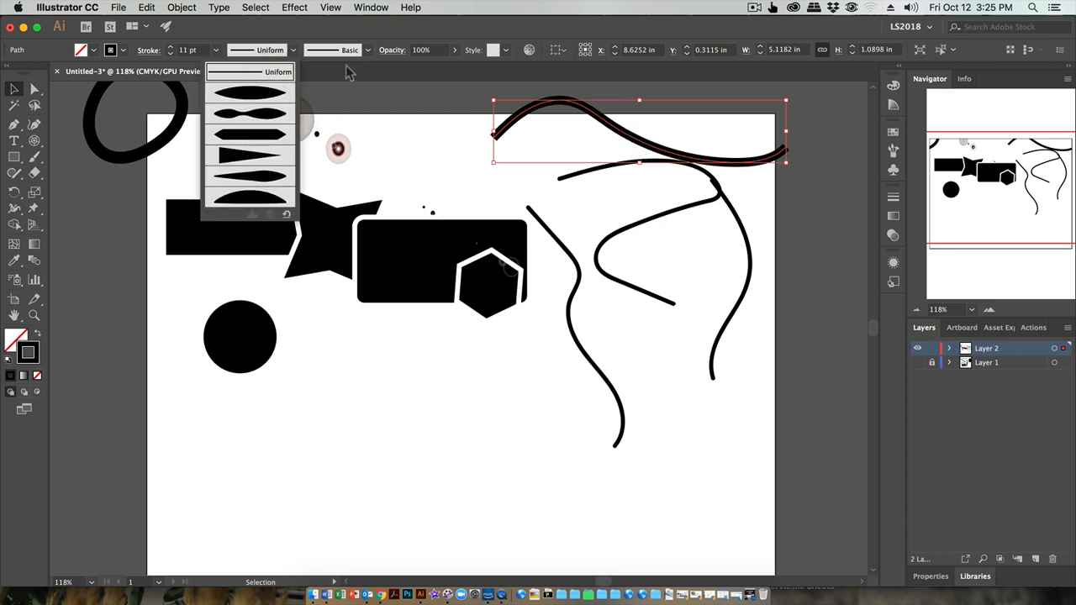
left_click(367, 51)
left_click(367, 51)
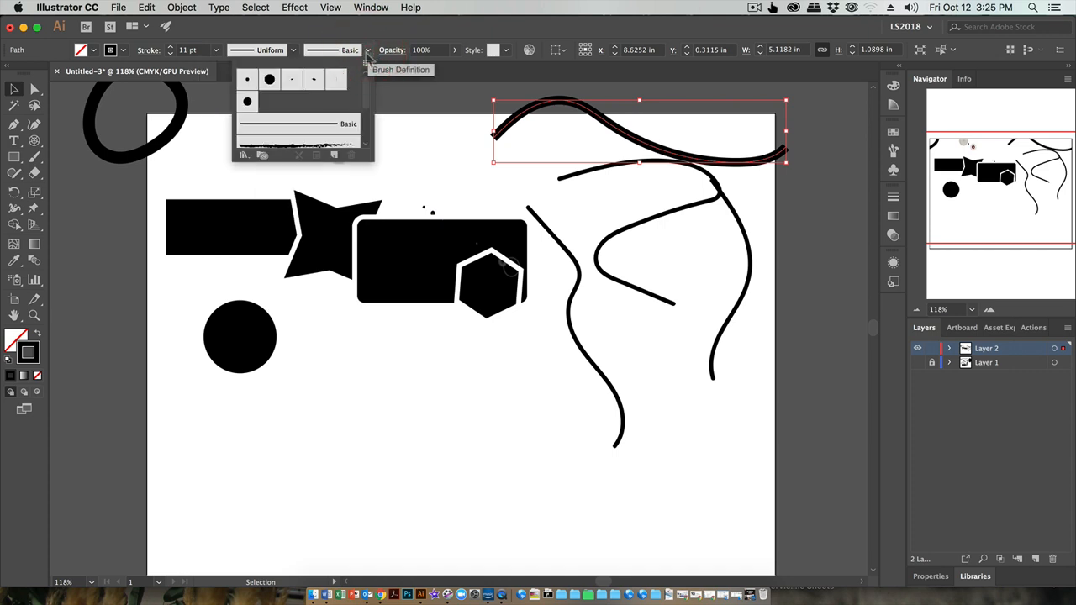
left_click(325, 128)
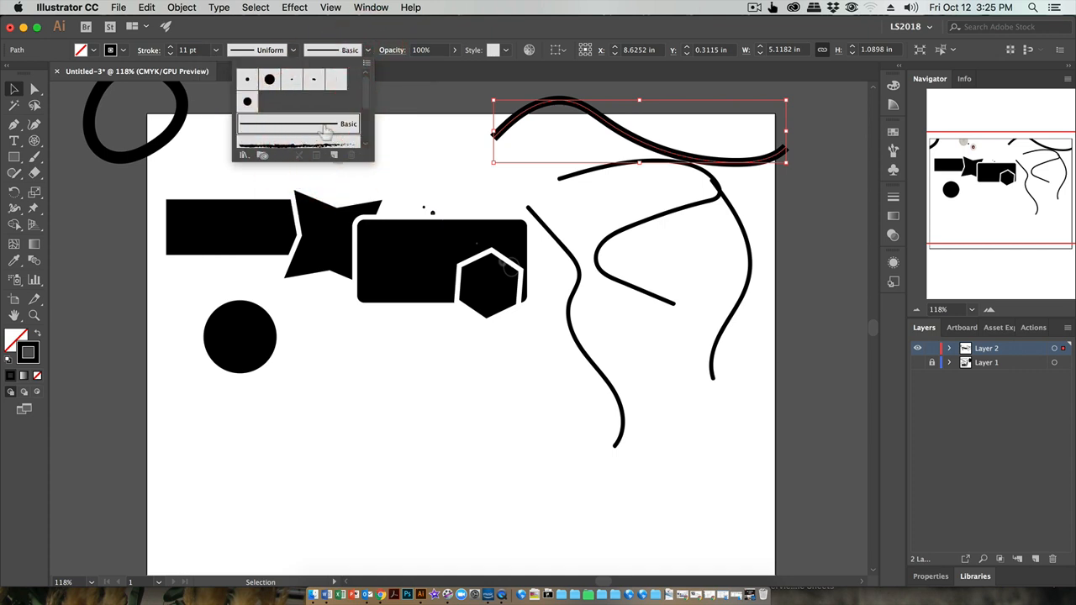
left_click(337, 147)
- Give the uppermost wavy stroke the first lens-shaped width profile and set its stroke weight to 4 pt
left_click(292, 50)
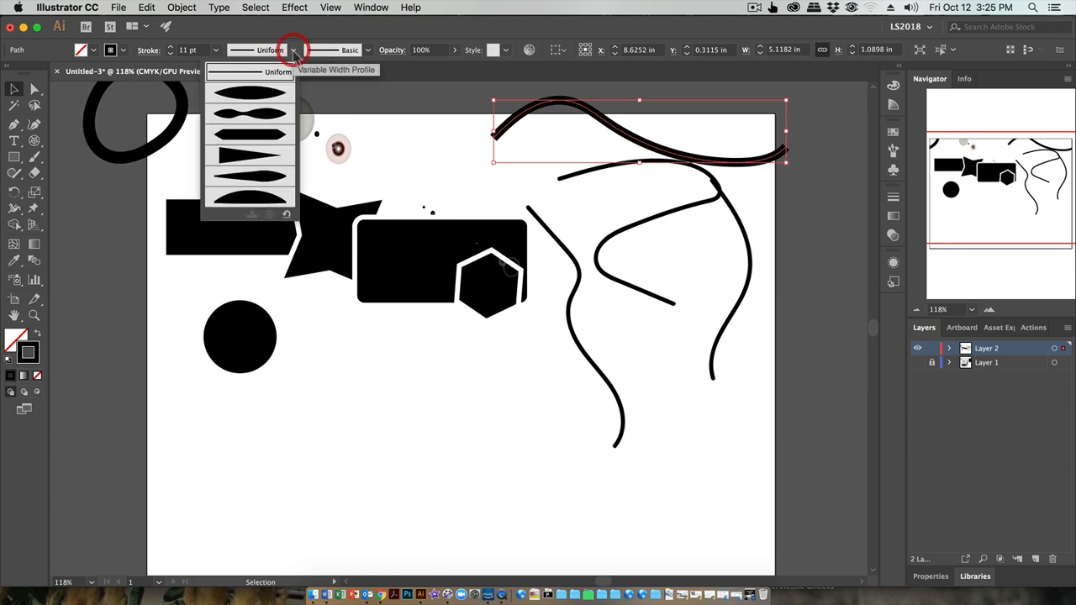
left_click(268, 96)
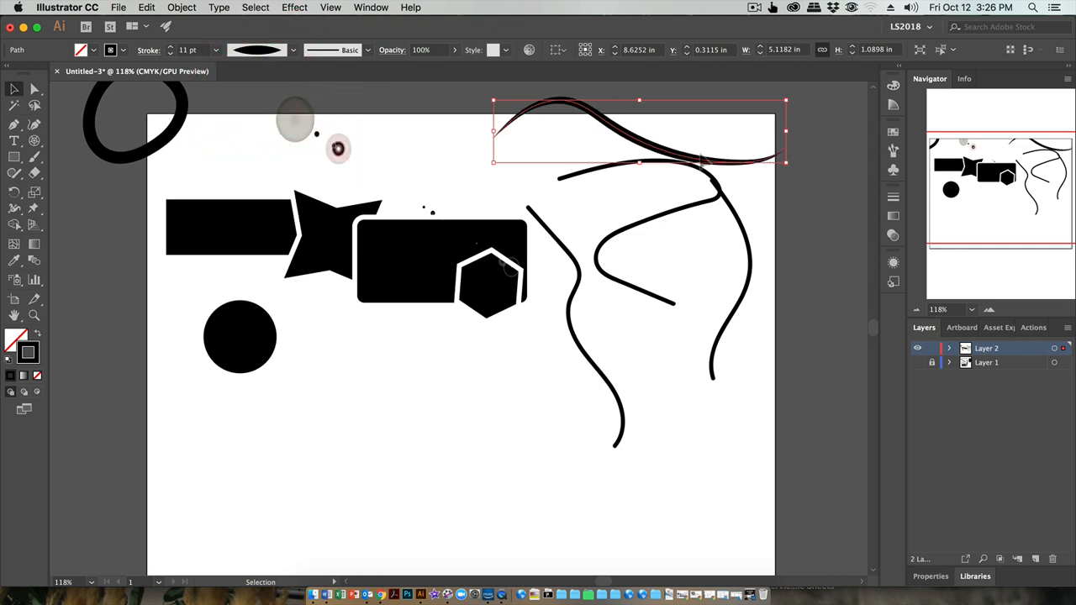
left_click(170, 53)
left_click(169, 53)
left_click(170, 53)
left_click(170, 53)
left_click(169, 53)
left_click(170, 53)
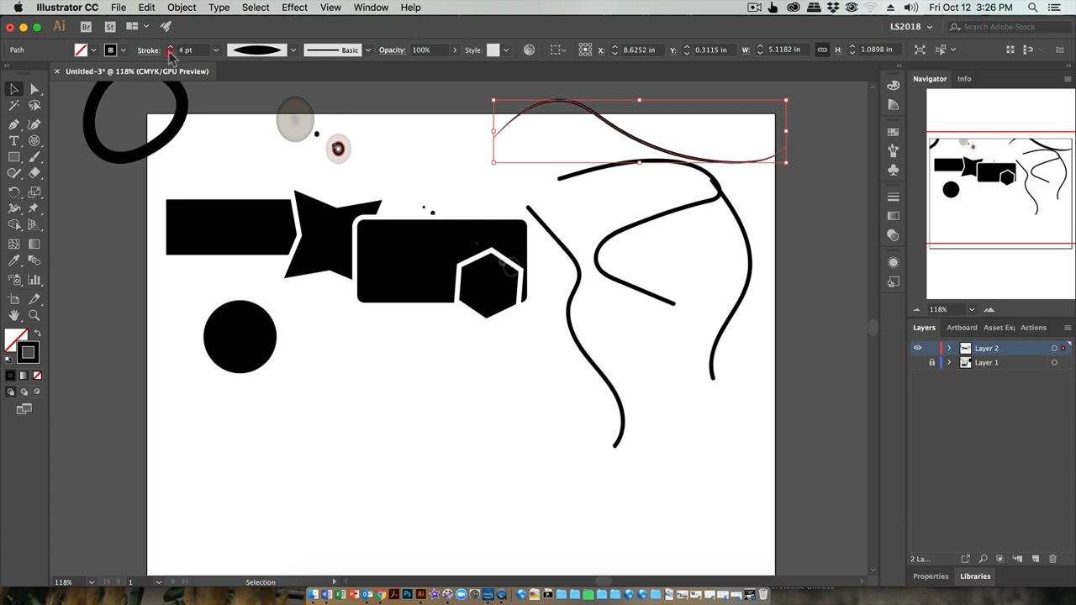
- Set the uppermost wavy stroke's weight to 12 pt
left_click(169, 53)
left_click(169, 53)
left_click(170, 46)
left_click(169, 46)
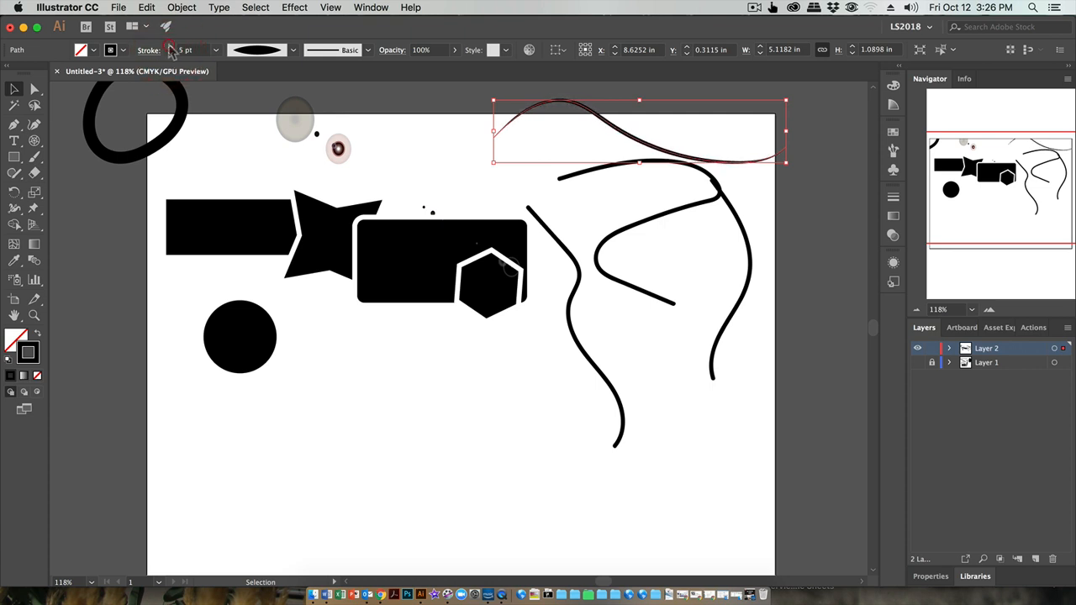
left_click(170, 46)
left_click(170, 46)
left_click(170, 47)
left_click(170, 47)
left_click(170, 47)
left_click(169, 46)
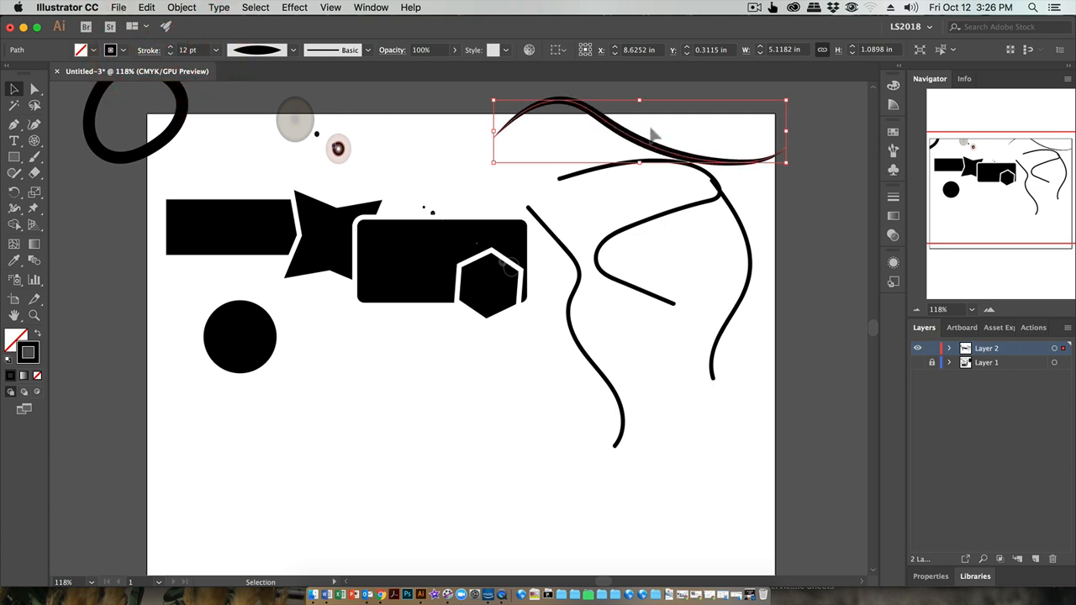
- Move the black shapes, flare and thin painted strokes lower on the artboard, and centre the thick wavy stroke in the space above them
left_click_drag(653, 138, 600, 135)
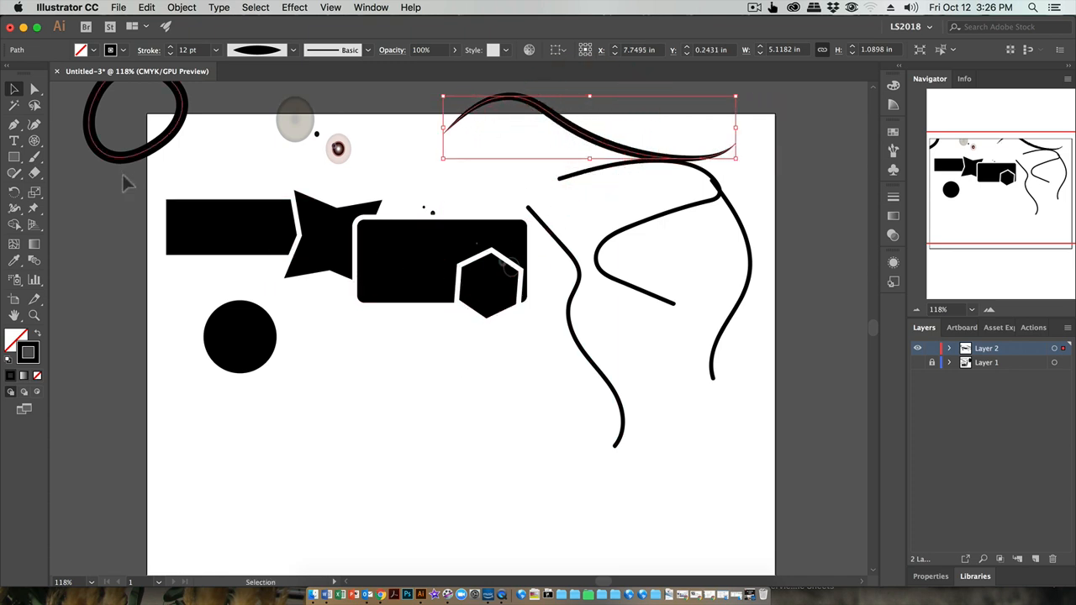
left_click_drag(149, 183, 822, 411)
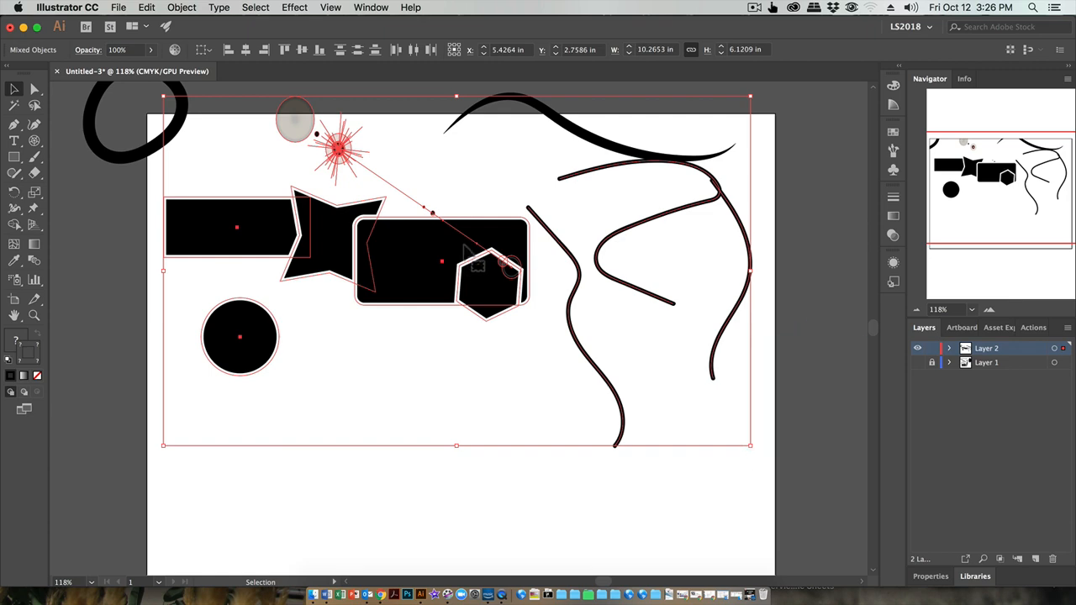
left_click_drag(446, 252, 457, 376)
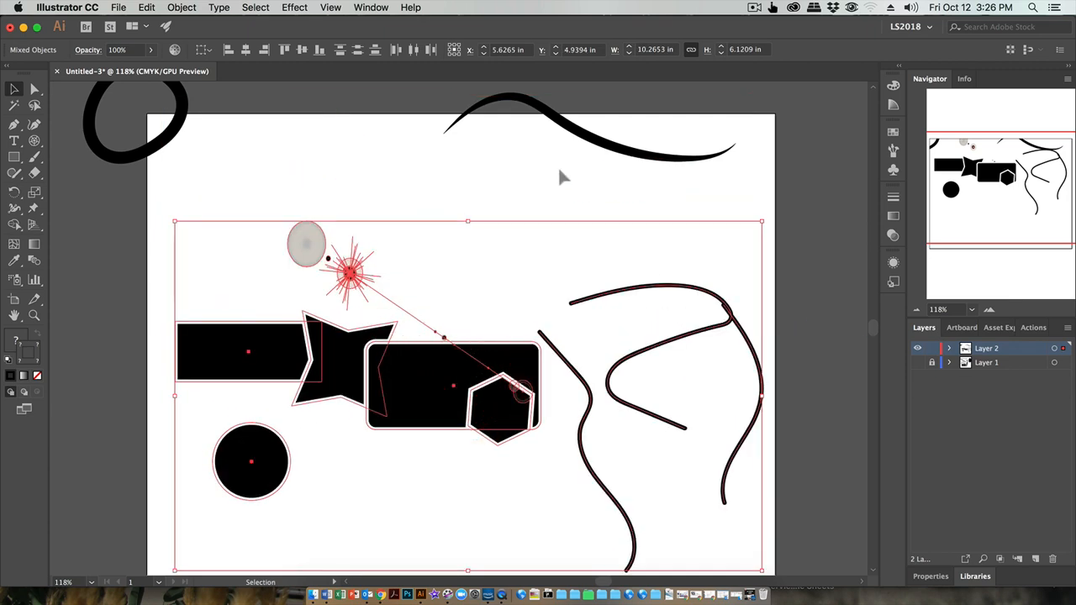
left_click_drag(610, 124, 471, 165)
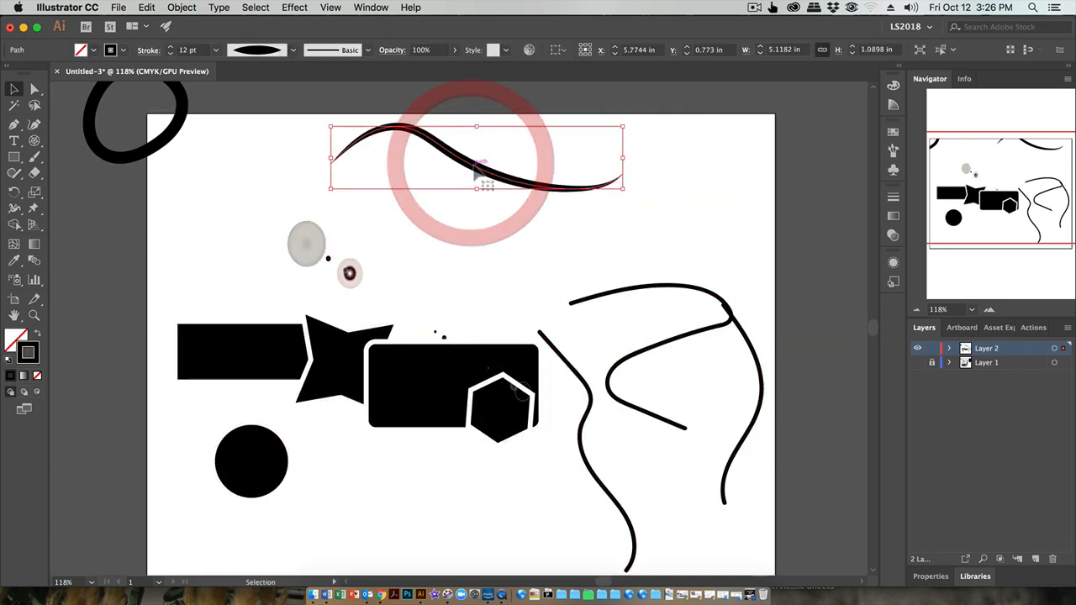
- Try the hexagonal width profile on the thick wavy stroke, apply the triangular thick-to-thin profile instead, and deselect the stroke
left_click(292, 50)
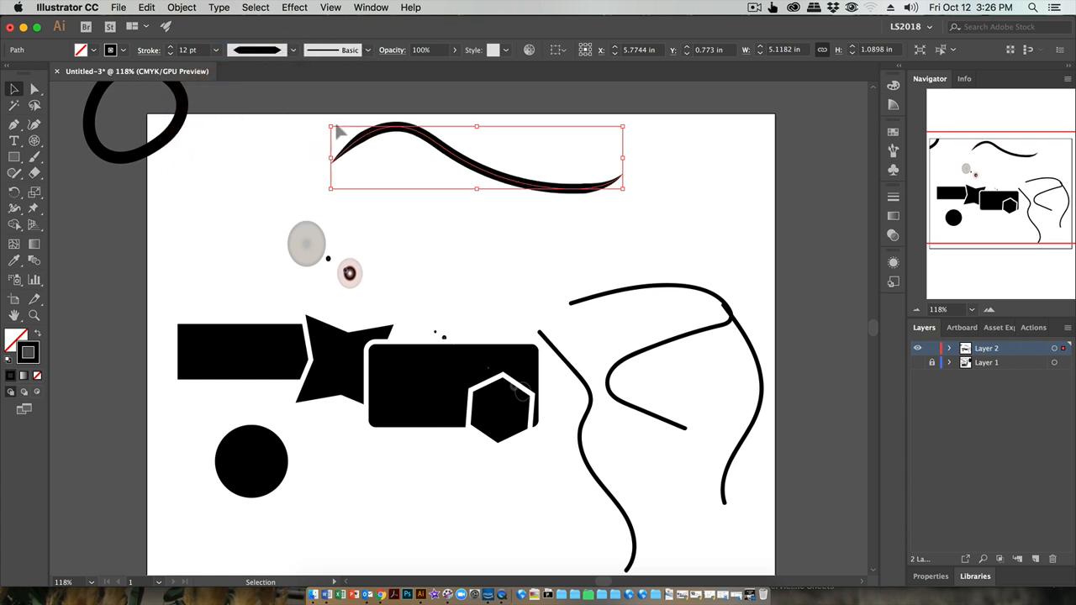
left_click(293, 51)
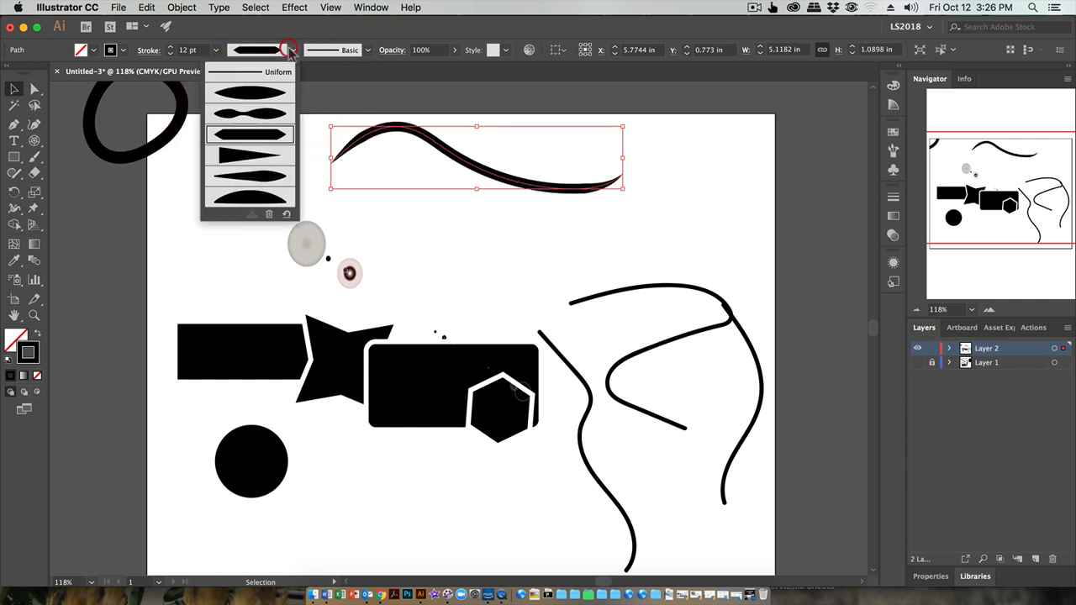
left_click(259, 162)
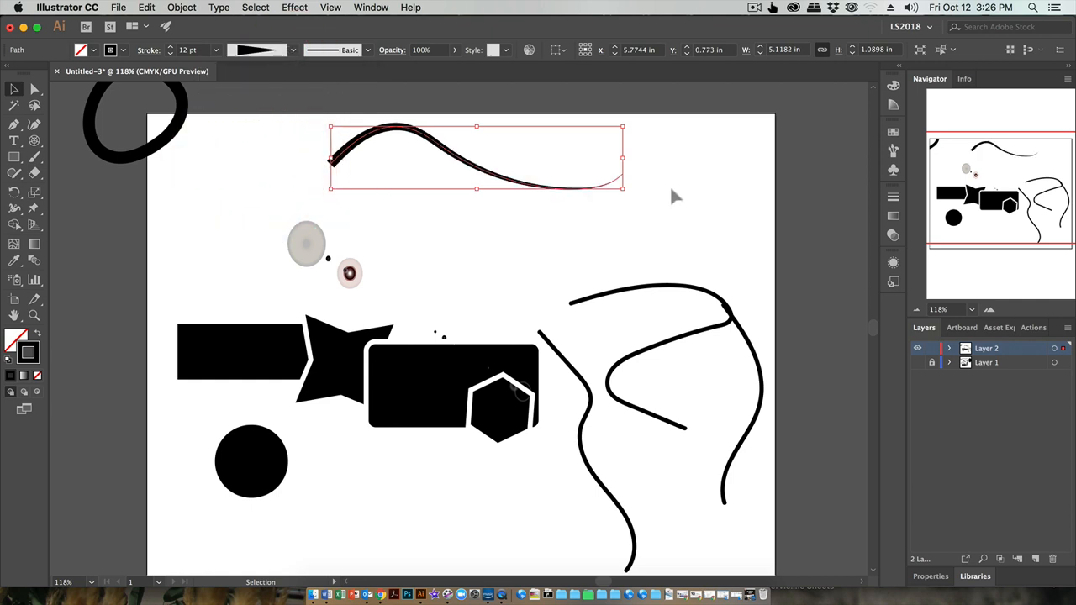
left_click(690, 174)
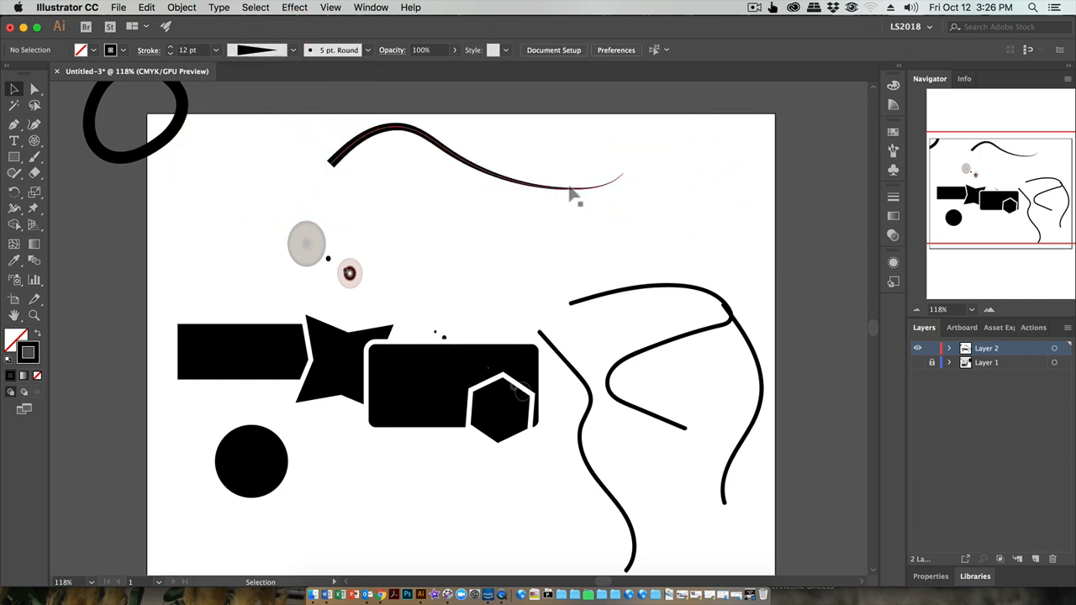
- Select the wavy stroke above the shapes and apply the rough charcoal art brush definition to it
left_click(434, 143)
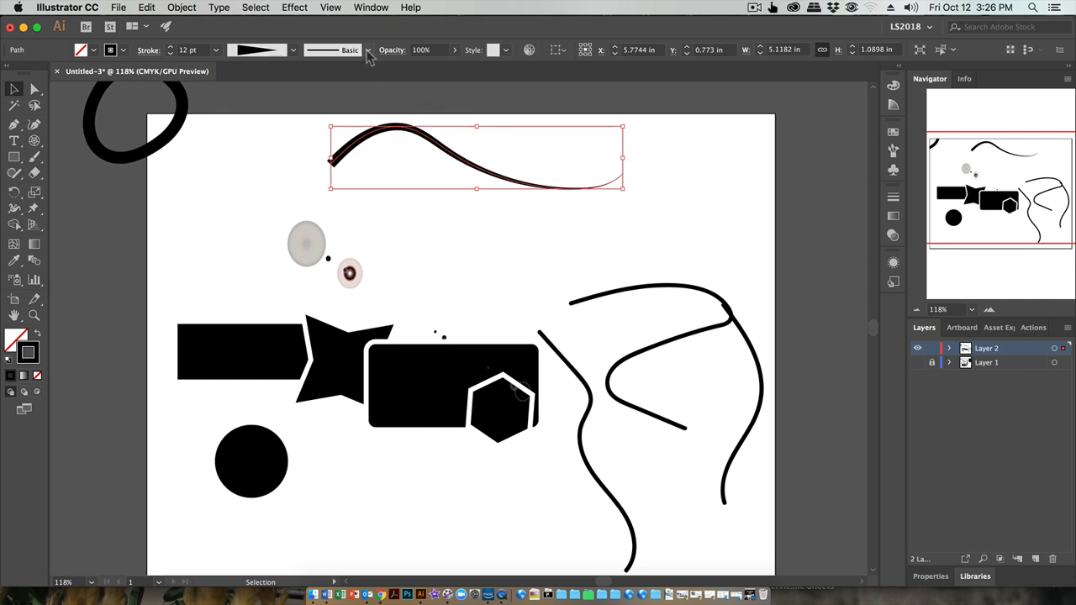
left_click(367, 50)
scroll(366, 114, "down", 2)
scroll(365, 114, "down", 2)
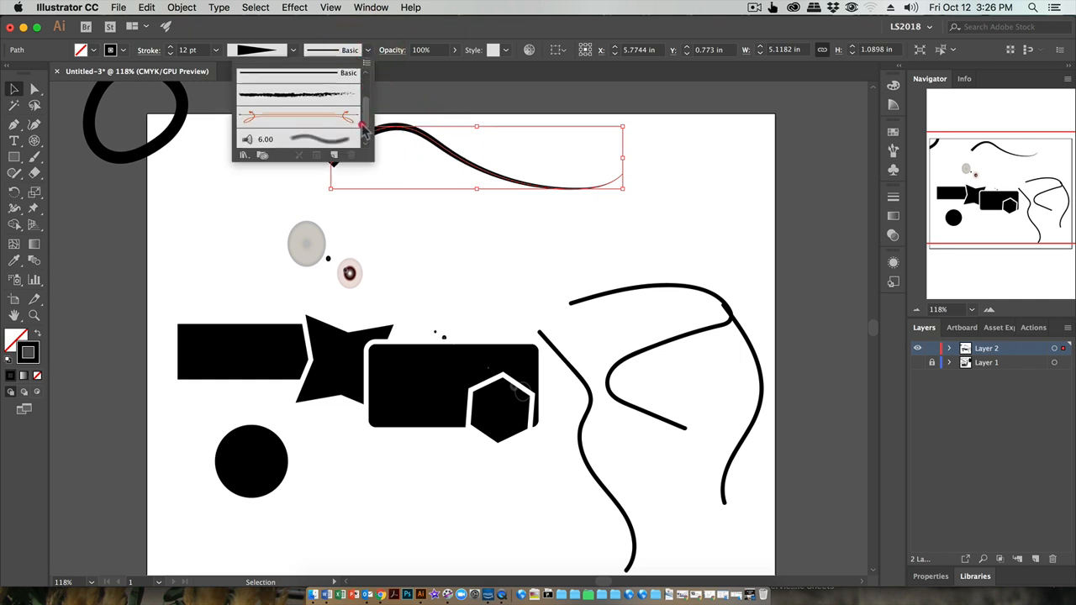
left_click(360, 126)
left_click(334, 87)
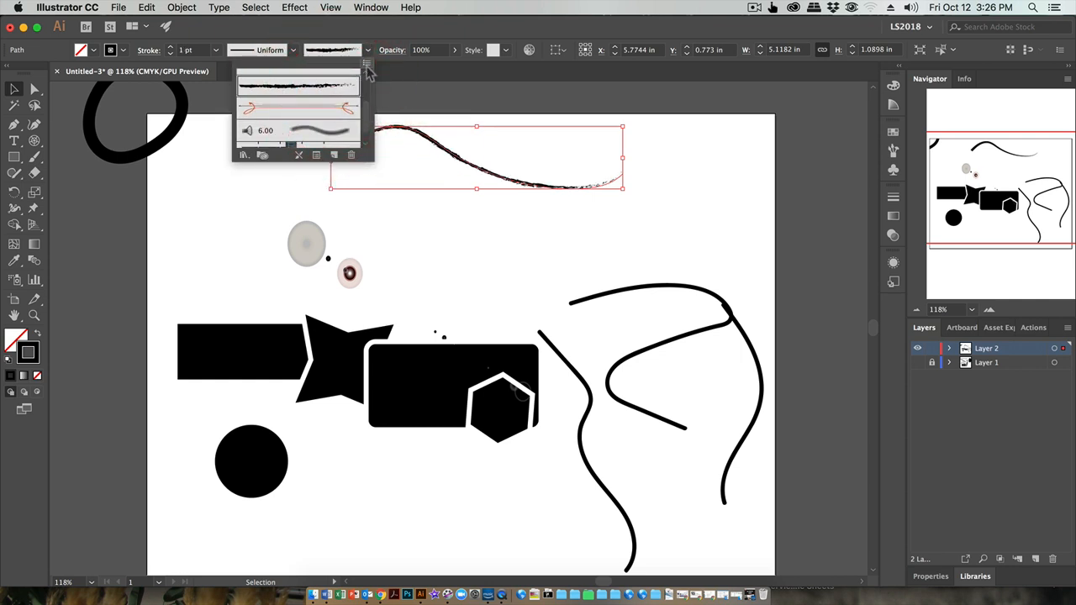
- Open the Arrows_Special brush library, advance to the Pattern Arrows library, and place its panel beside the wavy stroke
left_click(367, 66)
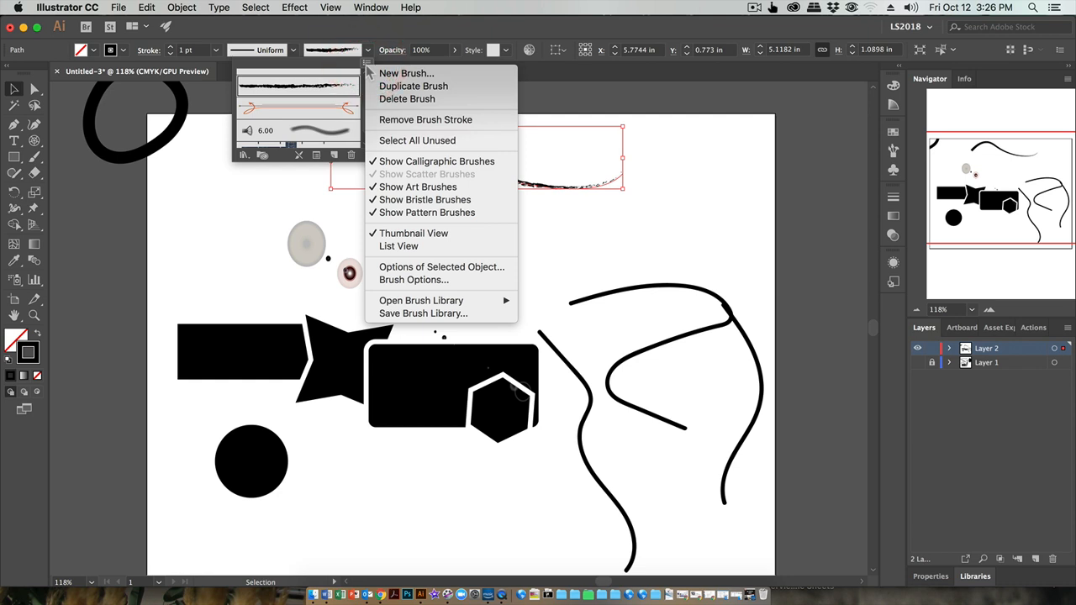
mouse_move(423, 304)
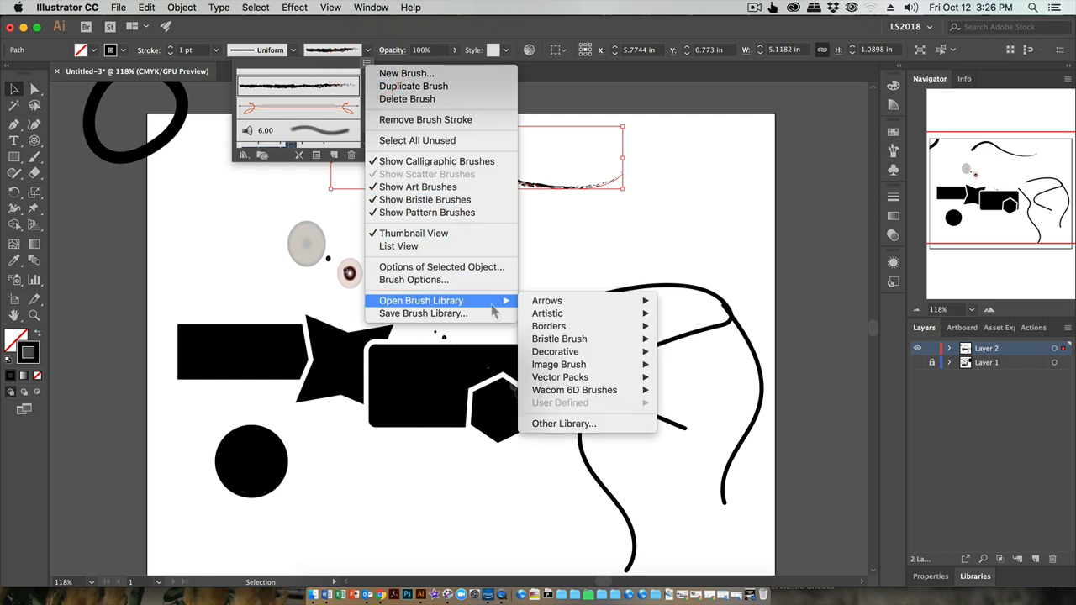
mouse_move(604, 308)
left_click(679, 303)
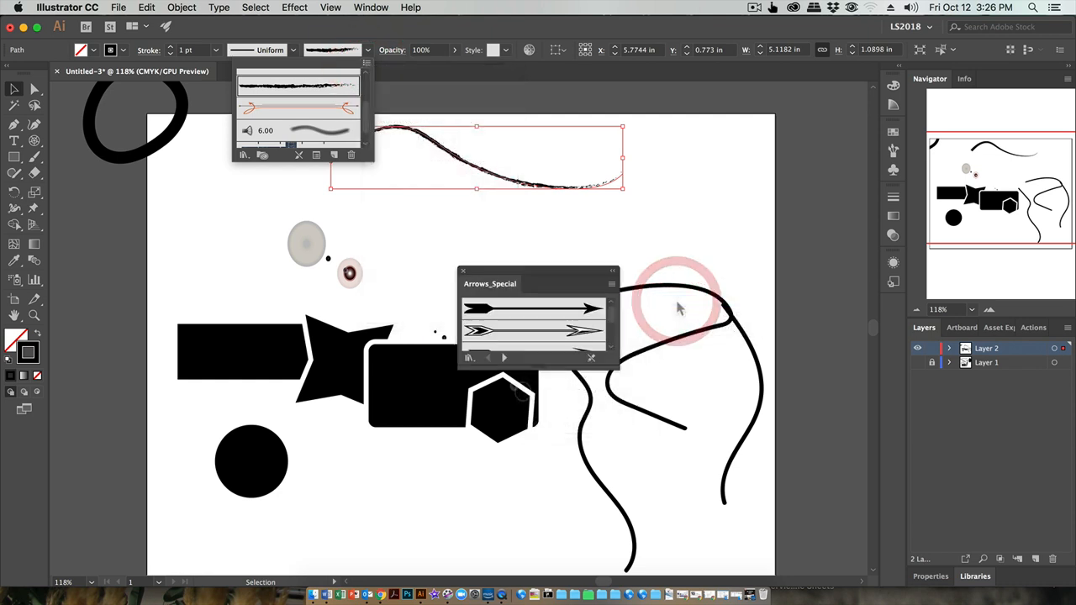
left_click(505, 358)
left_click(505, 358)
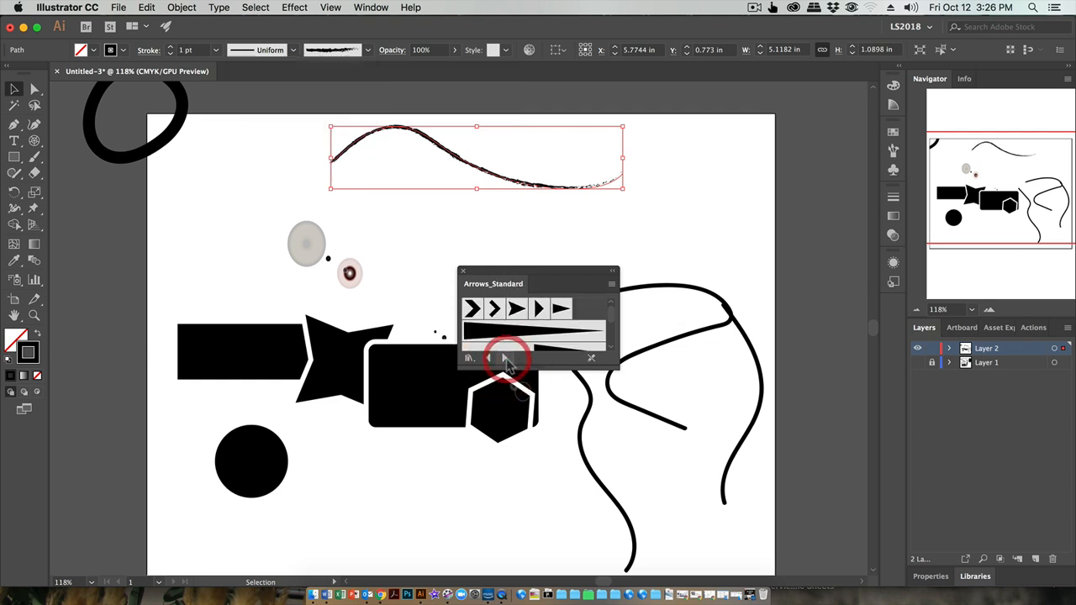
left_click_drag(521, 277, 764, 131)
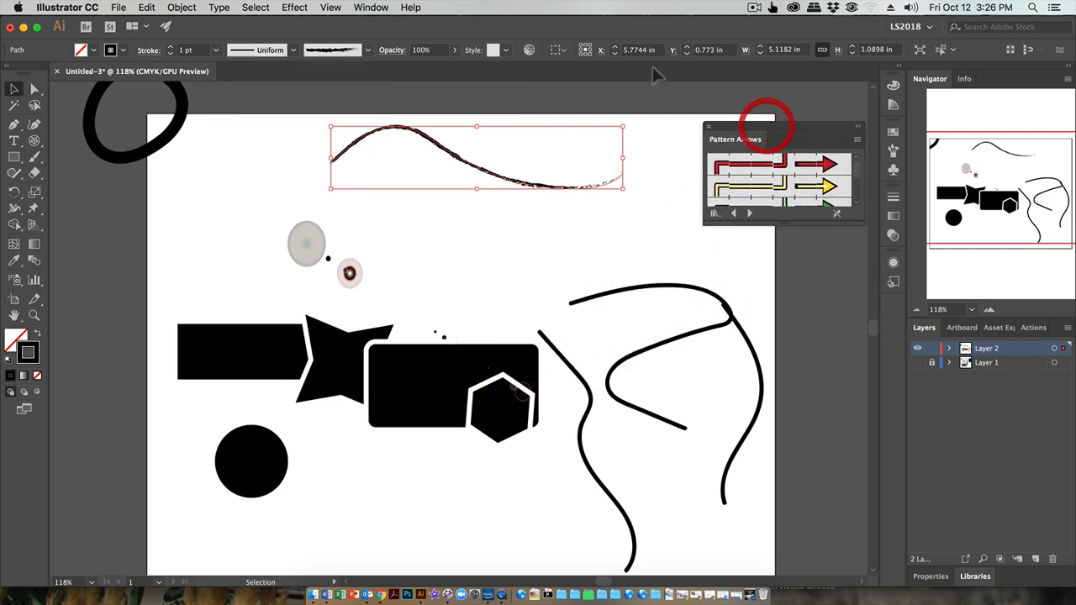
- Reopen the Arrows_Special brush library, advance to Pattern Arrows, and apply the red arrow brush to the wavy stroke
left_click(370, 7)
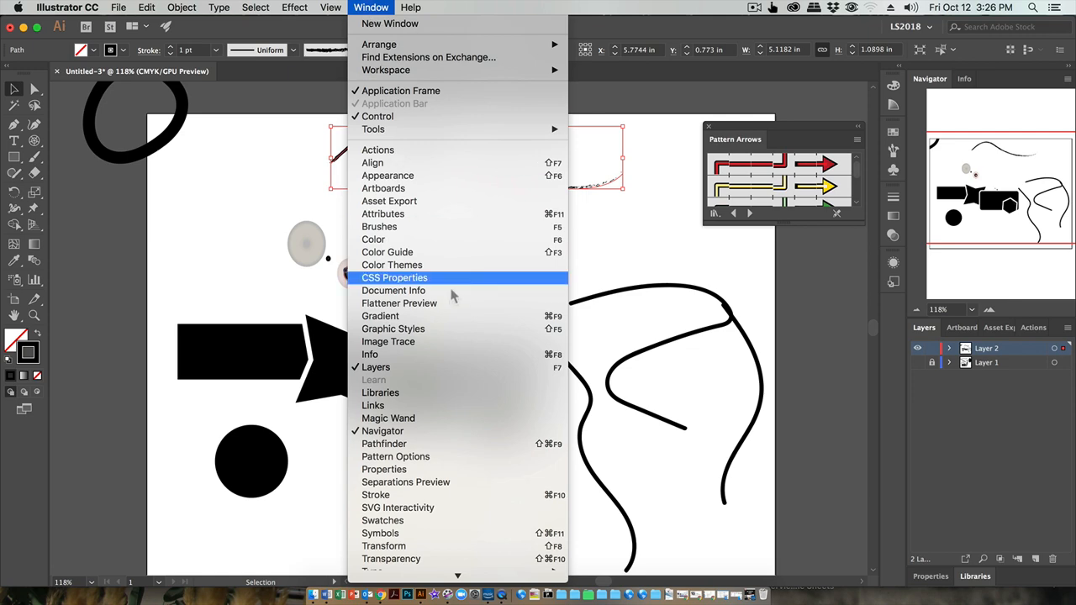
scroll(404, 458, "down", 3)
mouse_move(429, 516)
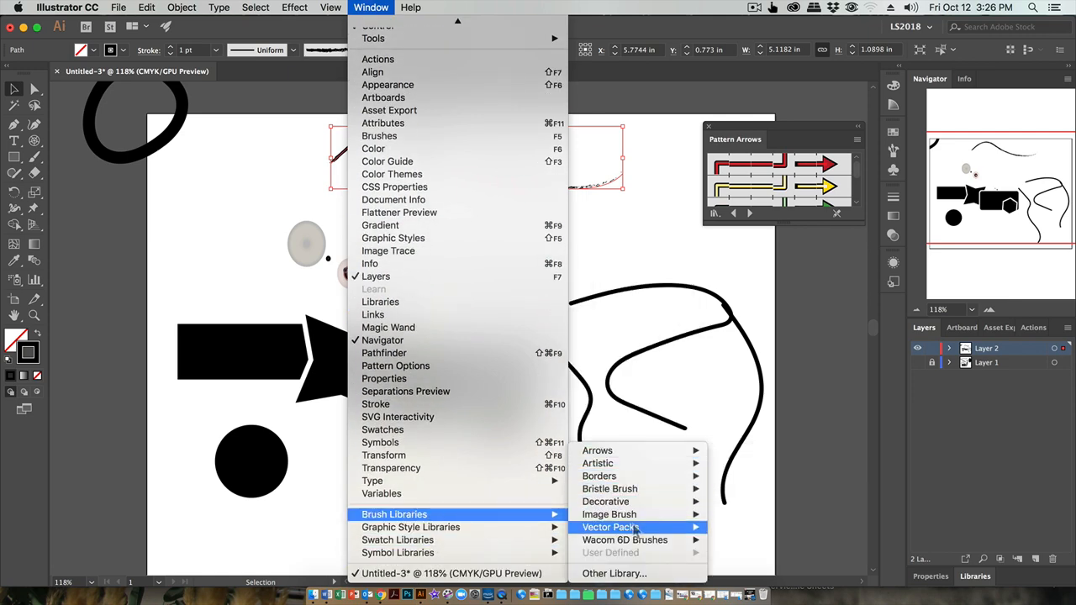
mouse_move(599, 451)
left_click(752, 448)
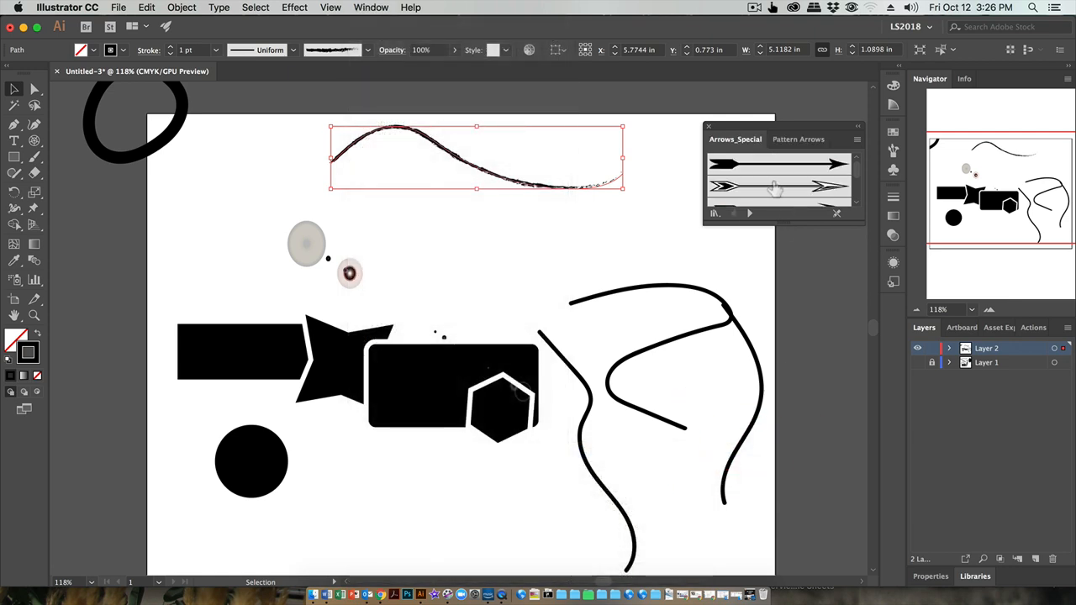
left_click(750, 214)
left_click(750, 213)
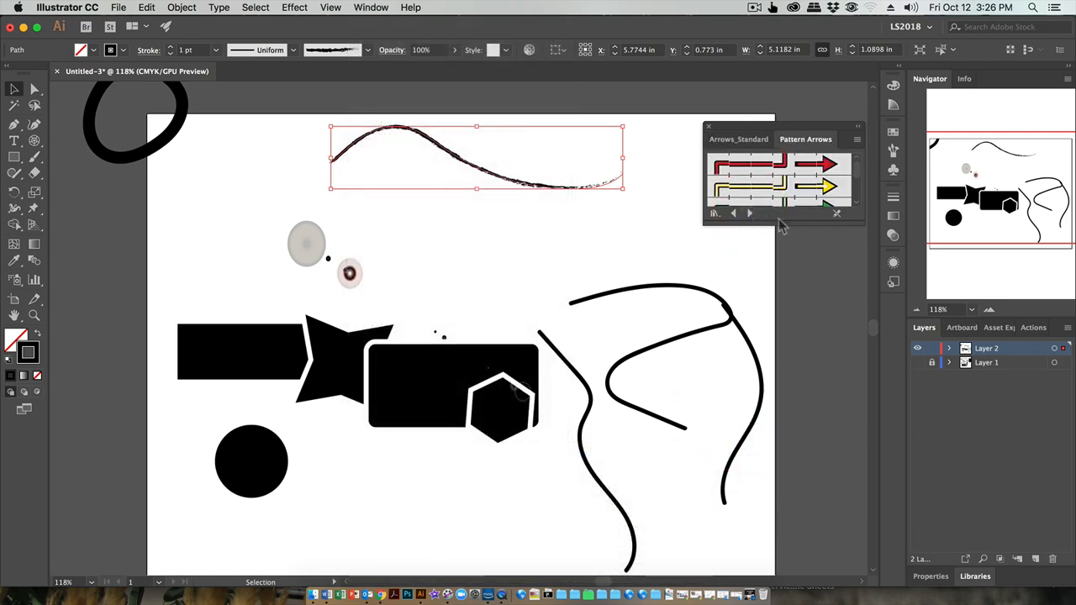
left_click(752, 165)
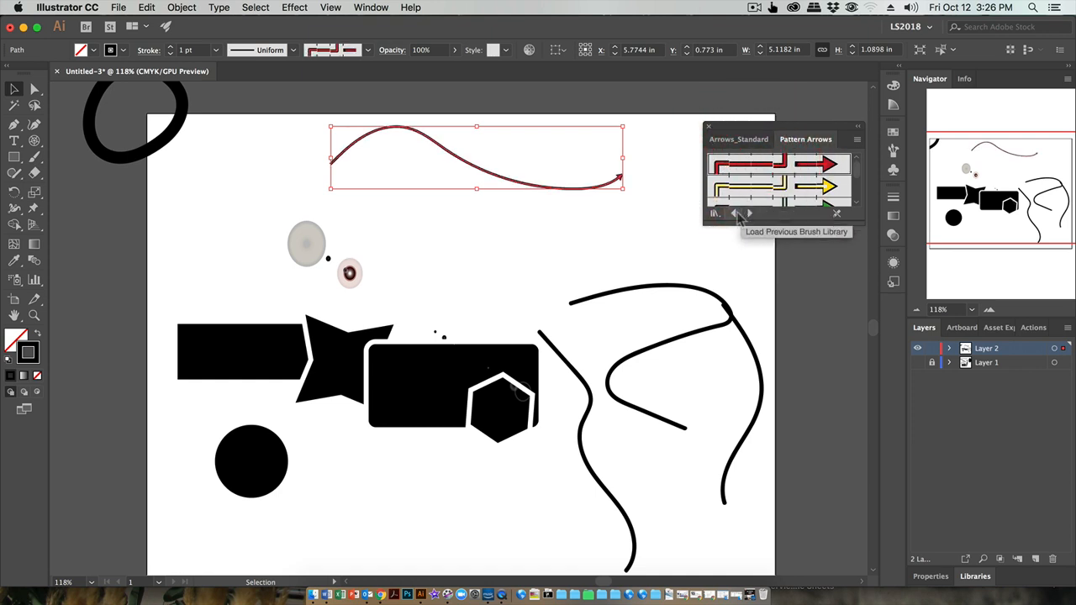
- Load the Artistic_Calligraphic library, apply the 50 pt. Flat brush to the wavy stroke, and enlarge the library panel to show more brushes
left_click(738, 215)
left_click(761, 186)
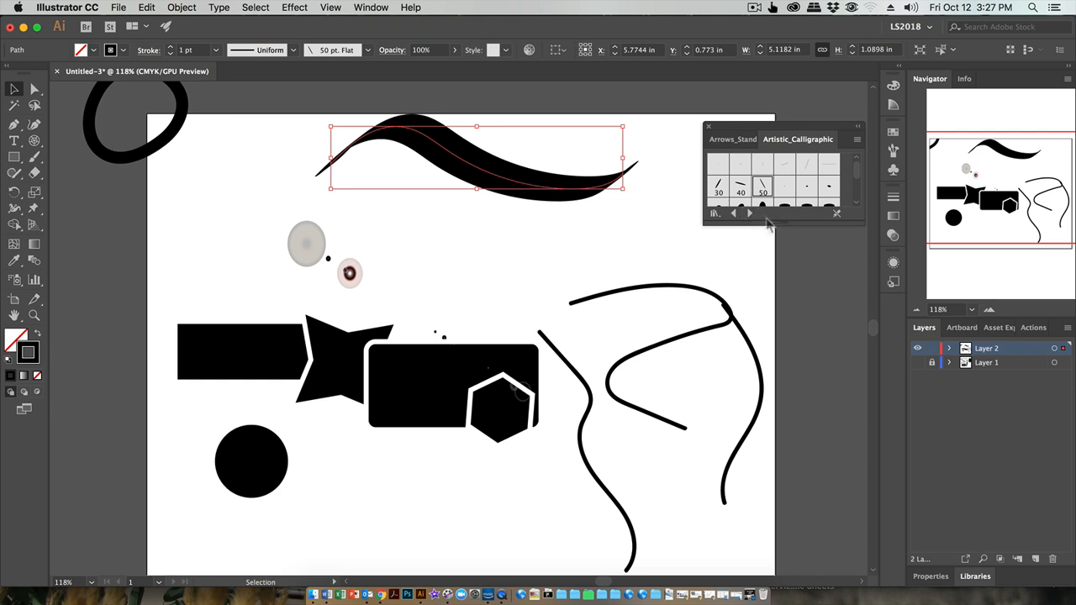
left_click_drag(780, 220, 805, 313)
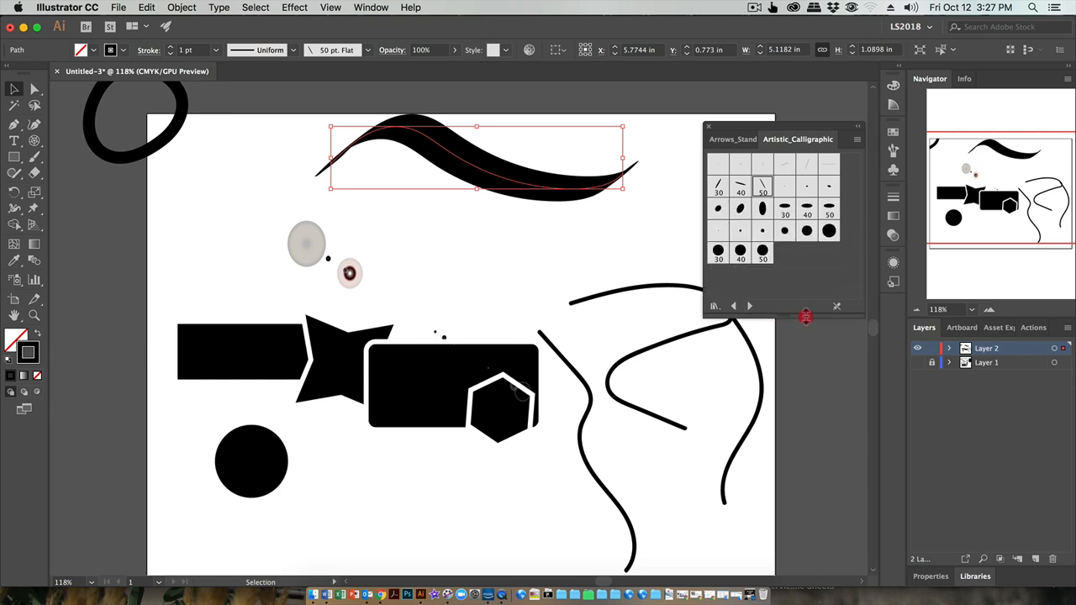
- Load the Artistic_ChalkCharcoalPencil library and try its first scribbled brush and its fourth brush on the wavy stroke
left_click(749, 307)
left_click(756, 163)
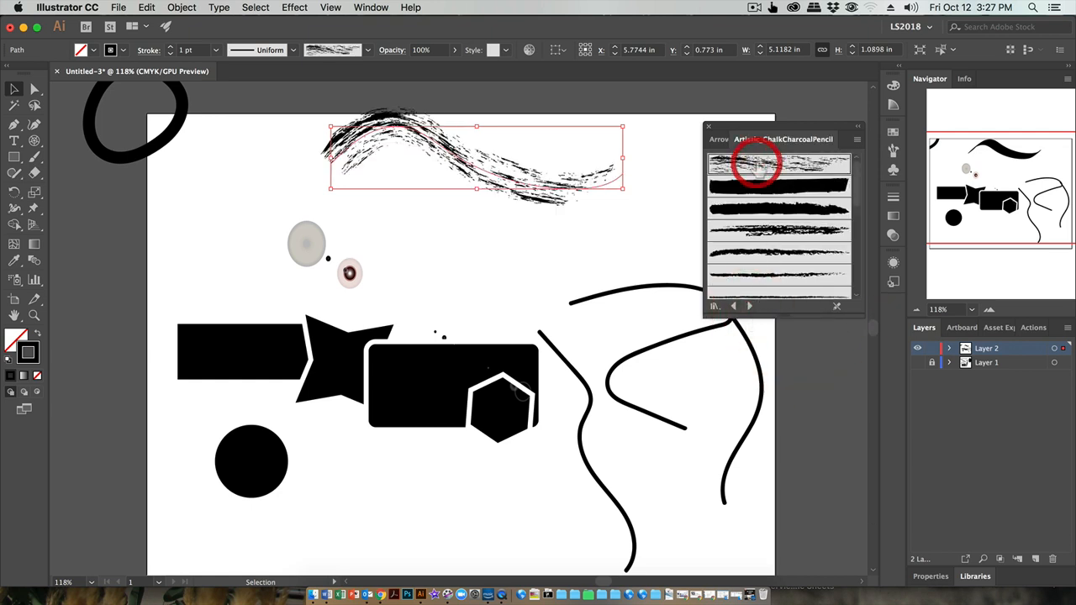
left_click(778, 230)
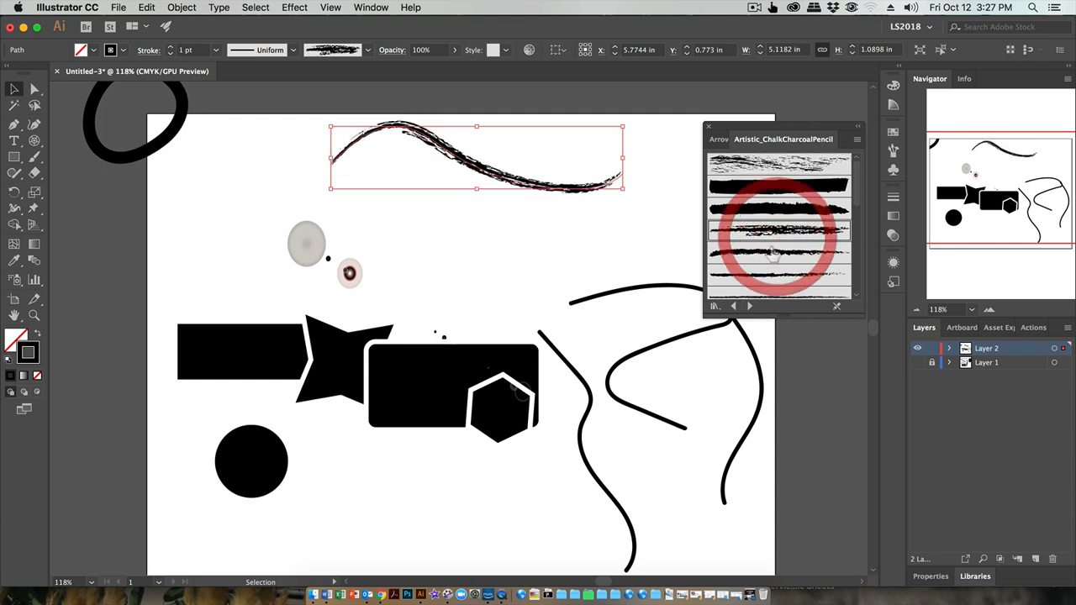
- Advance past Artistic_Ink to the Artistic_Paintbrush library and try its third and fifth brushes on the wavy stroke
left_click(751, 308)
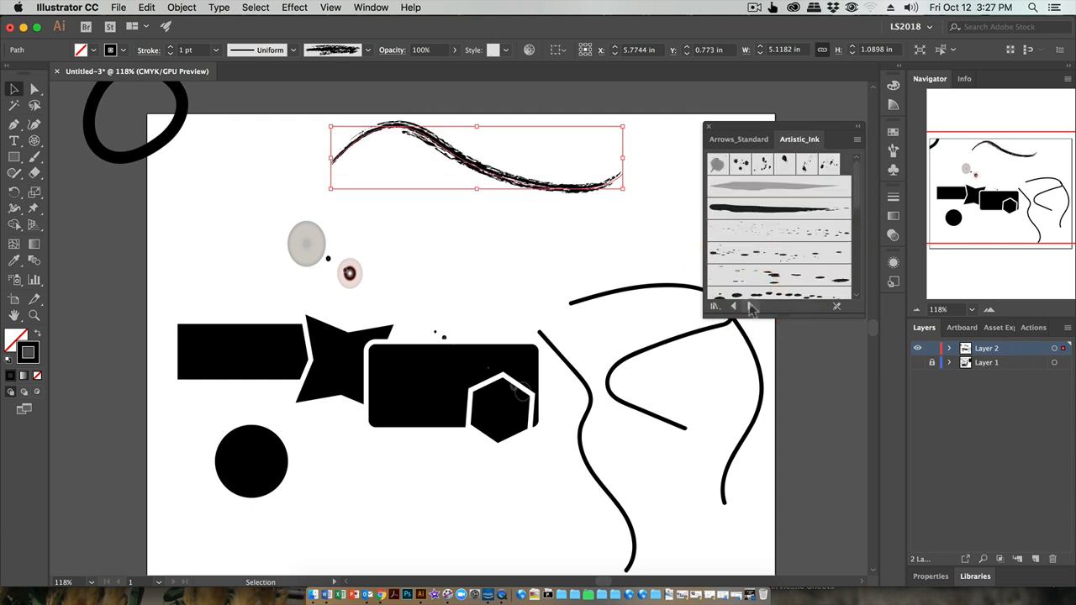
left_click(750, 308)
left_click(768, 208)
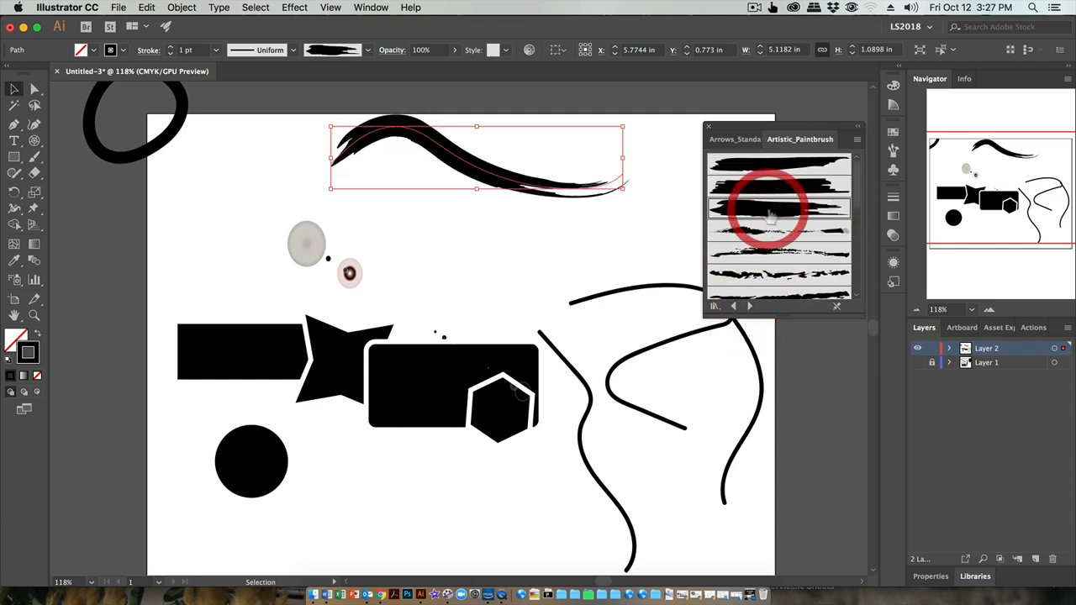
left_click(757, 250)
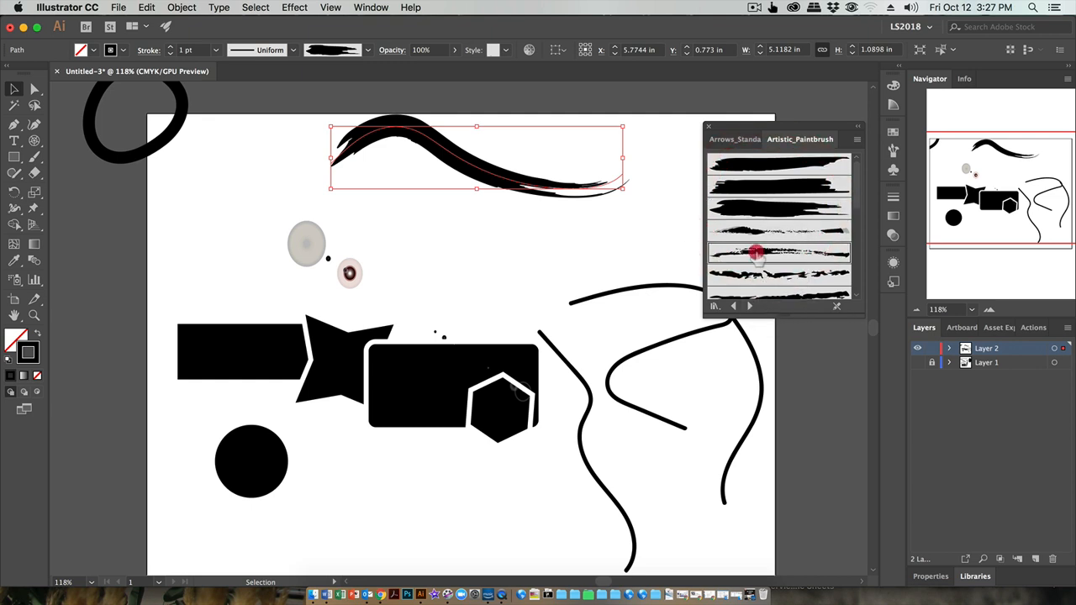
- Load the Artistic_ScrollPen library, apply the fourth listed multi-line brush to the wavy stroke, and close the brush libraries
left_click(748, 308)
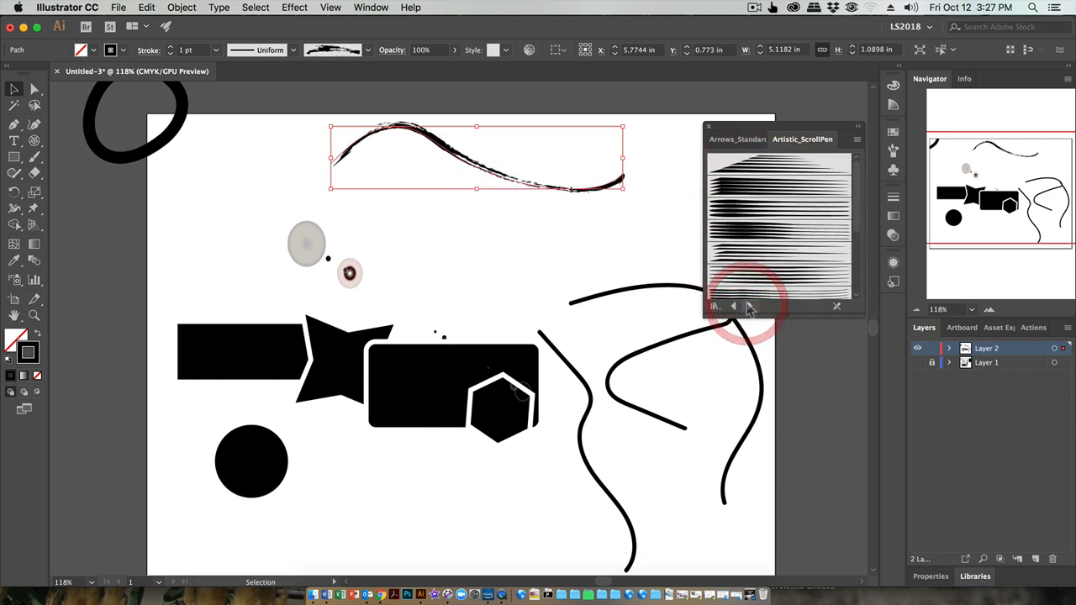
left_click(790, 219)
left_click(794, 241)
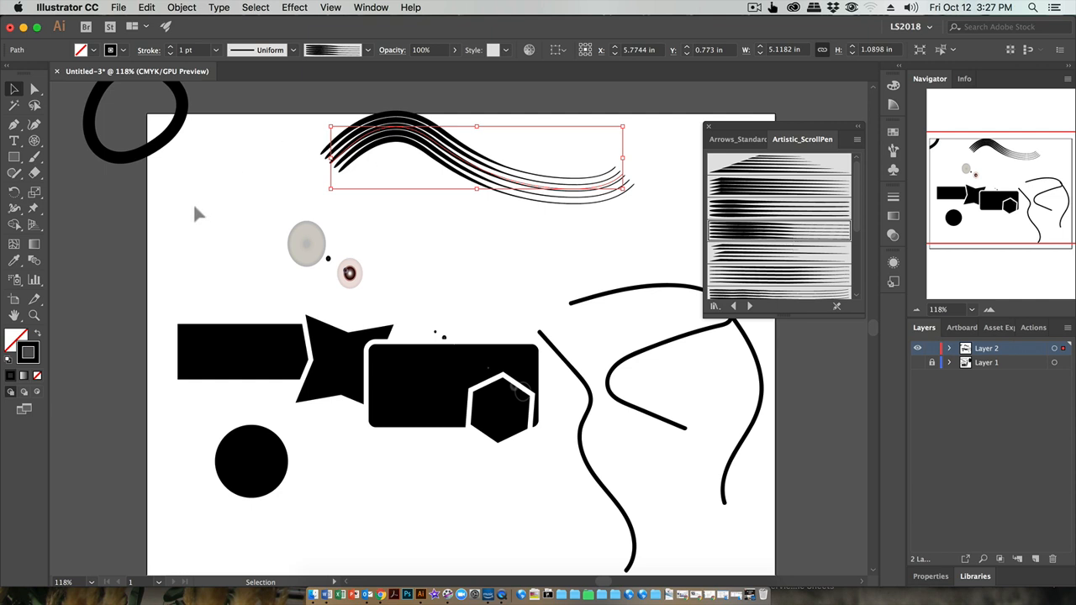
left_click(708, 125)
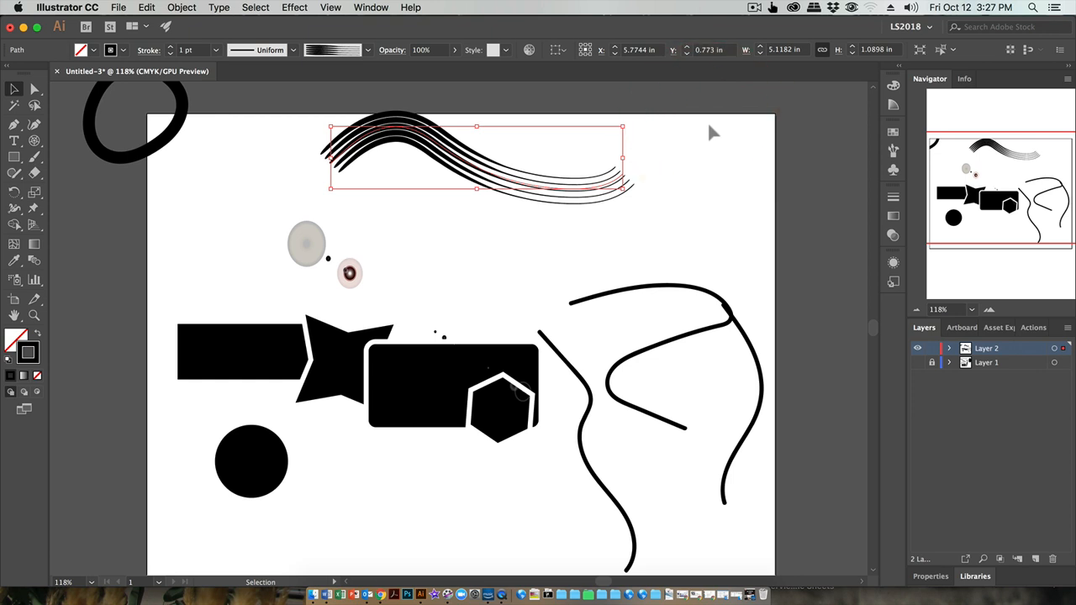
- Draw three straight lines forming a triangle about 3.47 in wide and 1.91 in high below the rounded rectangle with the Shaper tool
left_click(14, 174)
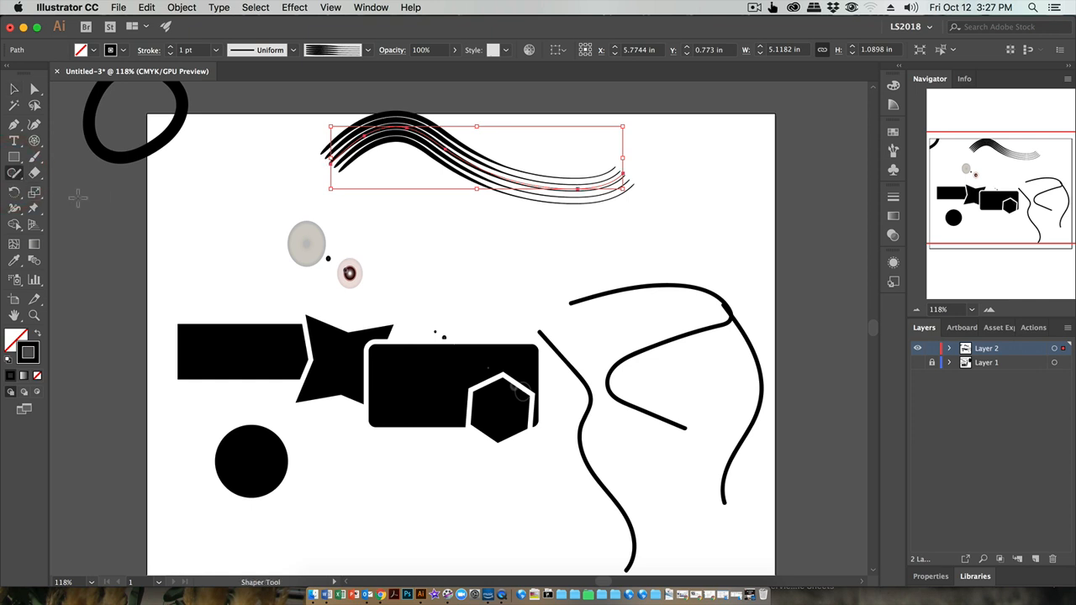
scroll(193, 244, "down", 5)
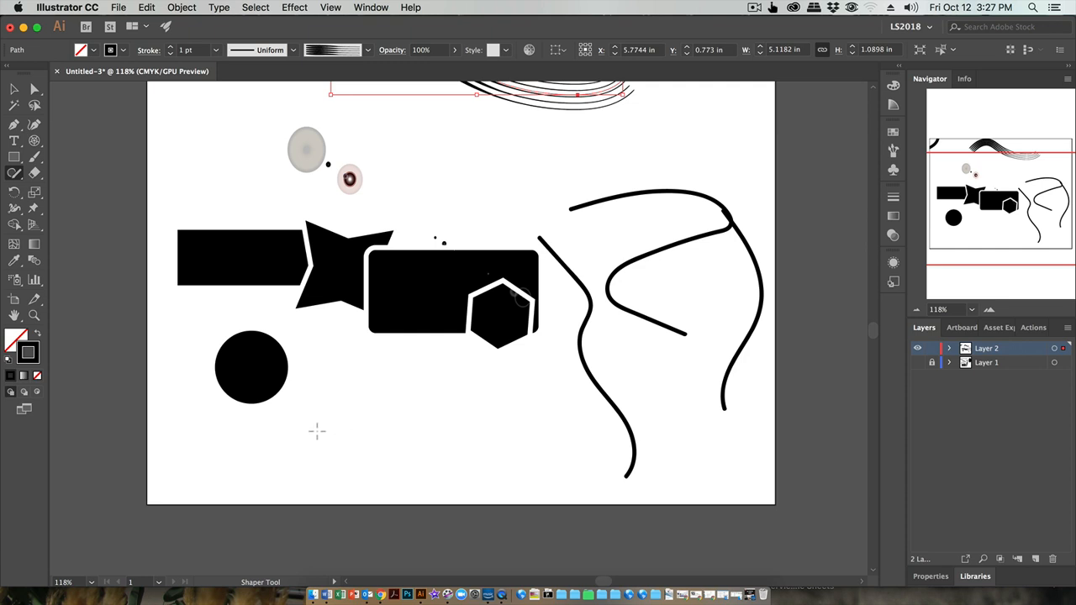
mouse_move(316, 432)
left_mouse_down()
mouse_move(510, 429)
mouse_move(405, 326)
mouse_move(310, 430)
left_mouse_up()
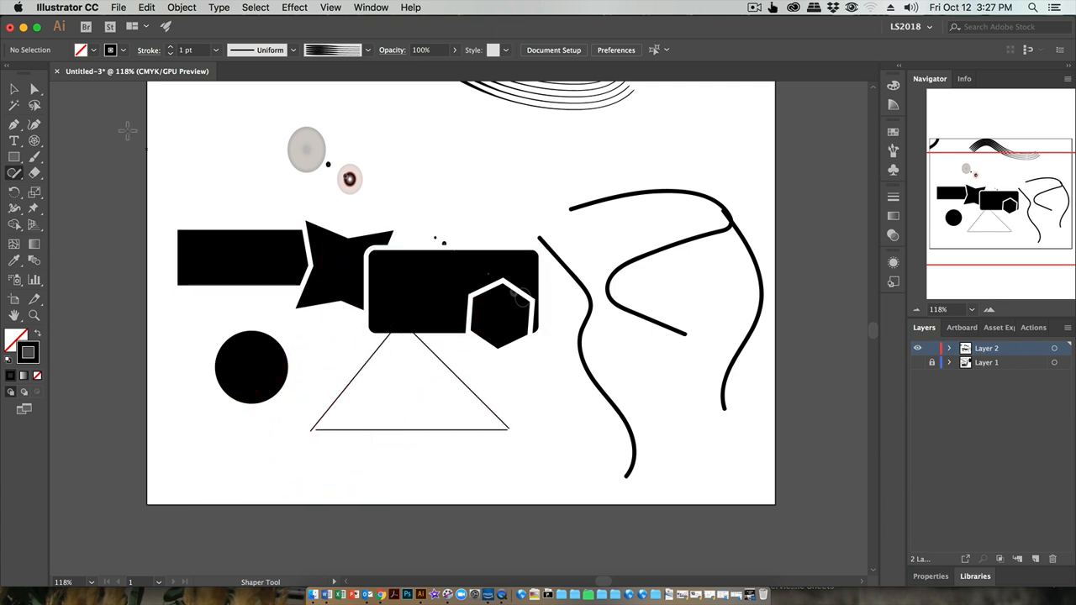
- Check the triangle's three lines individually, then group them and move the group above the rounded rectangle
left_click(14, 88)
left_click(349, 383)
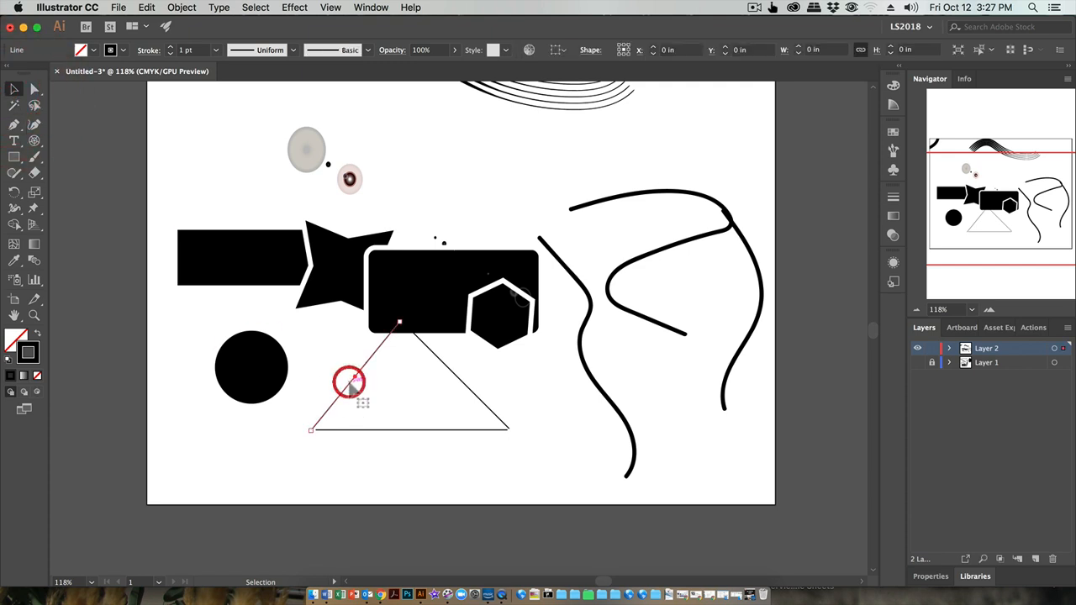
left_click(453, 378)
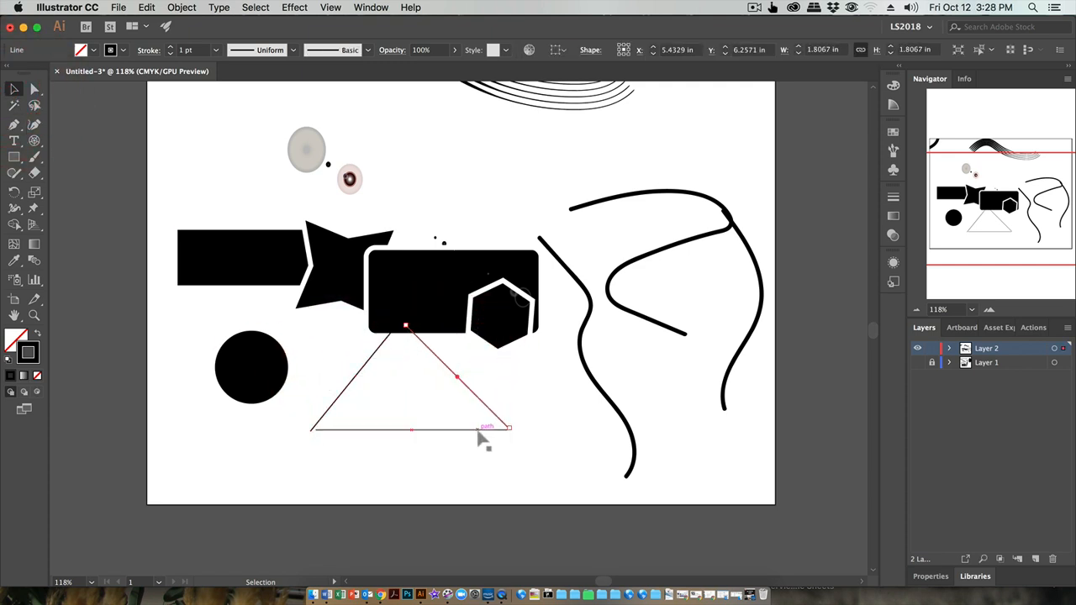
left_click(393, 430)
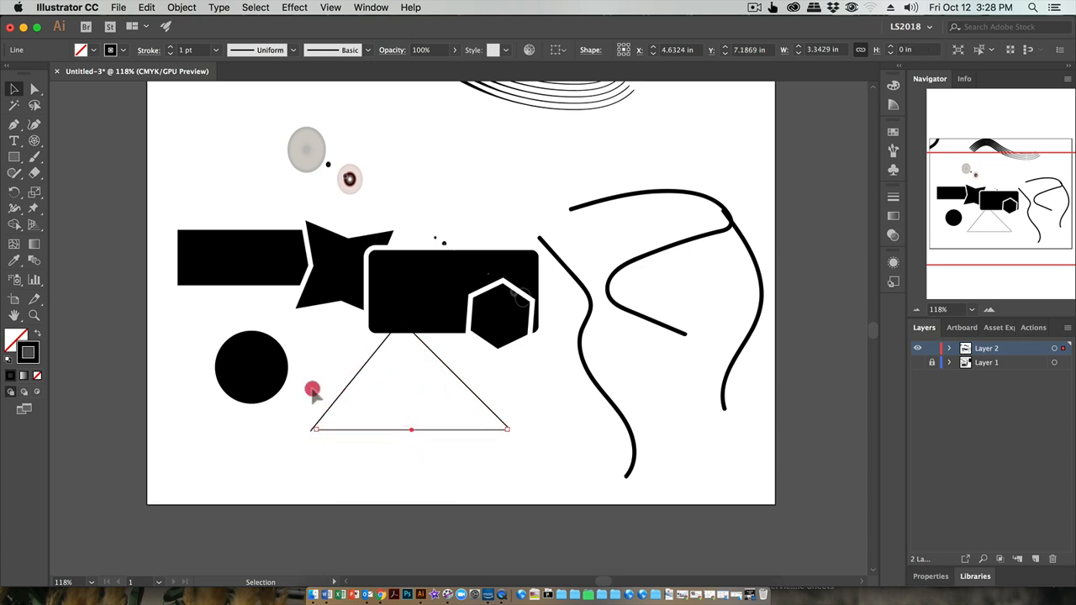
left_click_drag(311, 392, 504, 432)
right_click(502, 434)
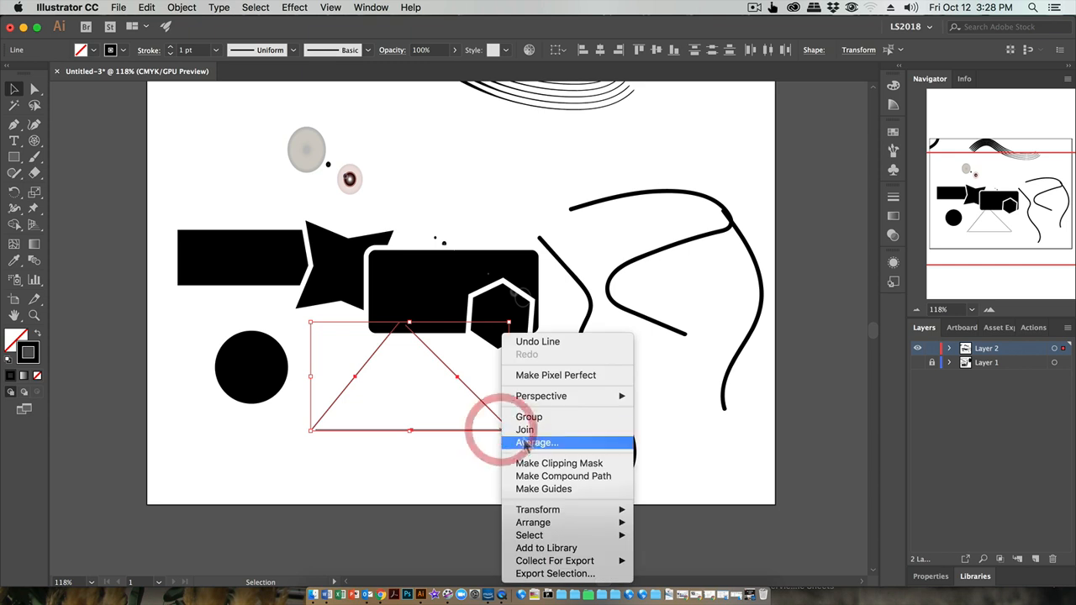
left_click(528, 418)
left_click_drag(473, 384, 534, 163)
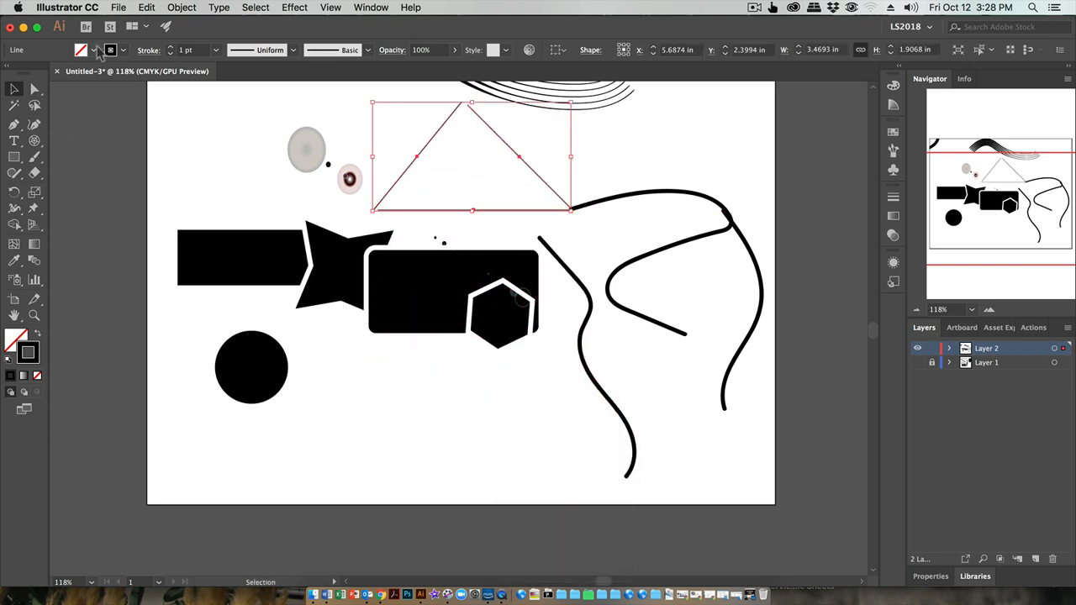
- Try a red fill on the grouped triangle, restore its fill to None, and deselect it
left_click(93, 50)
left_click(47, 73)
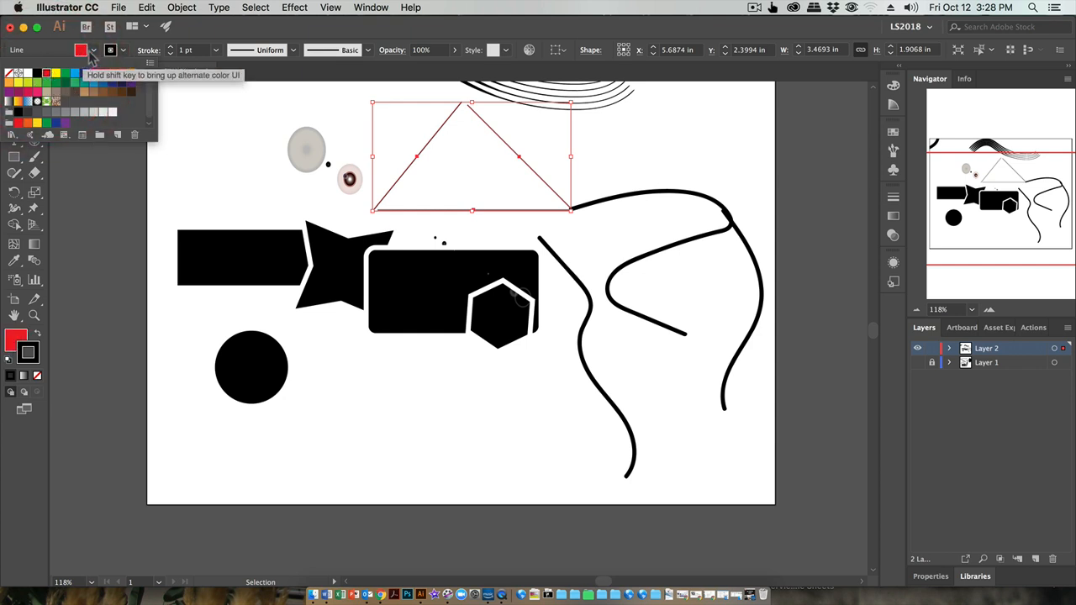
left_click(92, 51)
left_click(92, 50)
left_click(8, 73)
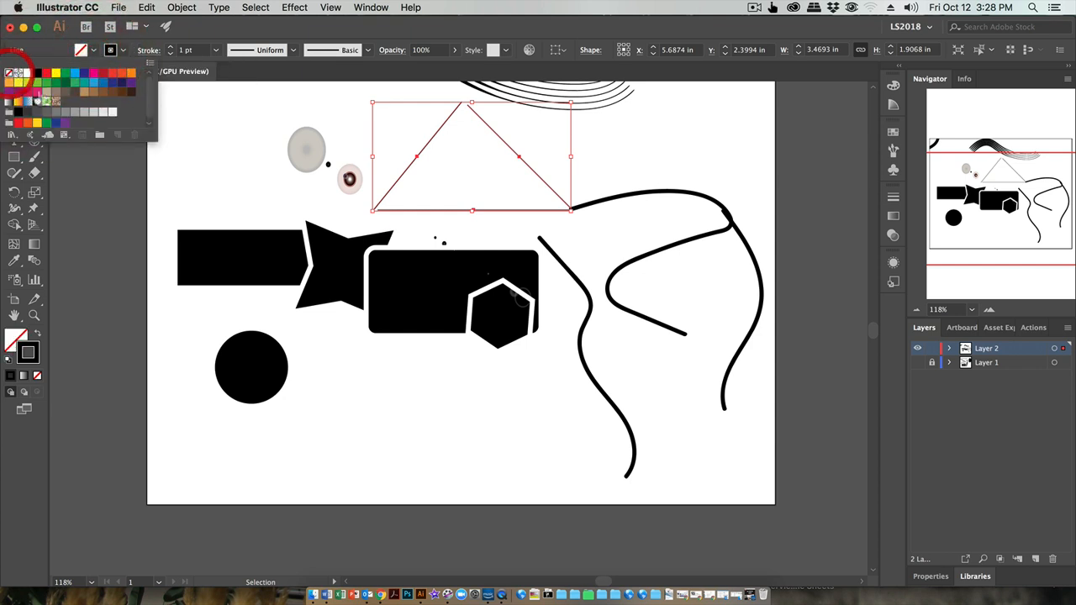
left_click(173, 195)
left_click(168, 147)
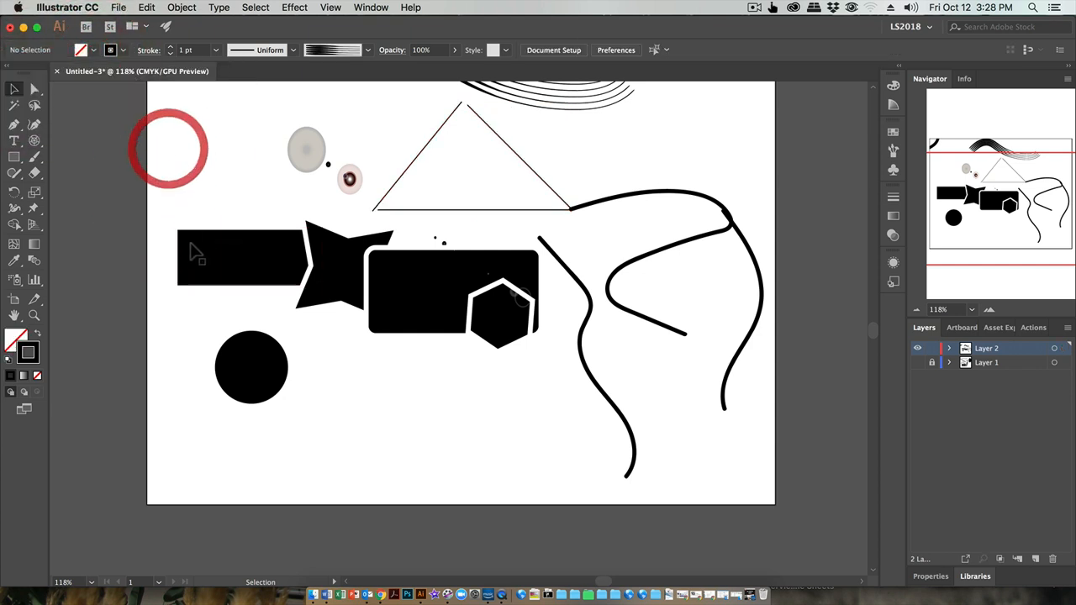
- Select the black rectangle, the rounded rectangle and the grouped triangle in turn to compare their fill and stroke
left_click(195, 252)
left_click(445, 284)
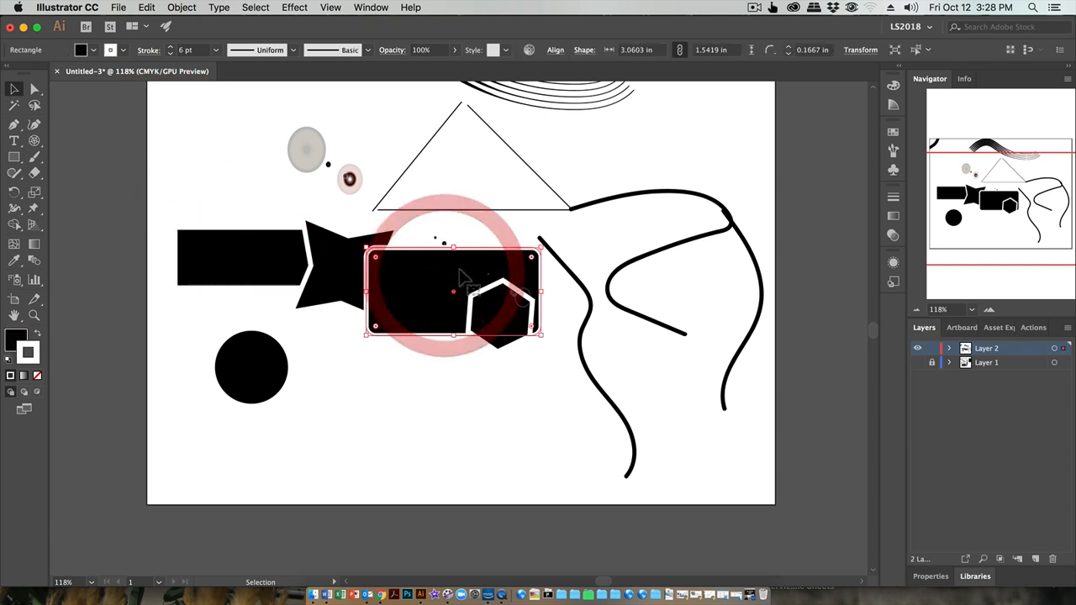
left_click(537, 178)
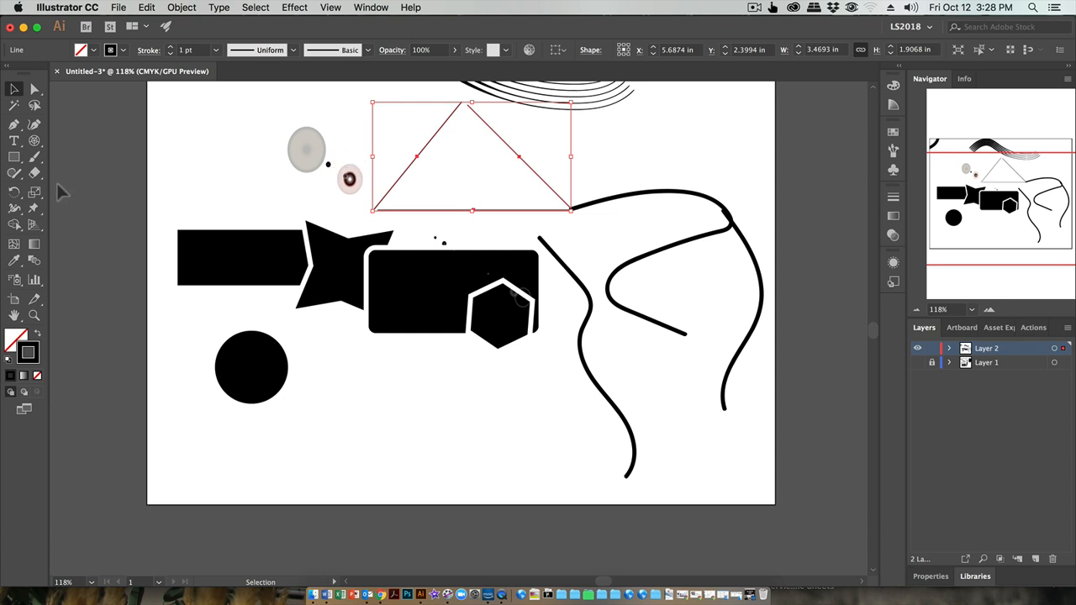
- Draw several freehand lines left of the triangle with the Pencil tool, including an upper wavy one about 2.36 in wide and 0.27 in high
left_click(13, 173)
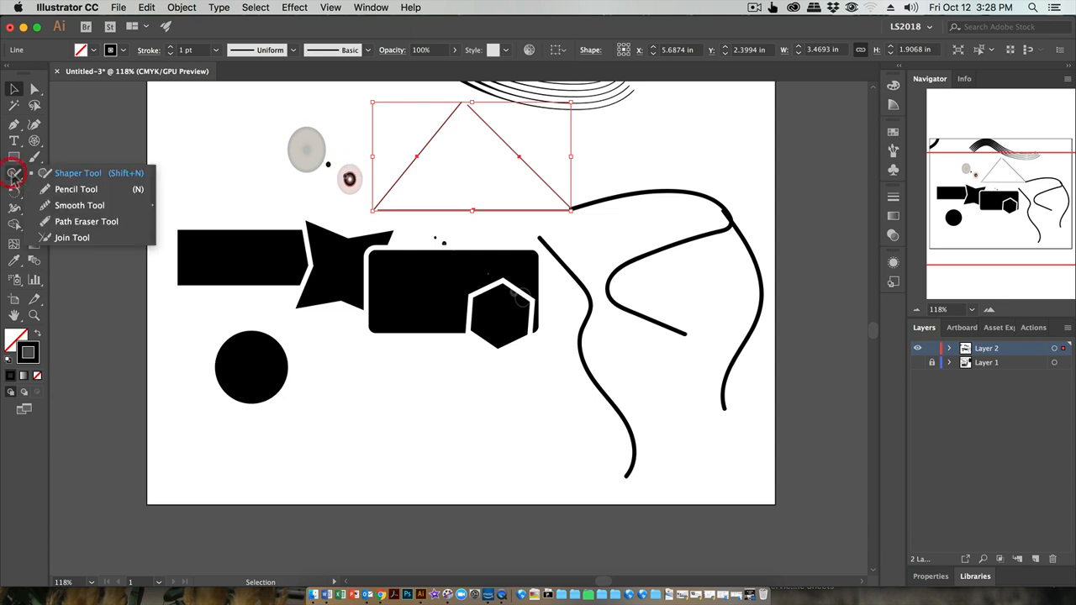
left_click(74, 190)
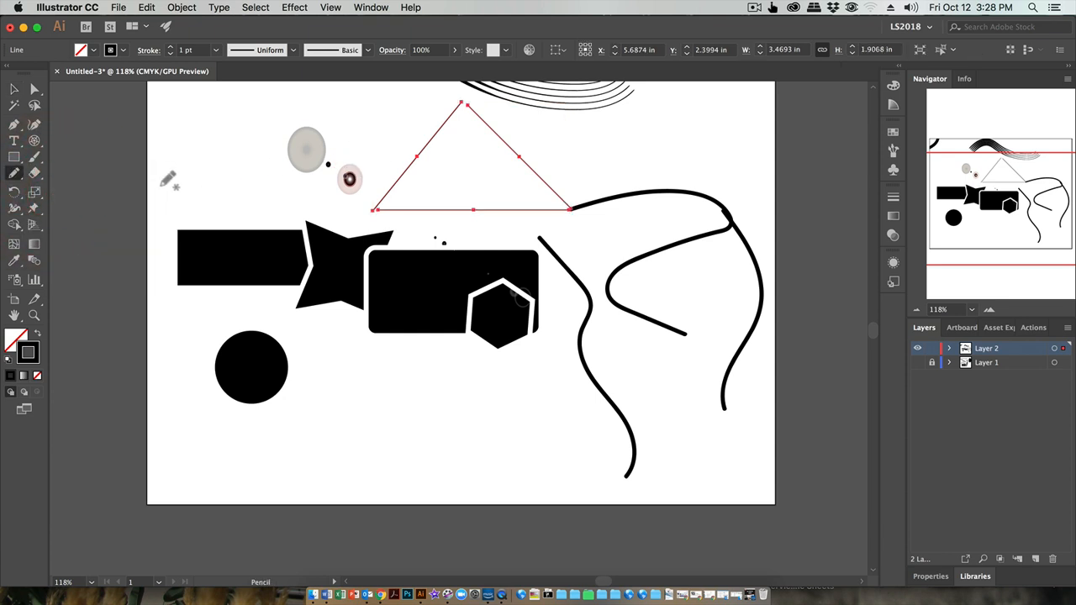
mouse_move(166, 188)
left_mouse_down()
mouse_move(192, 143)
mouse_move(269, 156)
mouse_move(293, 207)
mouse_move(245, 190)
mouse_move(277, 189)
left_mouse_up()
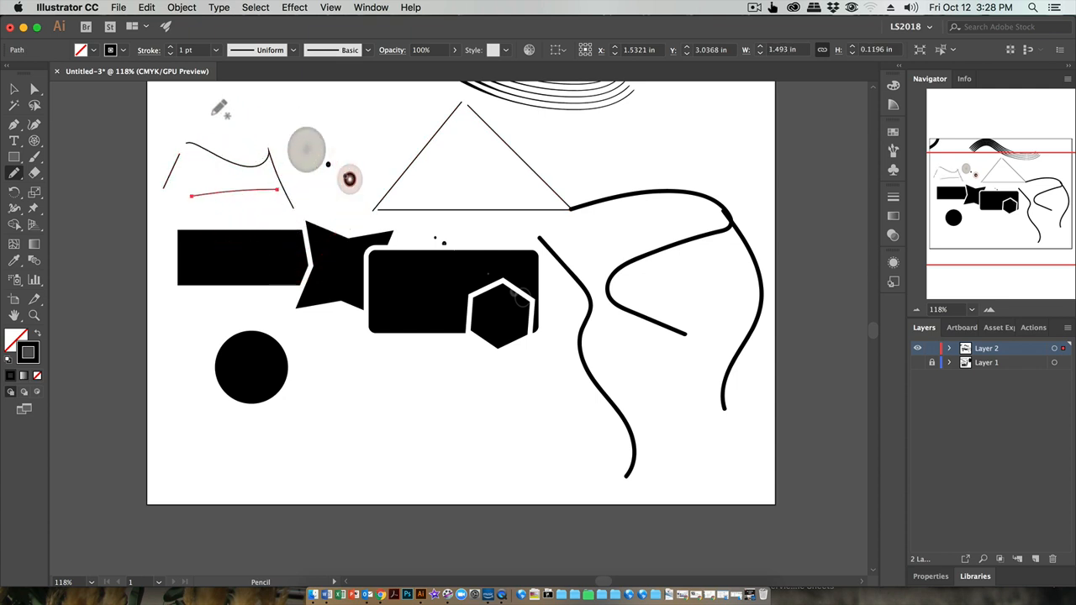
left_click_drag(212, 114, 359, 91)
- Try the thick solid dry brush on the upper pencil line and apply the thinner, broken-textured brush listed below it
left_click(367, 50)
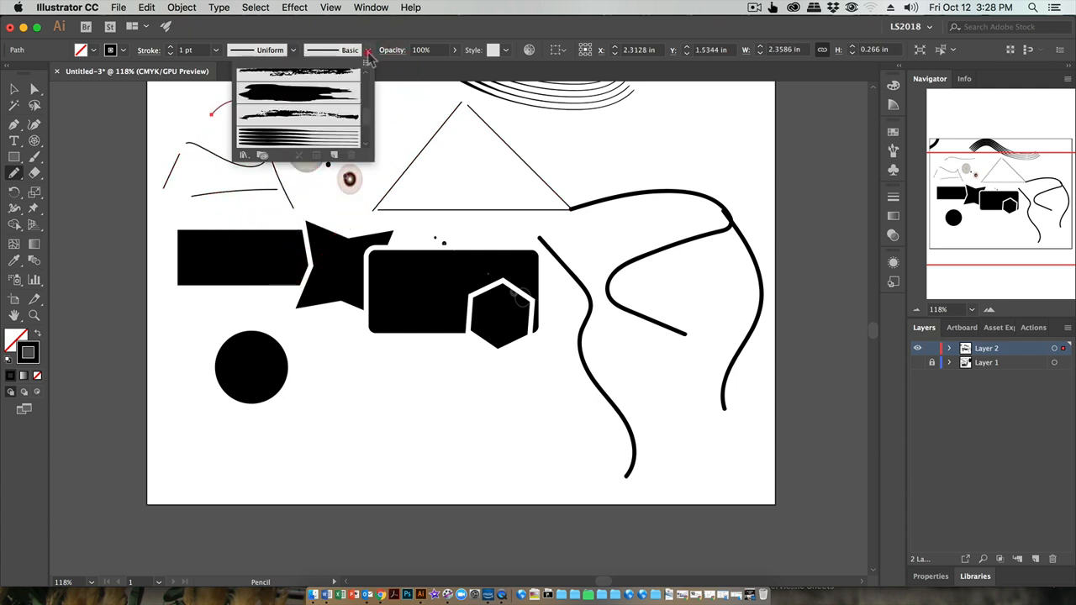
left_click(311, 92)
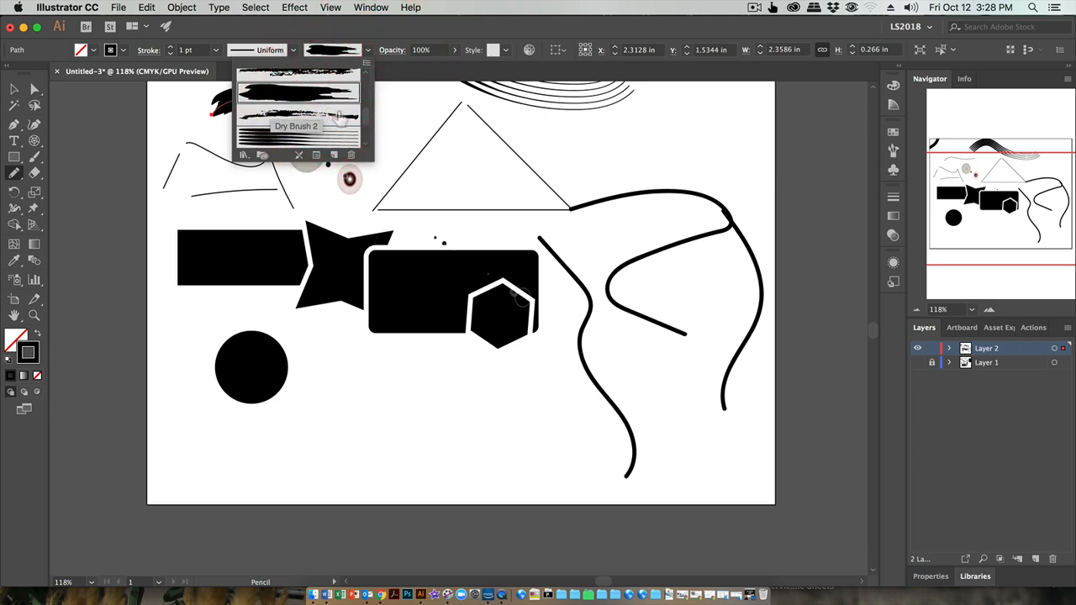
left_click(323, 120)
left_click(357, 48)
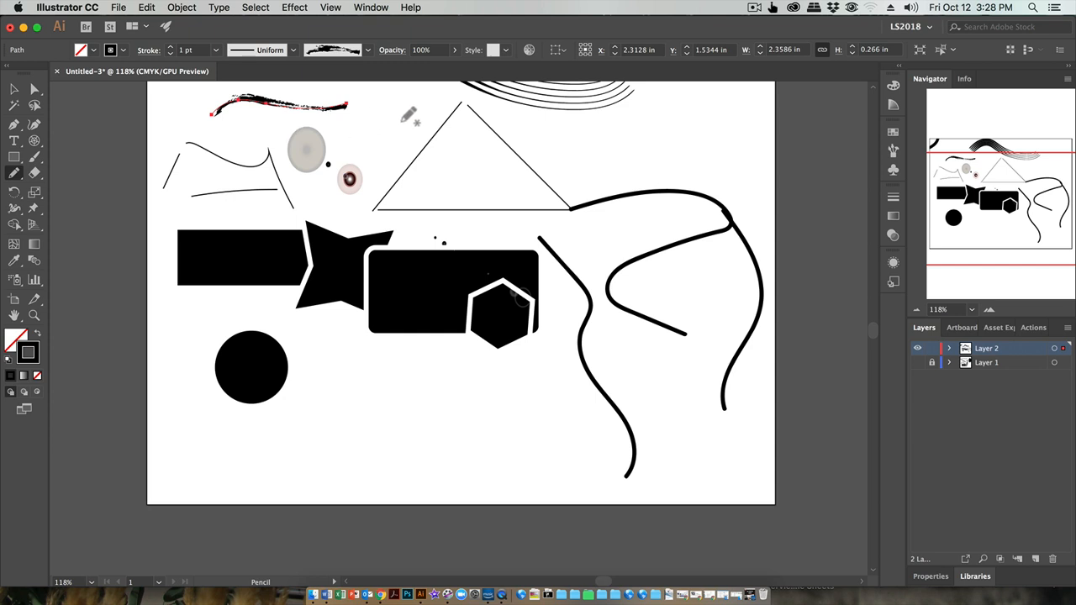
- Set the brushed pencil line's stroke weight to 3 pt and switch to the Selection tool
left_click(170, 47)
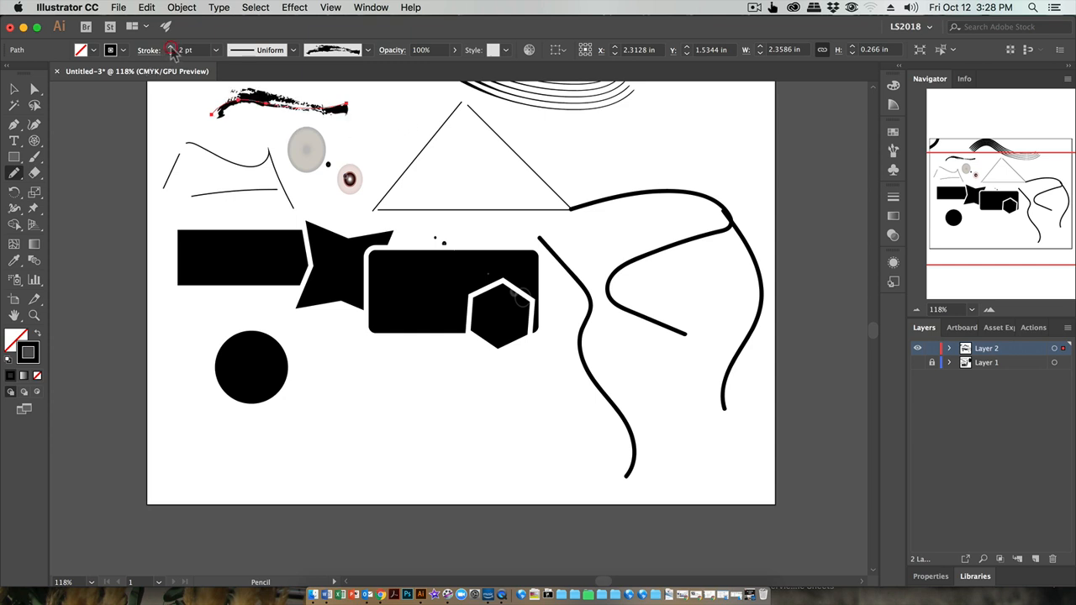
left_click(170, 47)
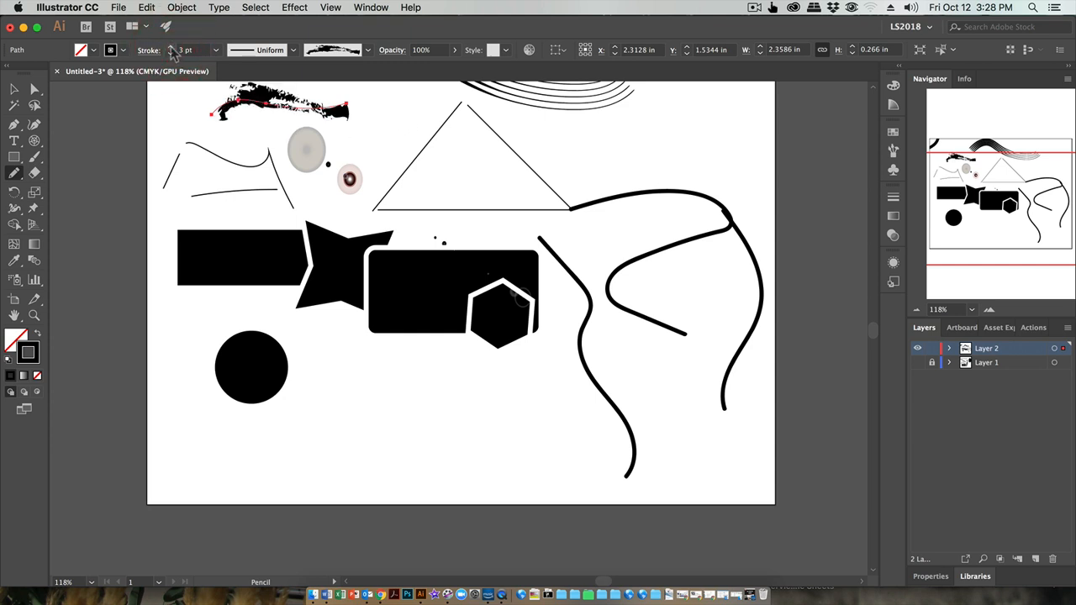
left_click(14, 89)
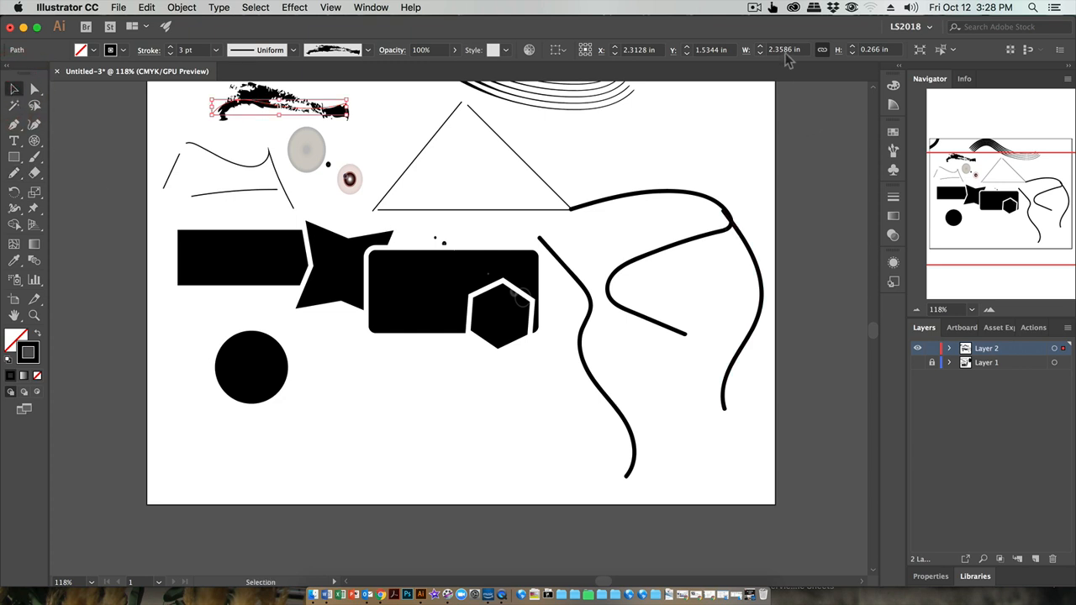
left_click(754, 8)
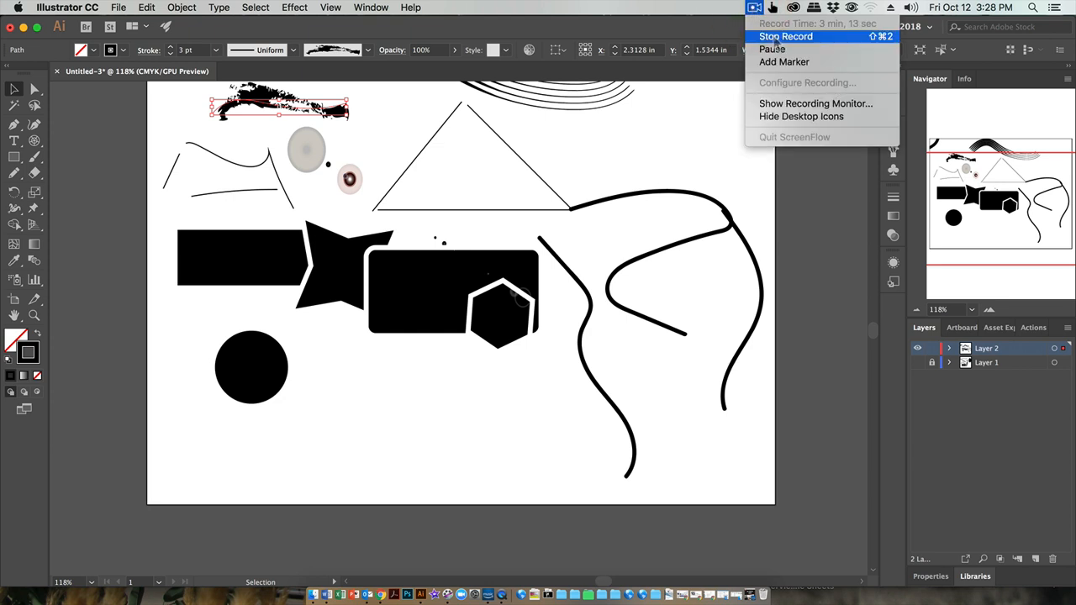